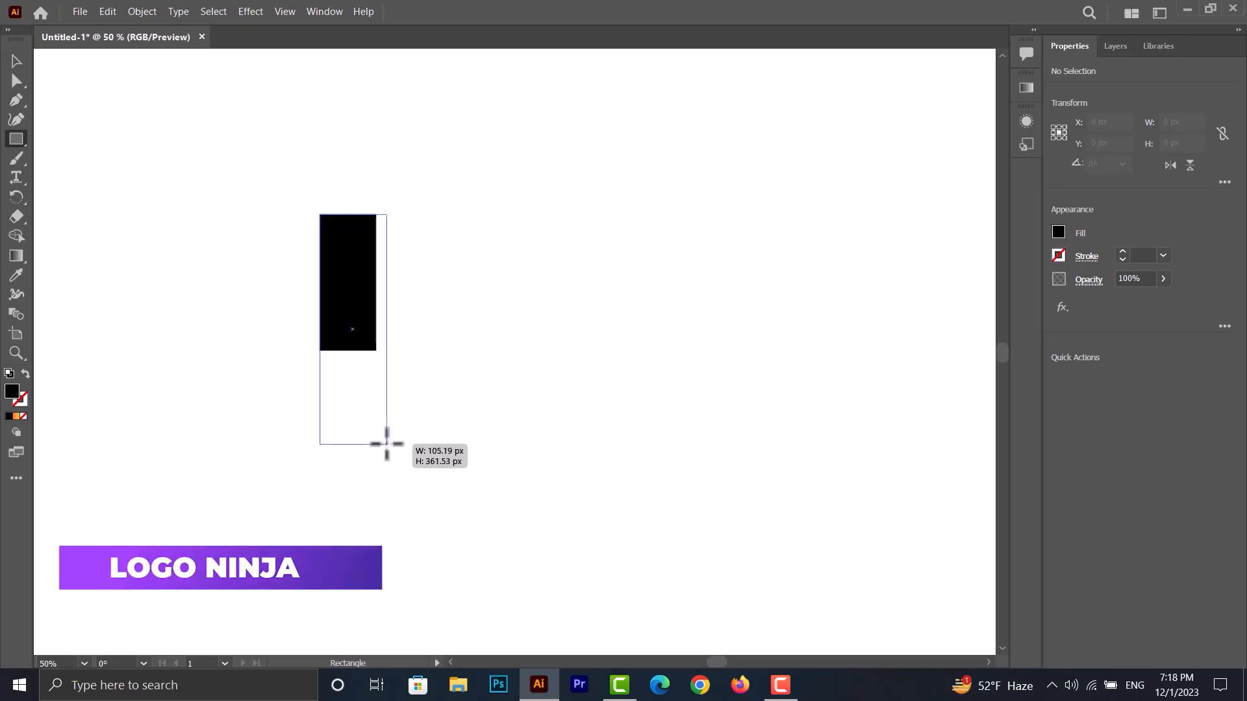
- Round the black rectangle's upper-right corner fully and place a copy of the bar about 190 px to its right
{"action": "key", "text": "v"}
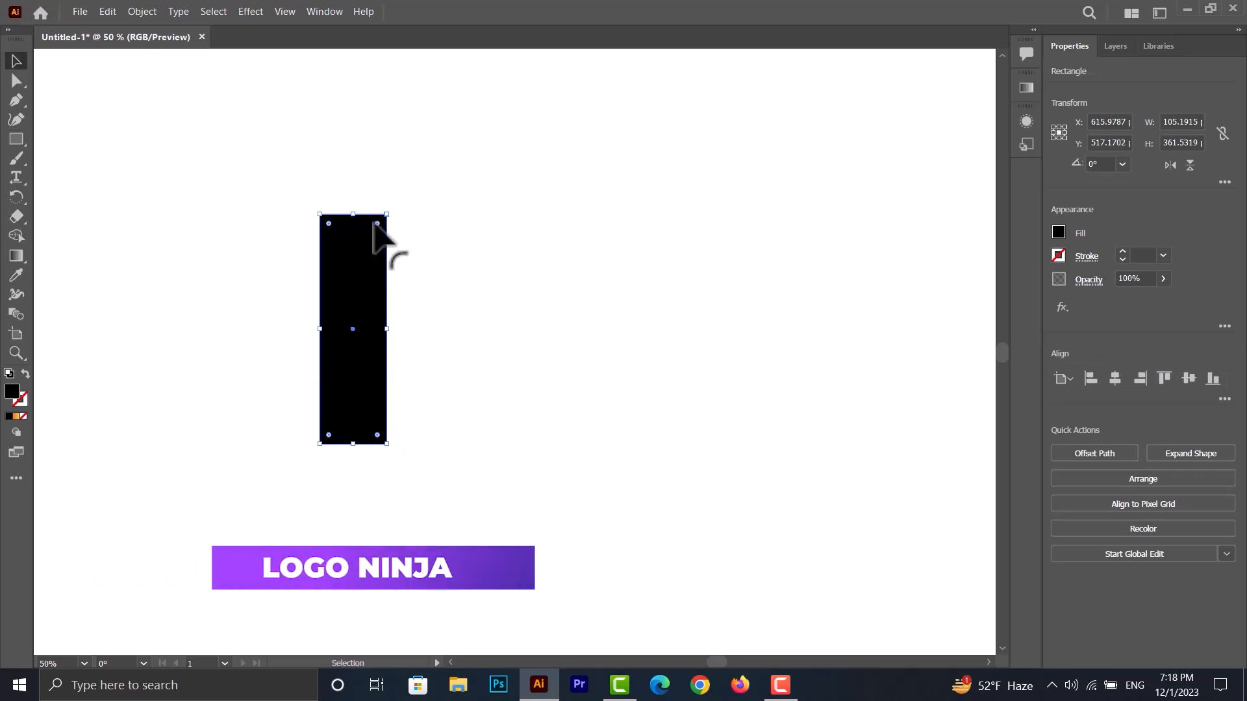
{"action": "left_click_drag", "start_coordinate": [377, 223], "coordinate": [472, 287]}
{"action": "left_click_drag", "start_coordinate": [562, 235], "coordinate": [262, 328]}
{"action": "left_click_drag", "start_coordinate": [457, 289], "coordinate": [534, 228]}
{"action": "scroll", "coordinate": [423, 283], "scroll_direction": "down", "scroll_amount": 1}
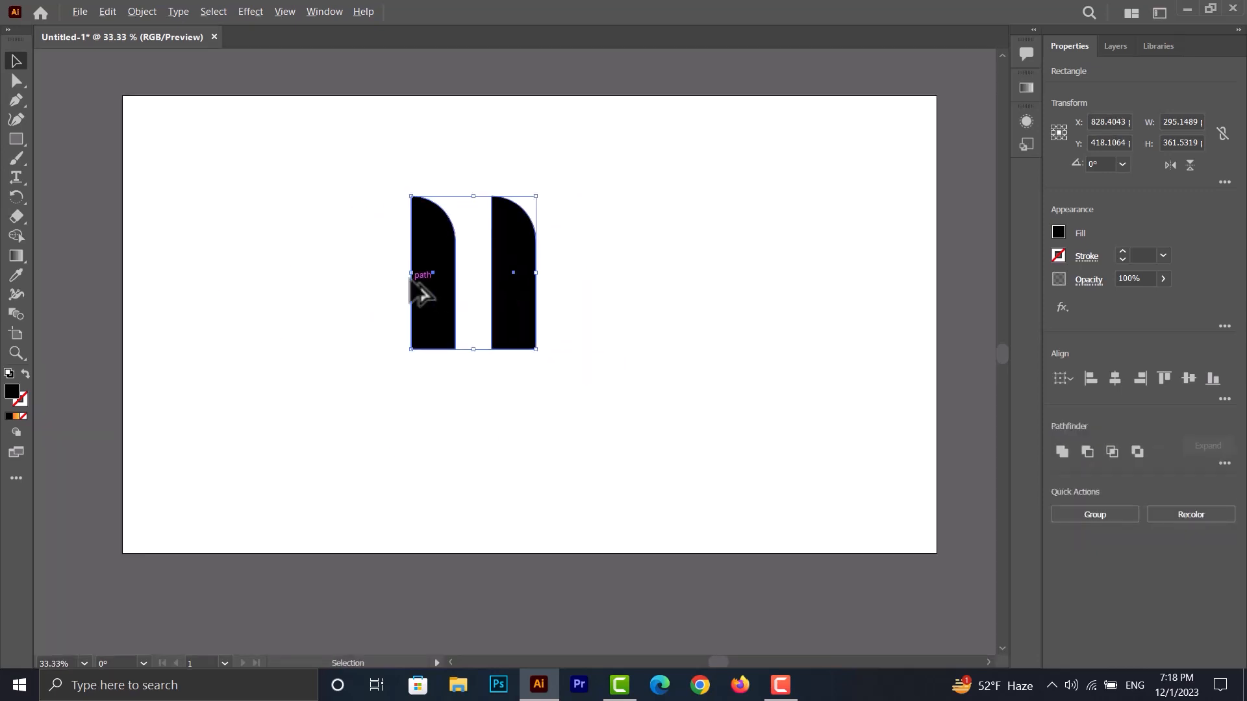
- Draw a circle about 638 px across at 42% opacity, its right edge flush with the right bar's lower outer corner
{"action": "scroll", "coordinate": [421, 293], "scroll_direction": "up", "scroll_amount": 1}
{"action": "left_click_drag", "start_coordinate": [16, 139], "coordinate": [61, 162]}
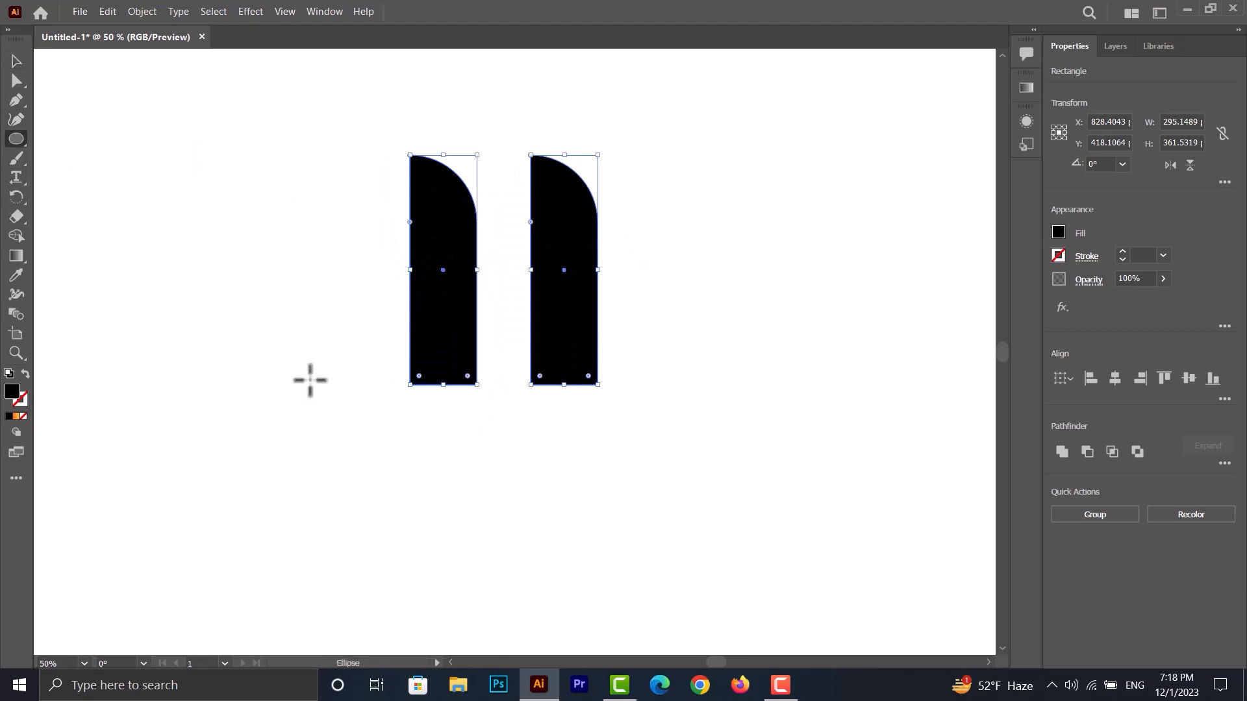
{"action": "mouse_move", "coordinate": [262, 558]}
{"action": "left_mouse_down"}
{"action": "mouse_move", "coordinate": [468, 398]}
{"action": "mouse_move", "coordinate": [668, 208]}
{"action": "left_mouse_up"}
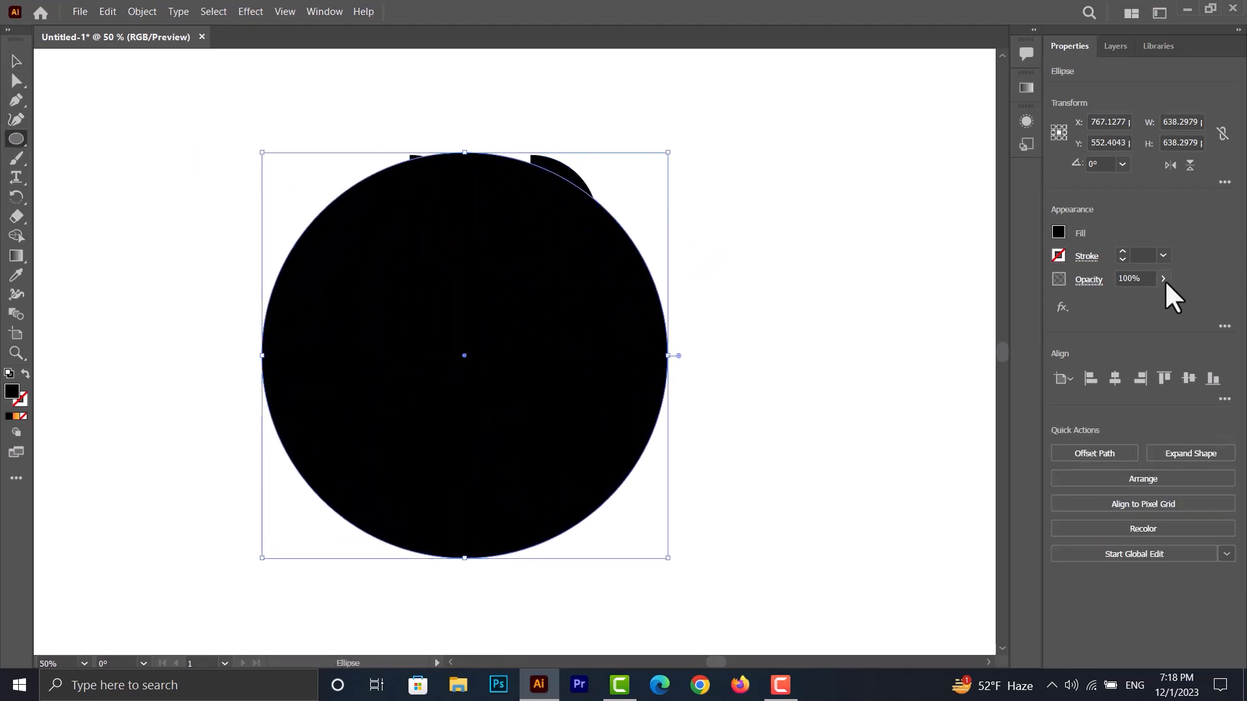
{"action": "left_click", "coordinate": [1163, 279]}
{"action": "left_click", "coordinate": [1125, 298]}
{"action": "left_click", "coordinate": [15, 62]}
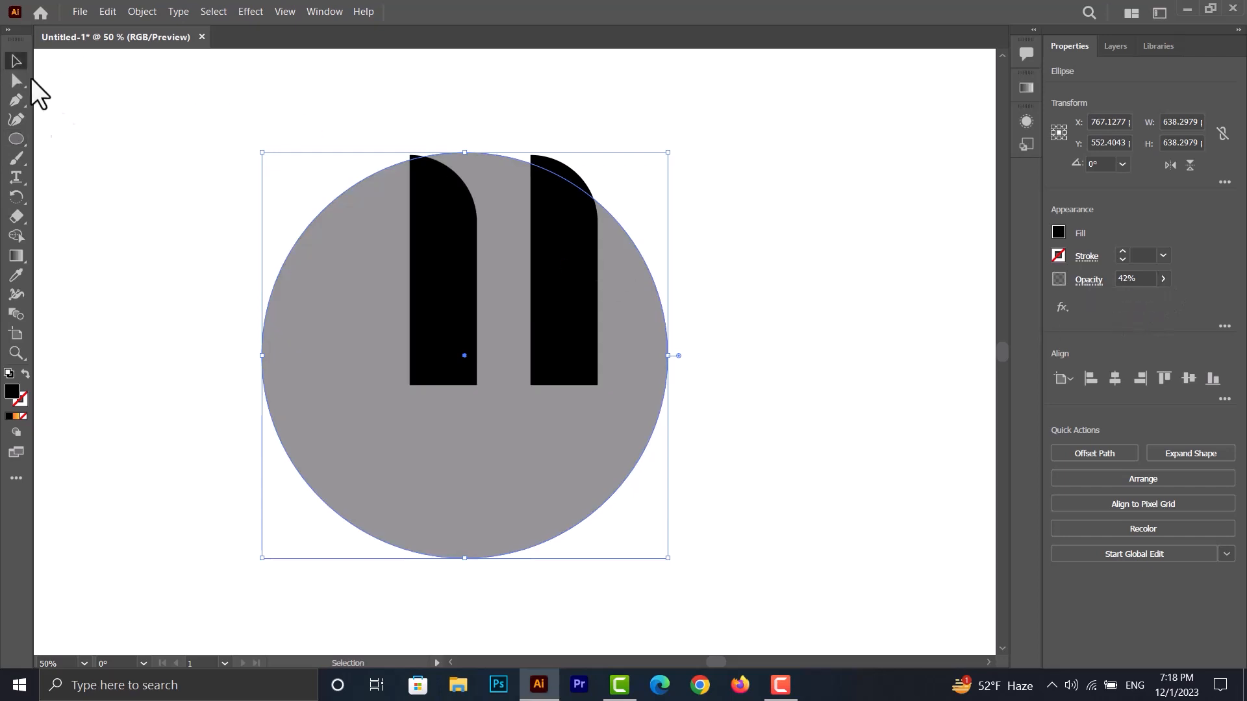
{"action": "left_click_drag", "start_coordinate": [466, 366], "coordinate": [395, 385]}
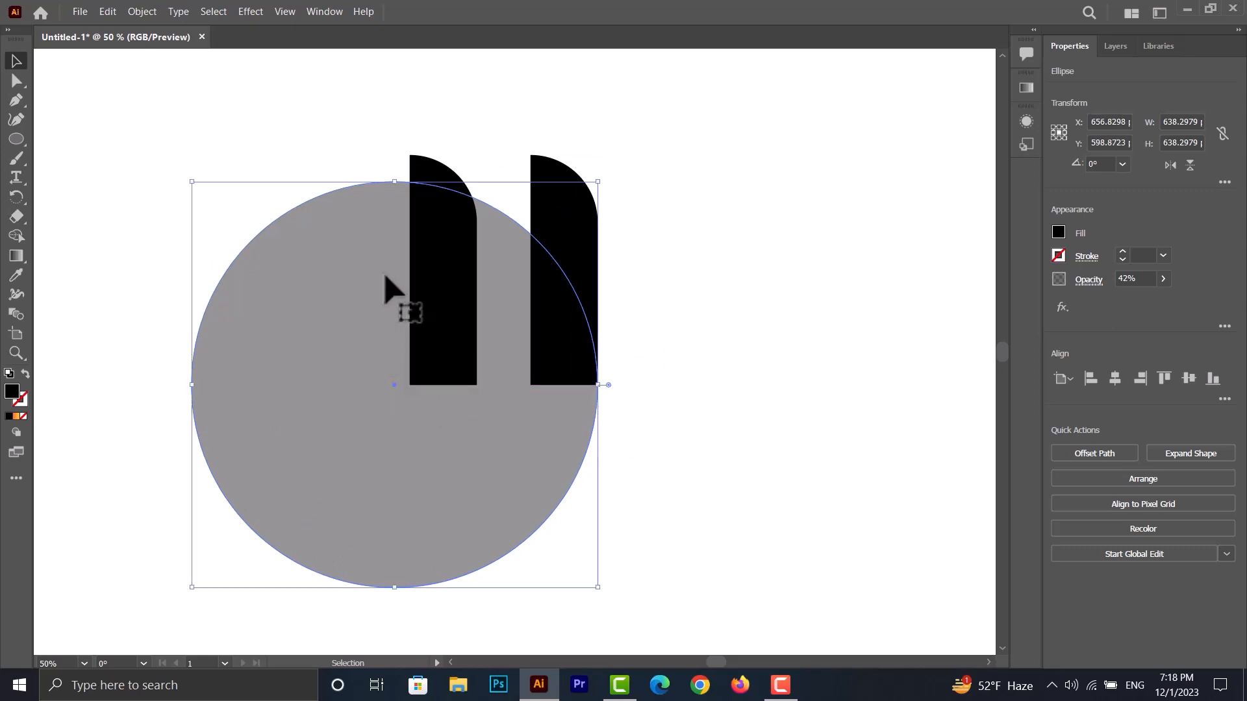
{"action": "scroll", "coordinate": [377, 298], "scroll_direction": "down", "scroll_amount": 1}
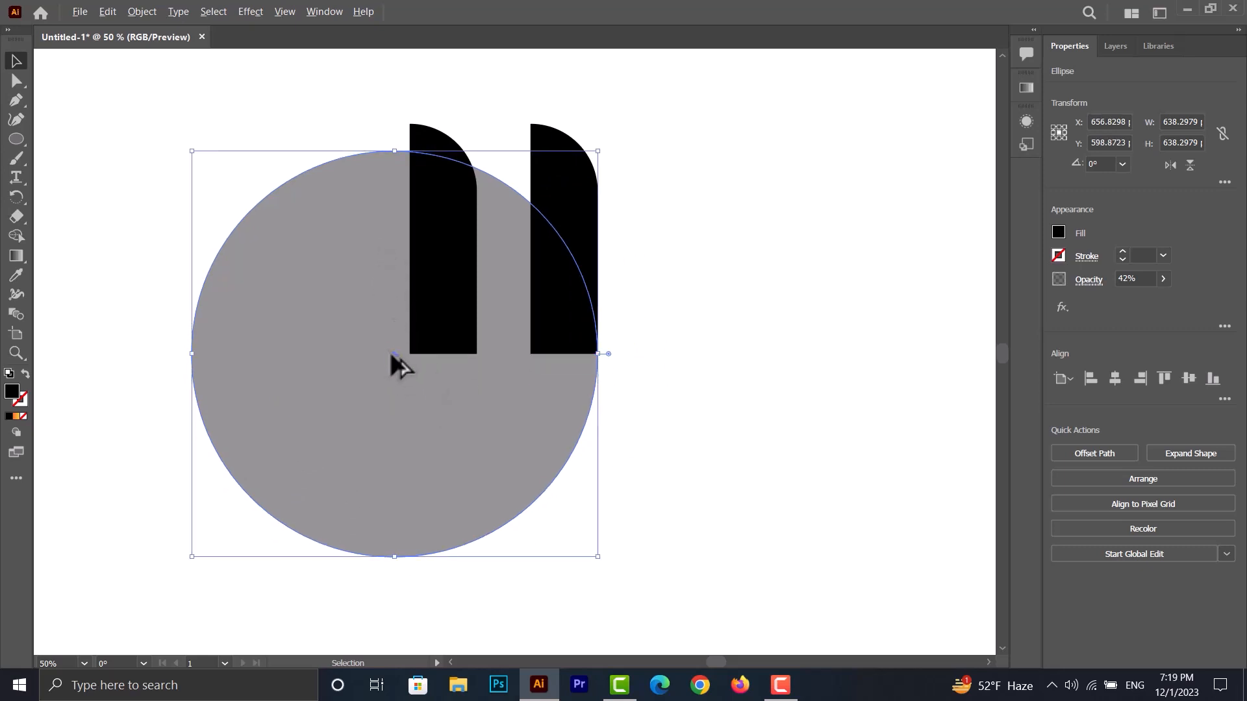
- Duplicate the circle to the left, level with the original, so its right edge meets the right bar's inner edge
{"action": "left_click_drag", "start_coordinate": [394, 353], "coordinate": [327, 363]}
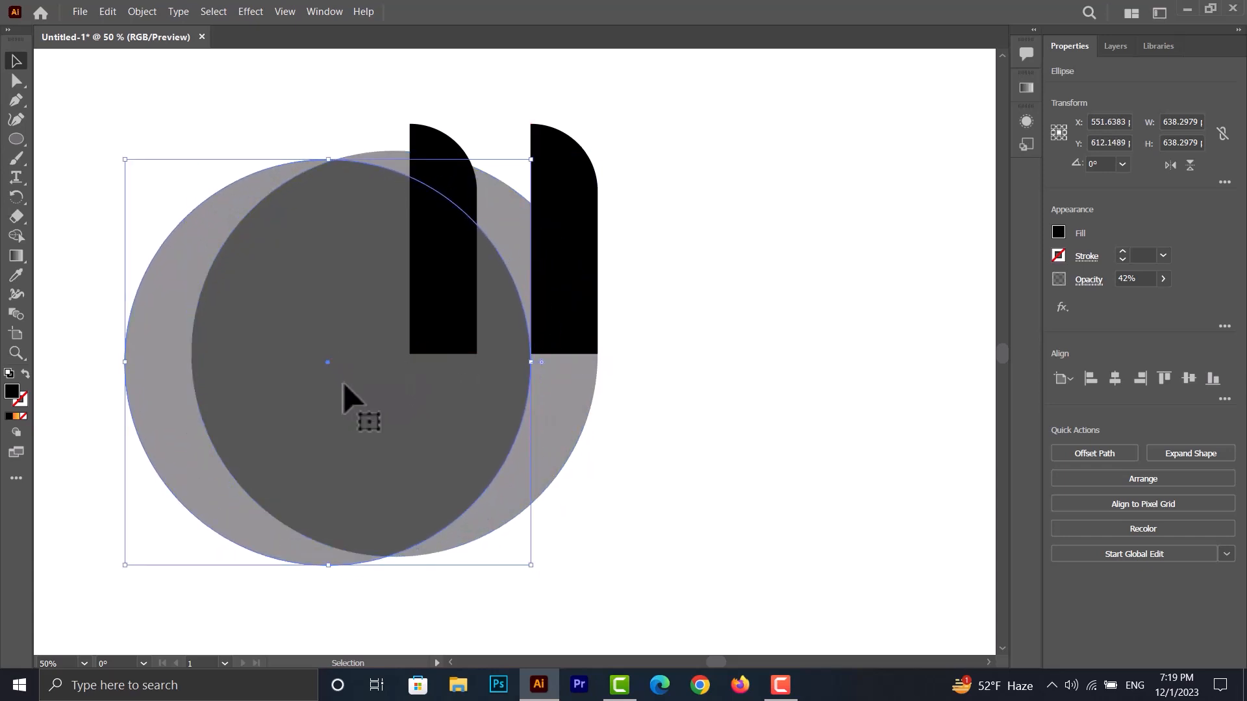
{"action": "key", "text": "Right"}
{"action": "key", "text": "Up"}
{"action": "key", "text": "Up"}
{"action": "key", "text": "Up"}
{"action": "key", "text": "Up"}
{"action": "key", "text": "Up"}
{"action": "key", "text": "Up"}
{"action": "key", "text": "Up"}
{"action": "key", "text": "Up"}
{"action": "key", "text": "Up"}
{"action": "key", "text": "Up"}
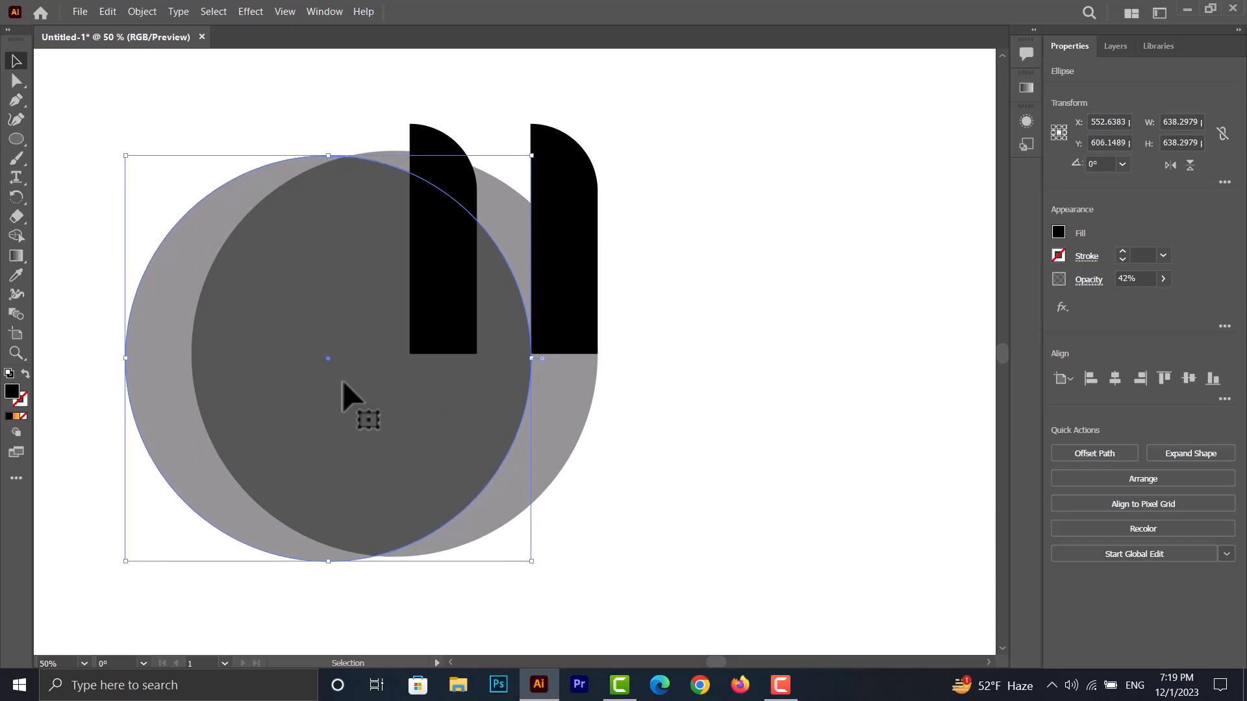
{"action": "key", "text": "Up"}
{"action": "key", "text": "Up"}
{"action": "key", "text": "Up"}
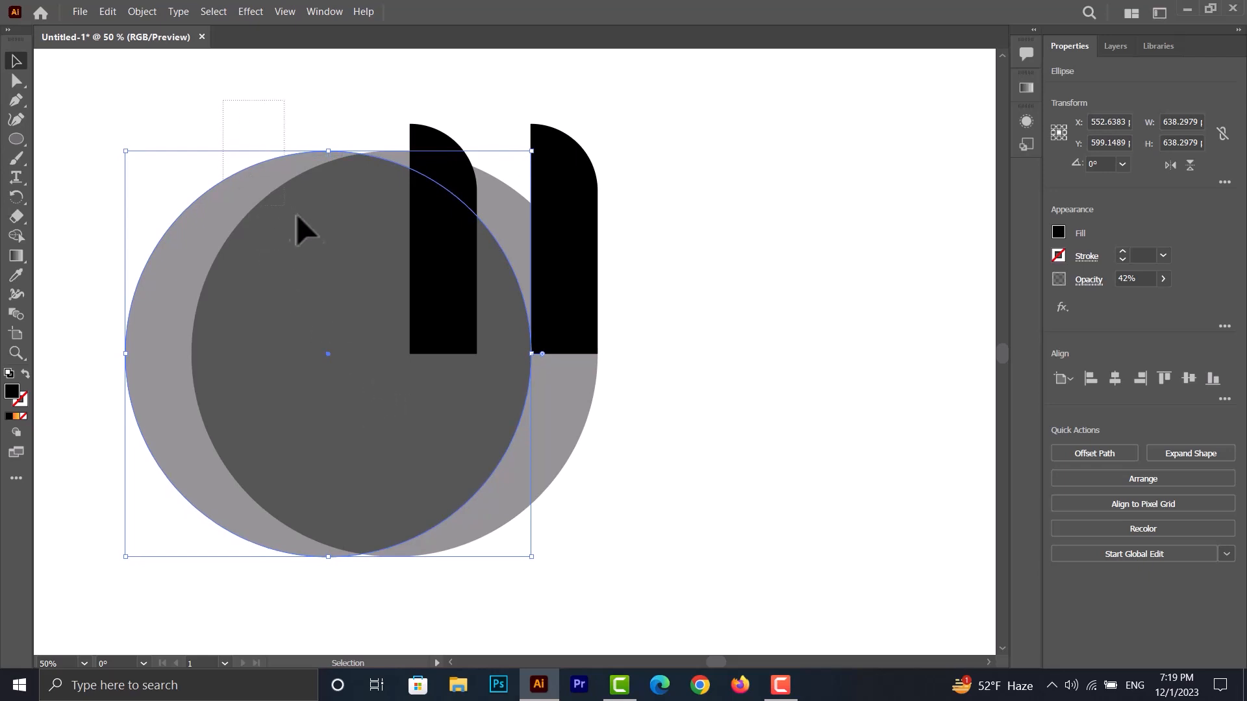
- With Shape Builder, remove the left circle's area and the part of the remaining crescent below the bars
{"action": "left_click_drag", "start_coordinate": [296, 216], "coordinate": [318, 239]}
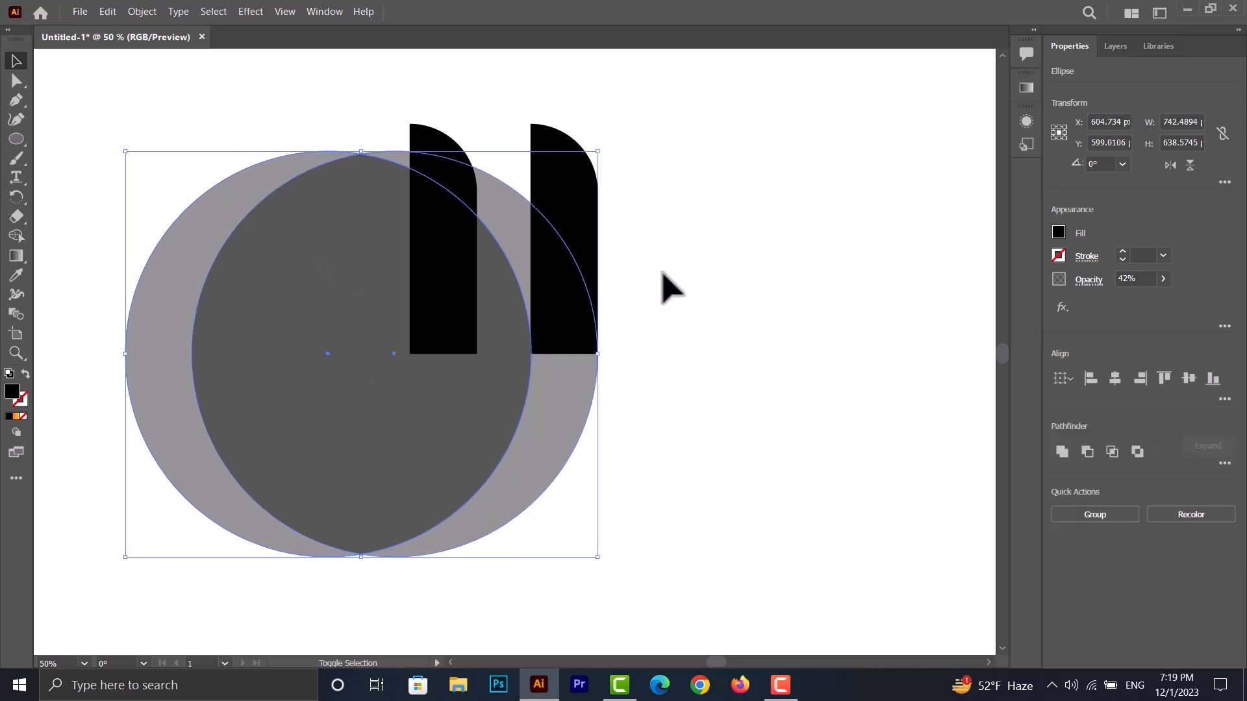
{"action": "left_click_drag", "start_coordinate": [659, 273], "coordinate": [519, 413]}
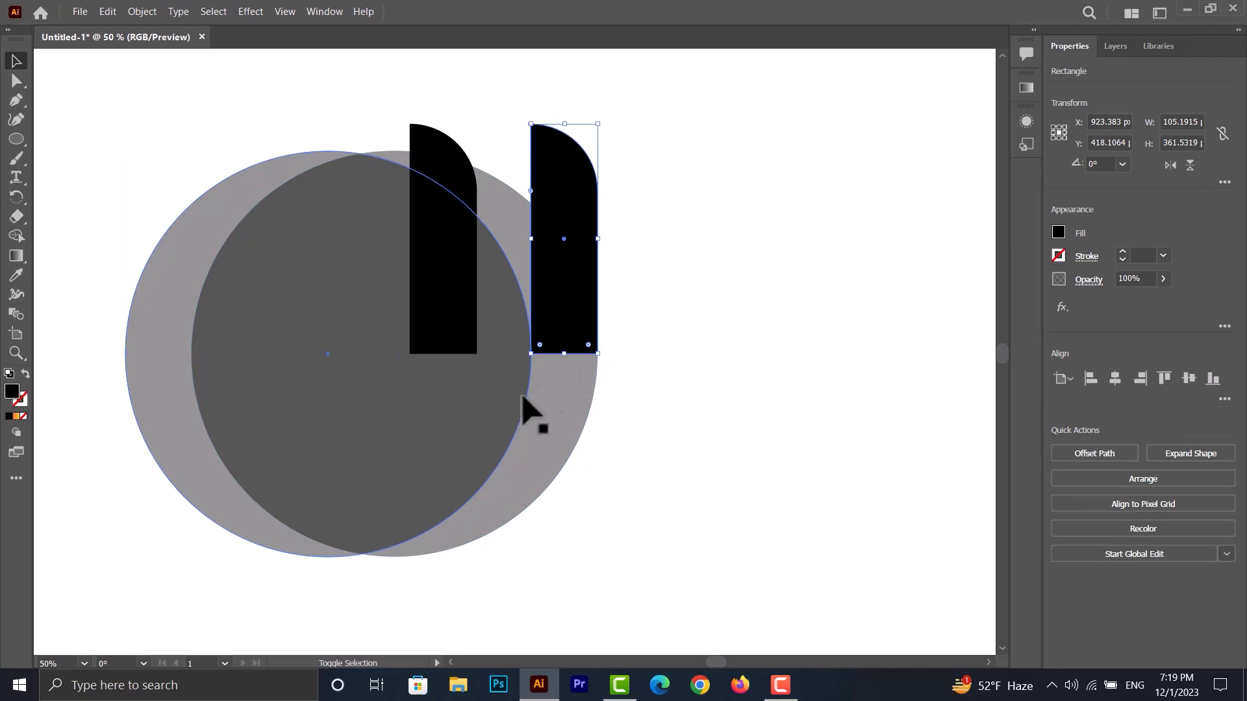
{"action": "left_click_drag", "start_coordinate": [660, 311], "coordinate": [510, 413]}
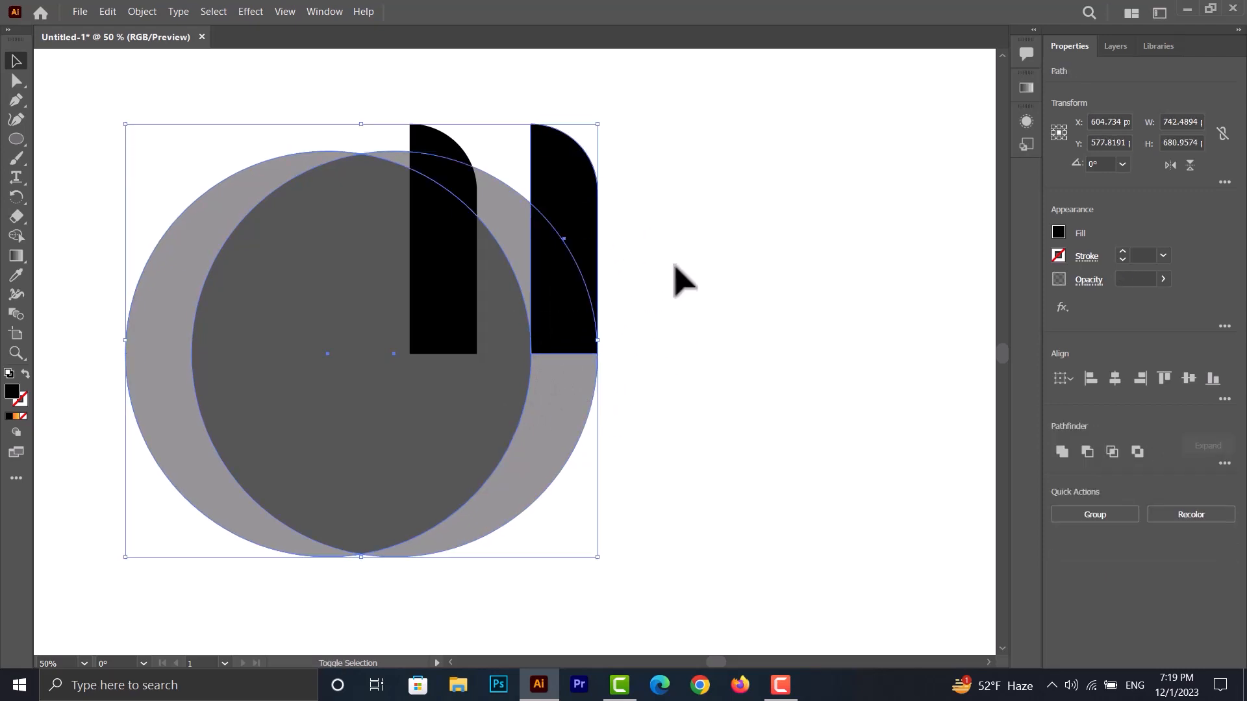
{"action": "left_click", "coordinate": [16, 236]}
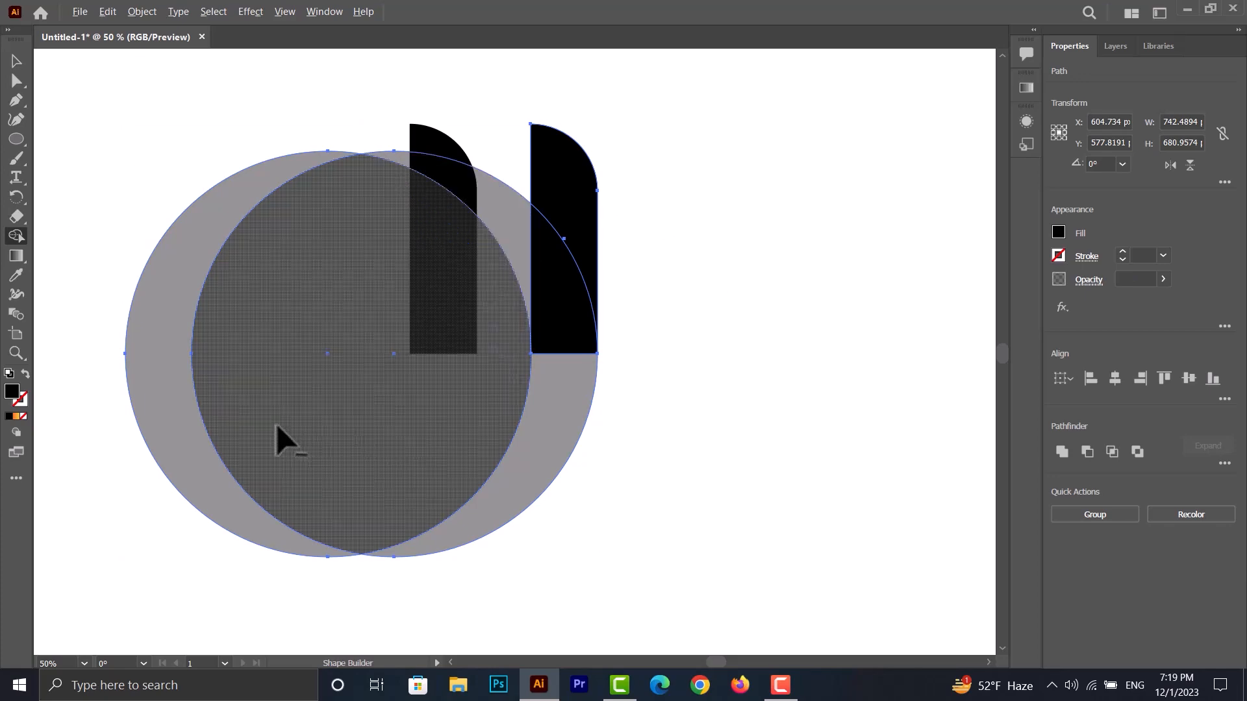
{"action": "left_click_drag", "start_coordinate": [97, 366], "coordinate": [221, 364]}
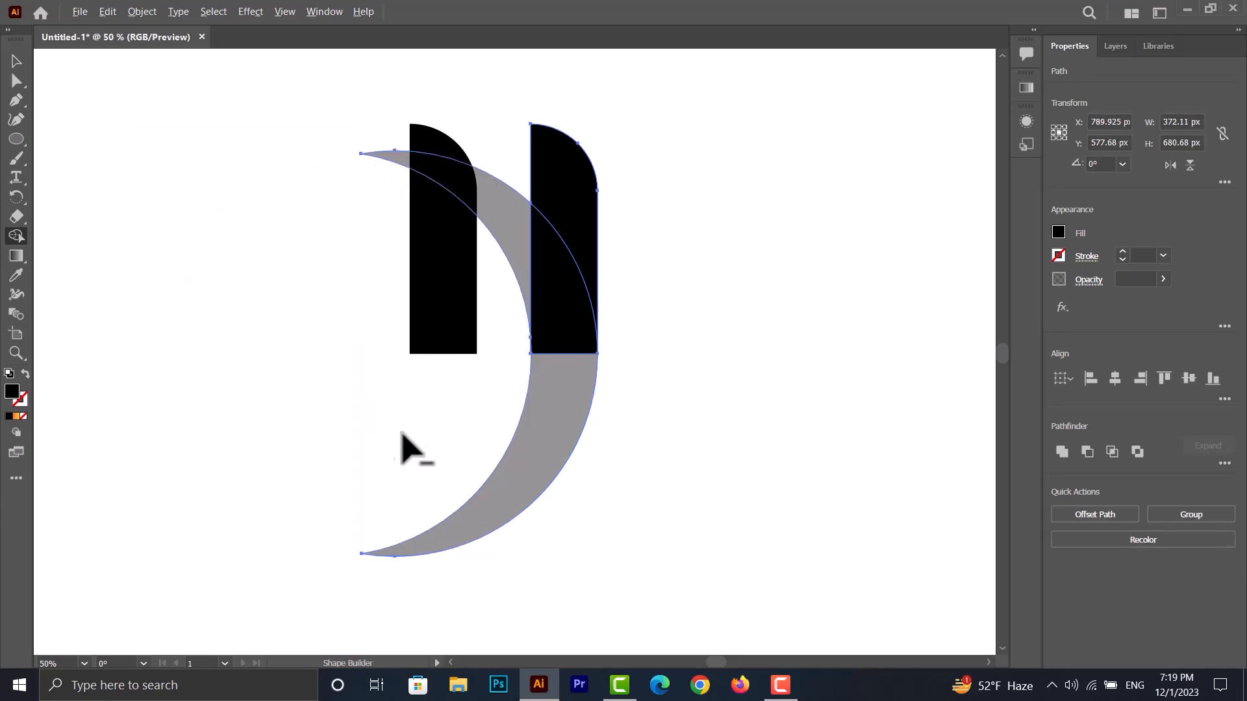
{"action": "left_click_drag", "start_coordinate": [401, 433], "coordinate": [545, 492]}
{"action": "left_click", "coordinate": [13, 59]}
{"action": "left_click", "coordinate": [221, 194]}
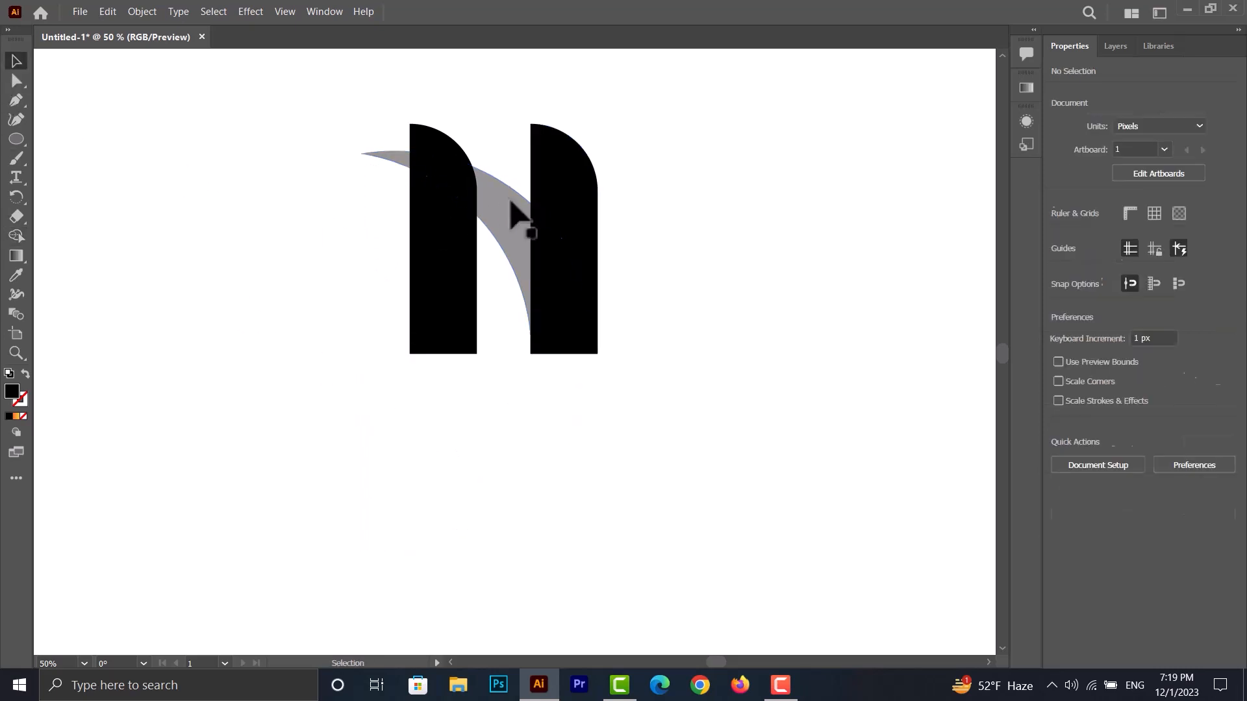
- Duplicate the crescent about 56 px to the left and trim away the part of the copy outside the original with Shape Builder
{"action": "left_click", "coordinate": [513, 214]}
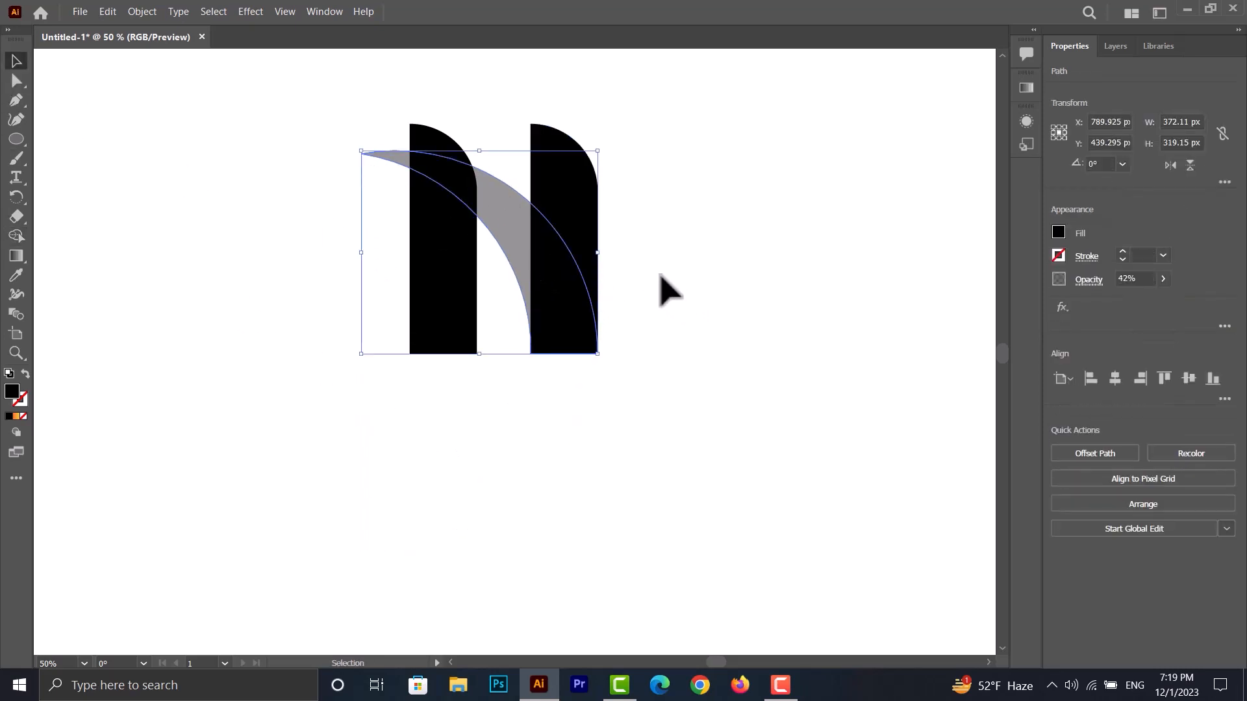
{"action": "left_click_drag", "start_coordinate": [505, 230], "coordinate": [468, 233]}
{"action": "left_click", "coordinate": [503, 227], "text": "shift"}
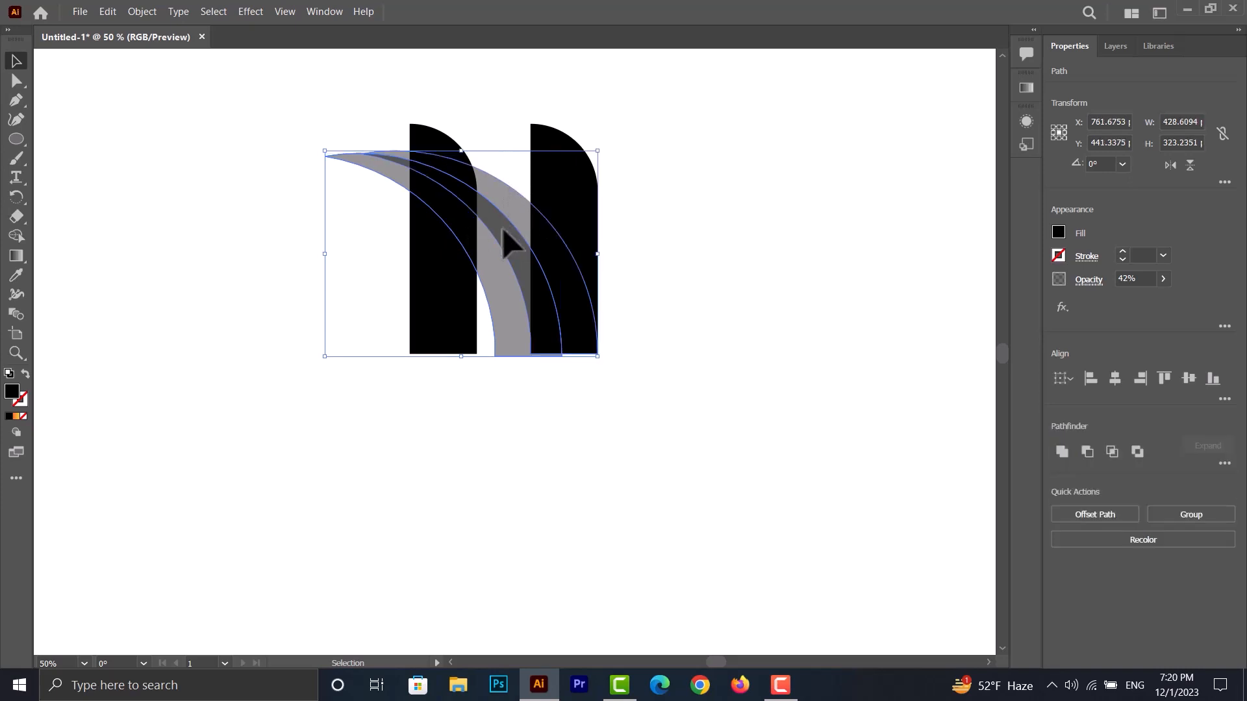
{"action": "left_click", "coordinate": [16, 237]}
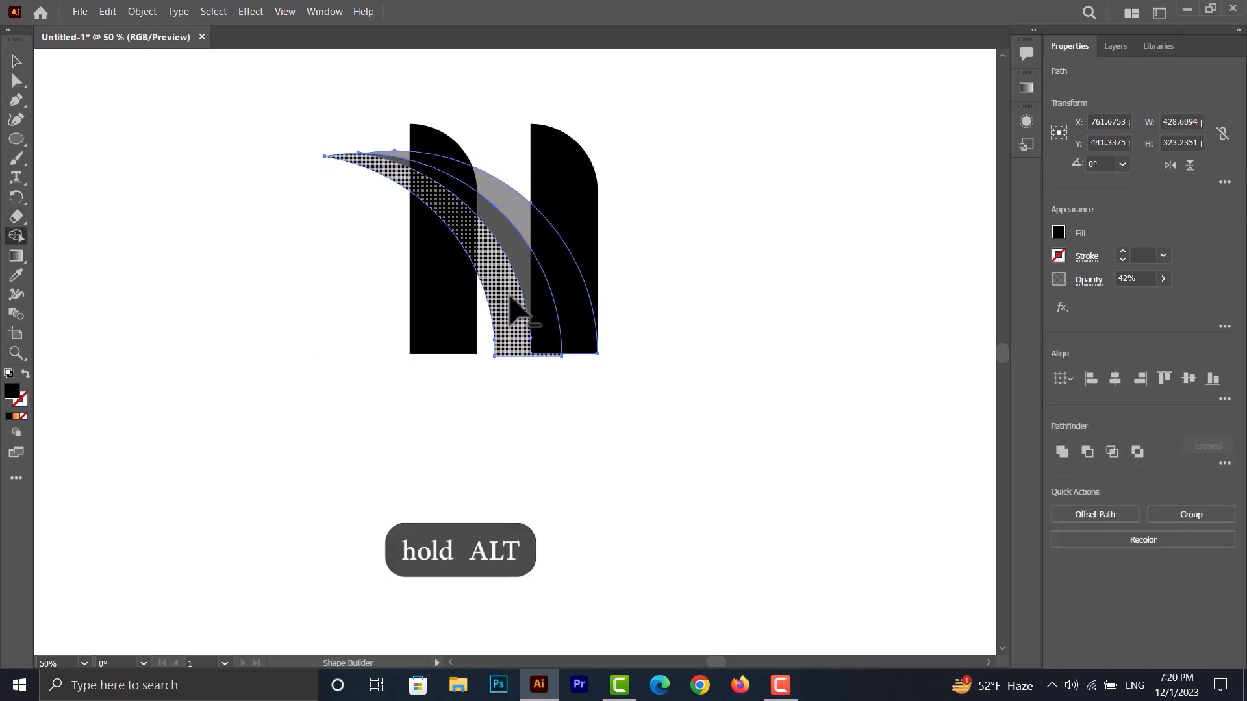
{"action": "left_click", "coordinate": [503, 312], "text": "alt"}
{"action": "left_click", "coordinate": [16, 61]}
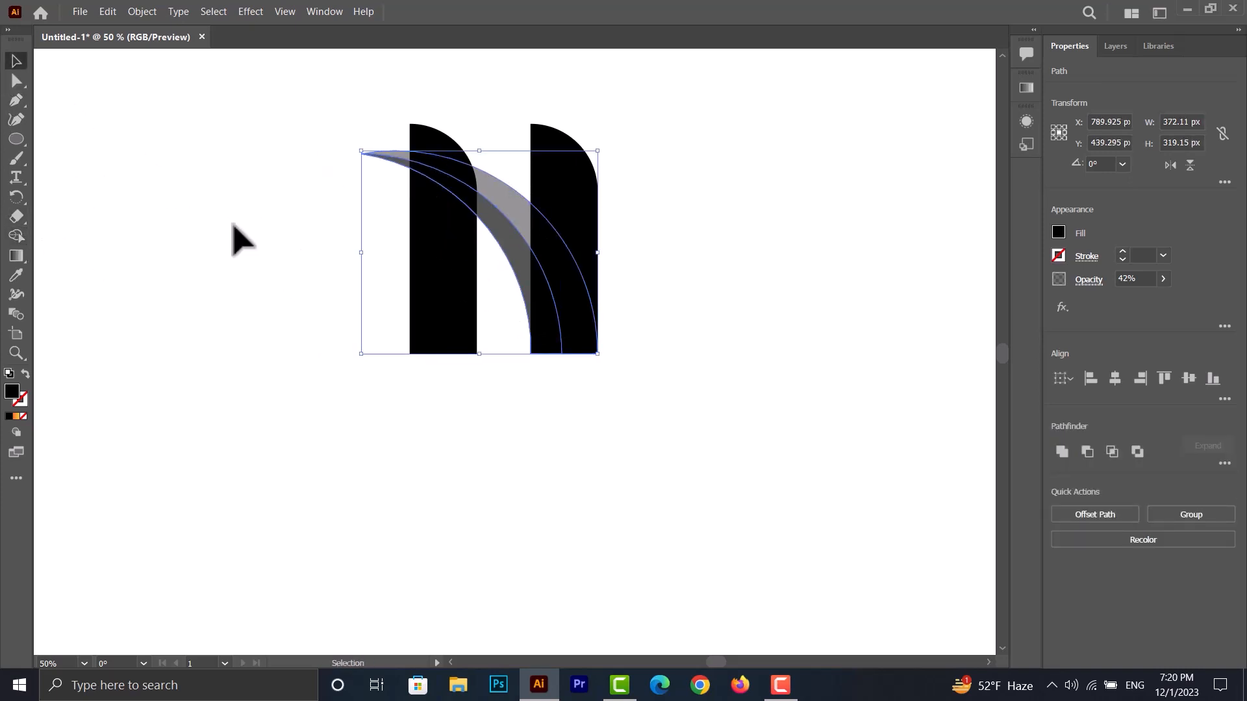
{"action": "left_click", "coordinate": [234, 226]}
- Bring the two overlapping crescent pieces to the front of the bars
{"action": "left_click", "coordinate": [500, 273]}
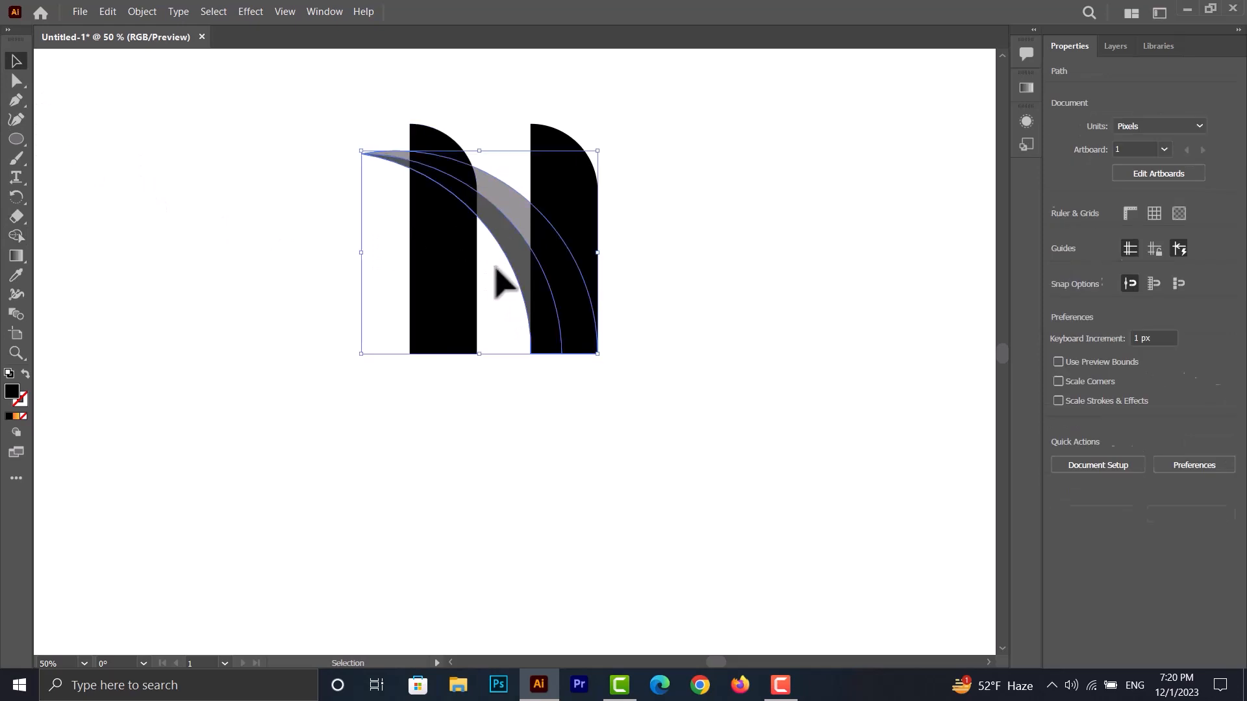
{"action": "right_click", "coordinate": [503, 221]}
{"action": "mouse_move", "coordinate": [622, 507]}
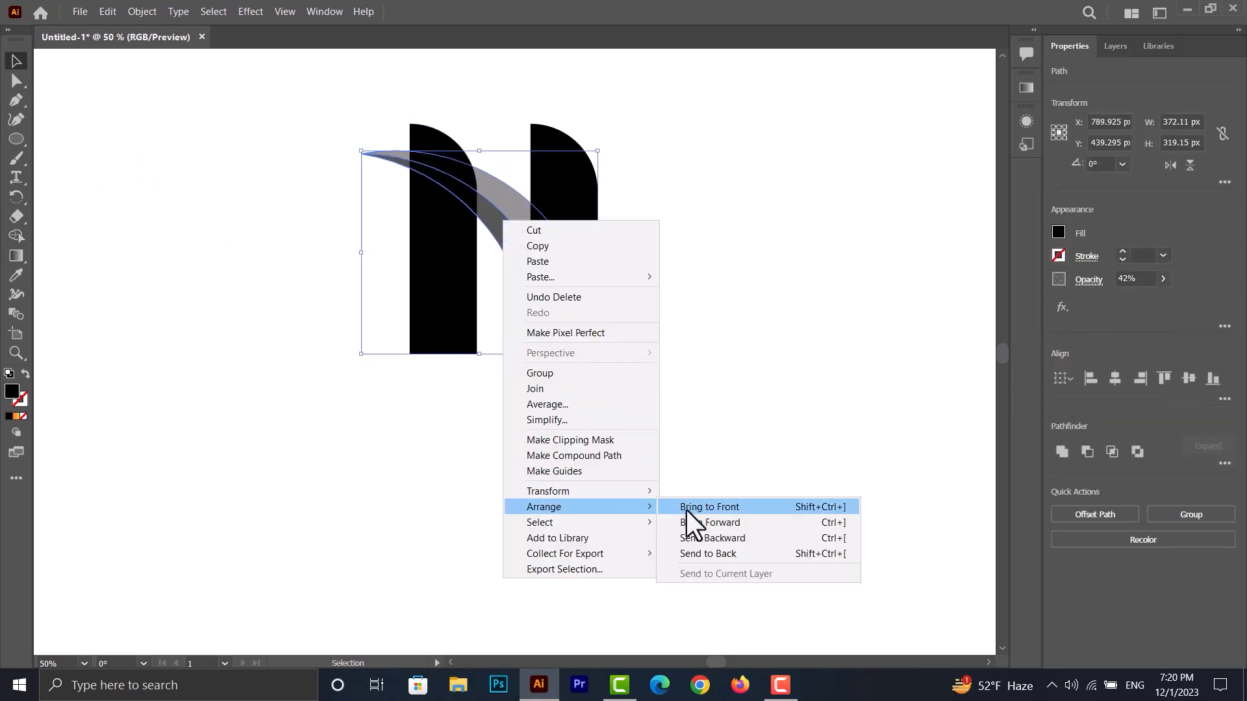
{"action": "left_click", "coordinate": [686, 507]}
{"action": "left_click", "coordinate": [646, 361]}
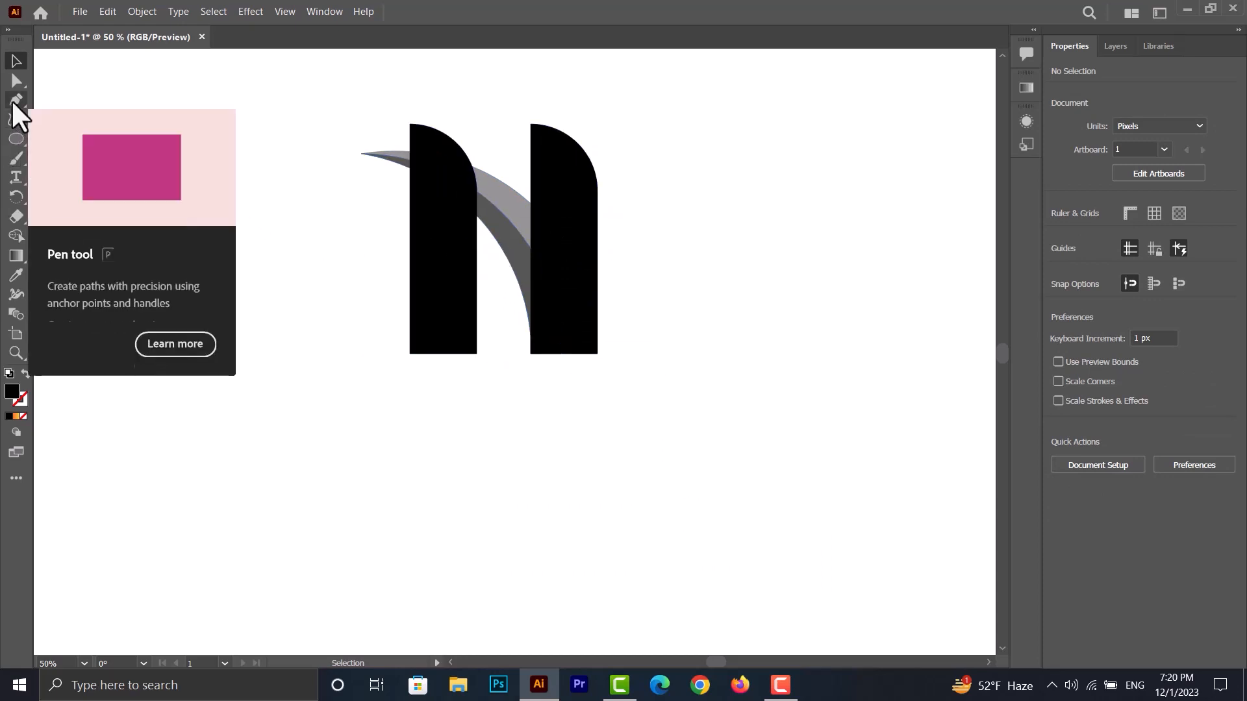
{"action": "left_click", "coordinate": [16, 100]}
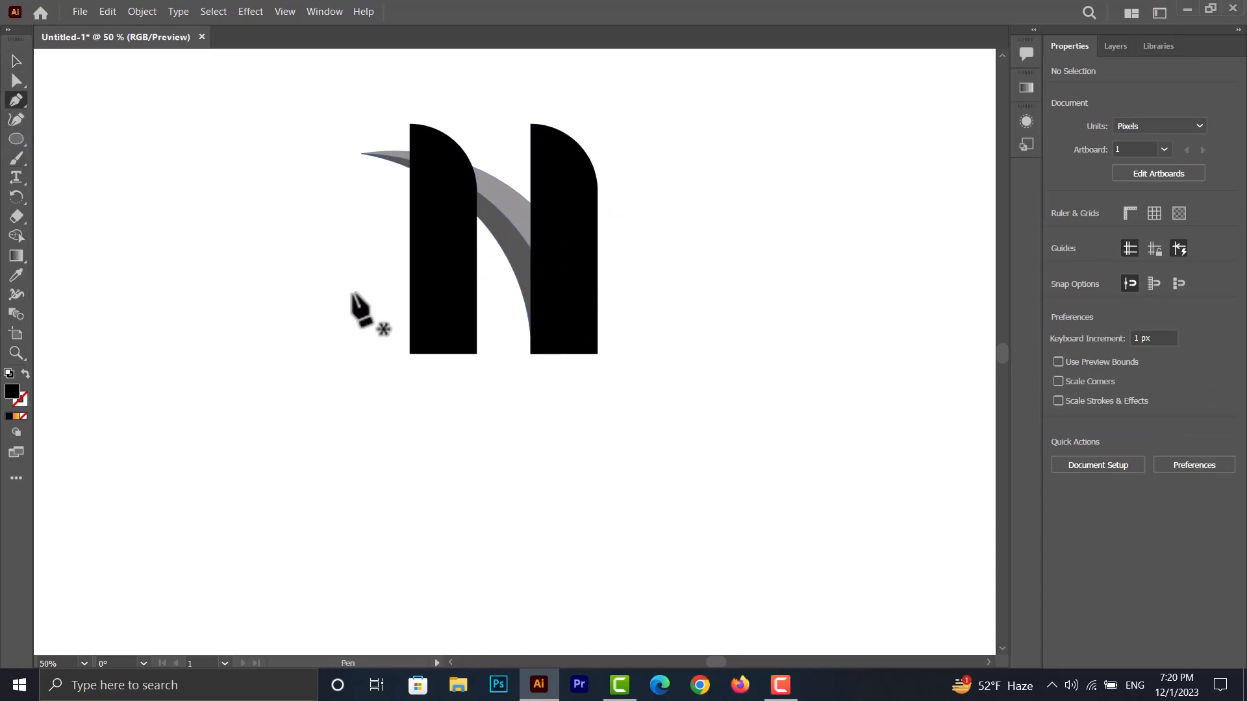
{"action": "left_click", "coordinate": [476, 362]}
{"action": "left_click_drag", "start_coordinate": [369, 166], "coordinate": [227, 147]}
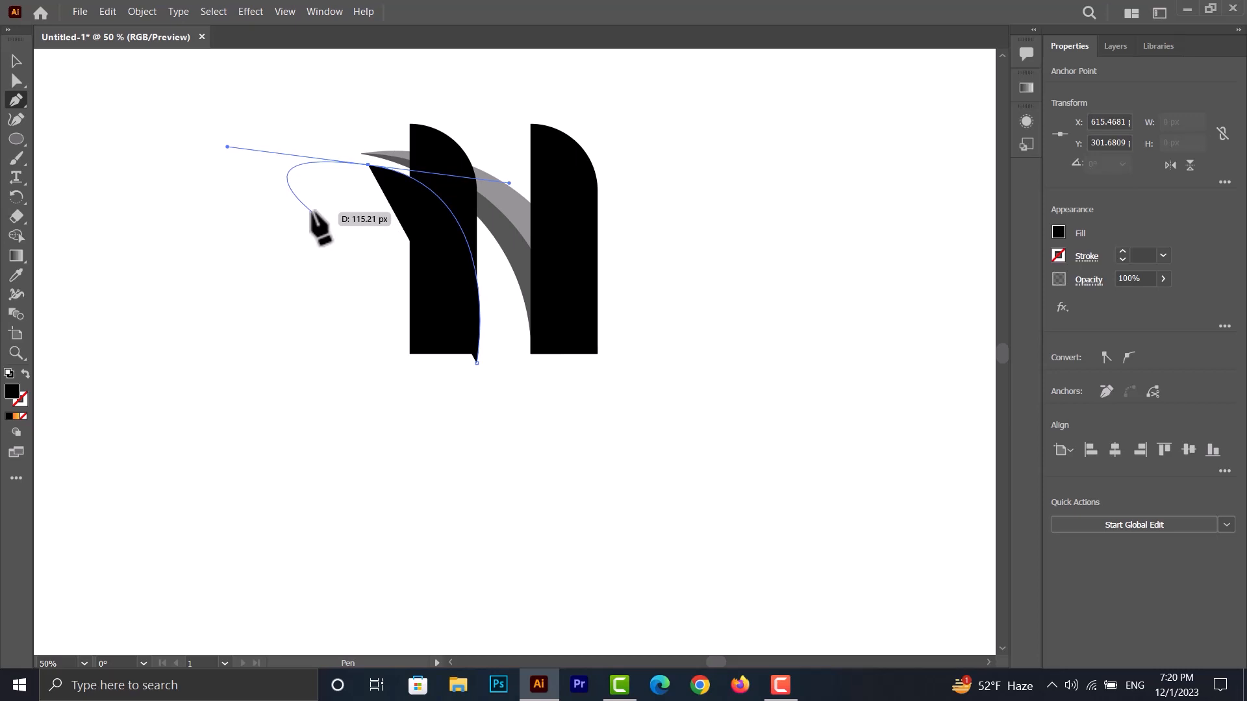
{"action": "left_click", "coordinate": [17, 61]}
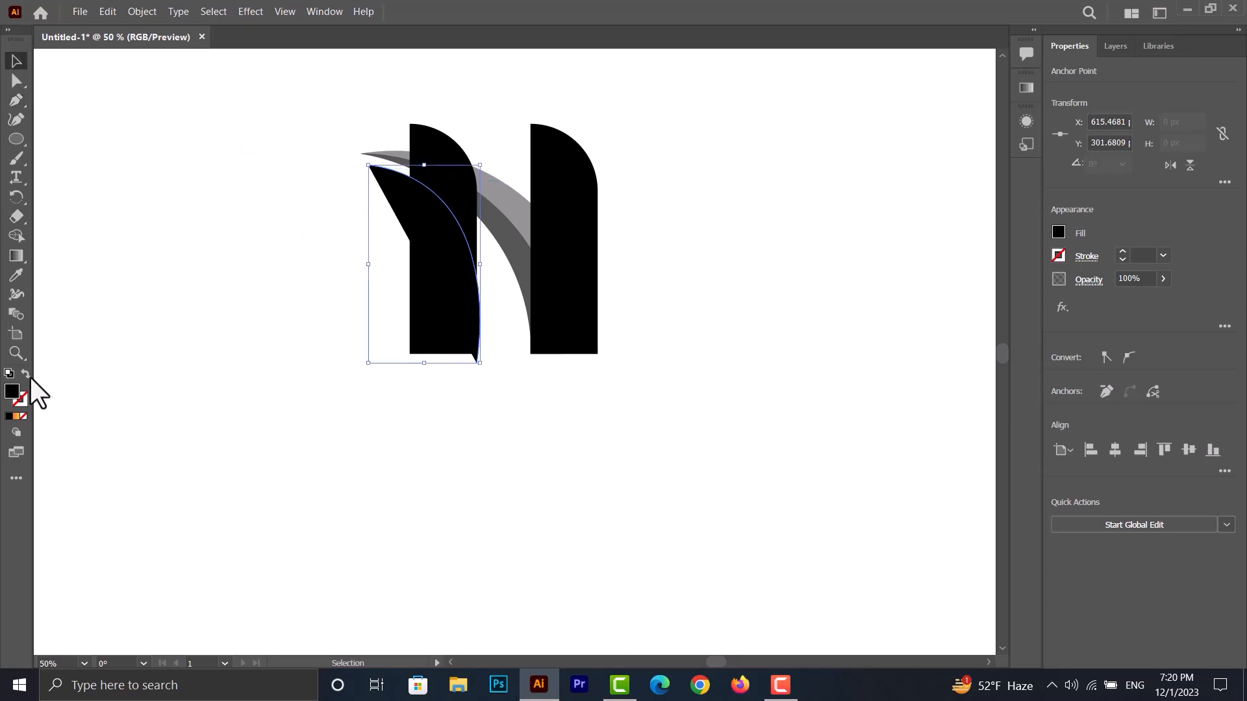
{"action": "key", "text": "d"}
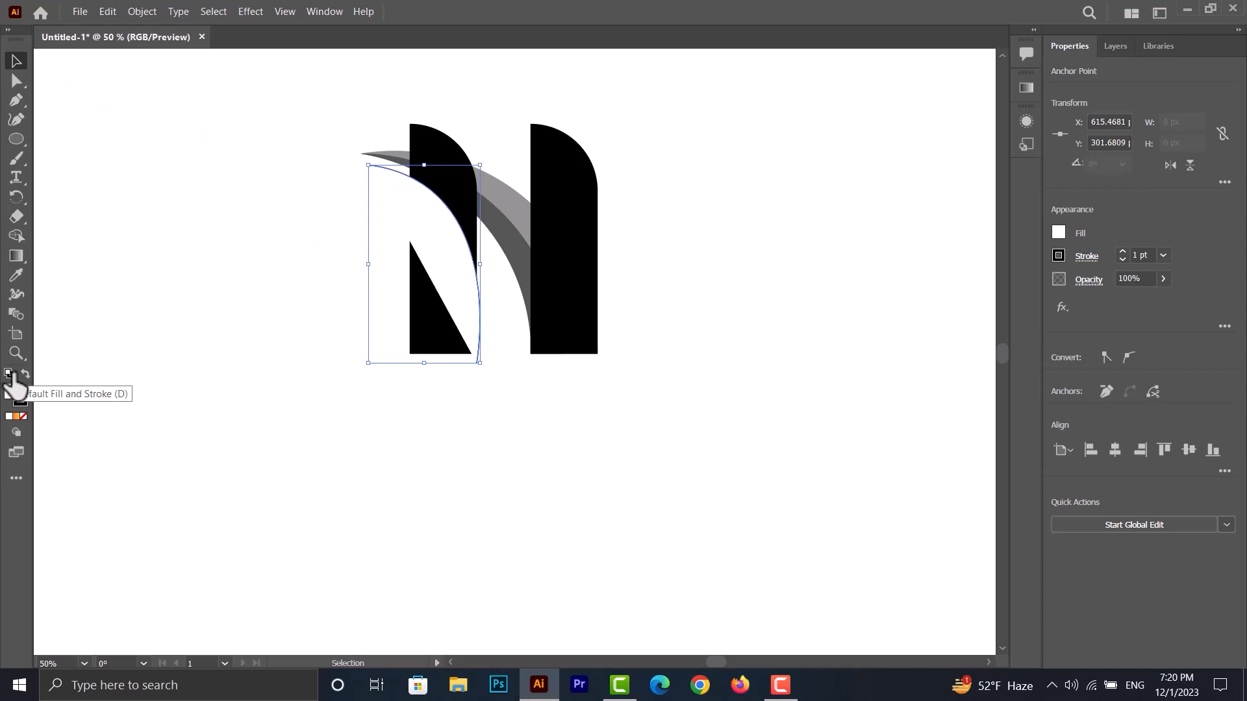
{"action": "key", "text": "slash"}
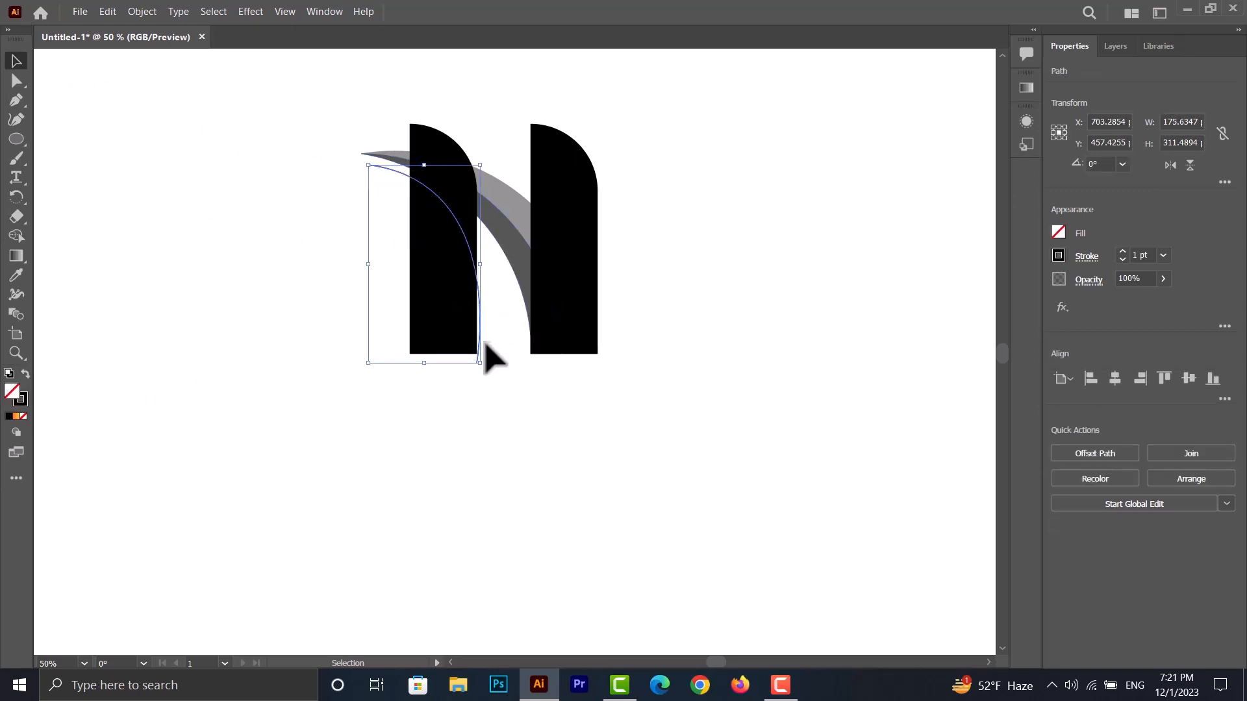
{"action": "key", "text": "a"}
{"action": "scroll", "coordinate": [462, 316], "scroll_direction": "up", "scroll_amount": 1}
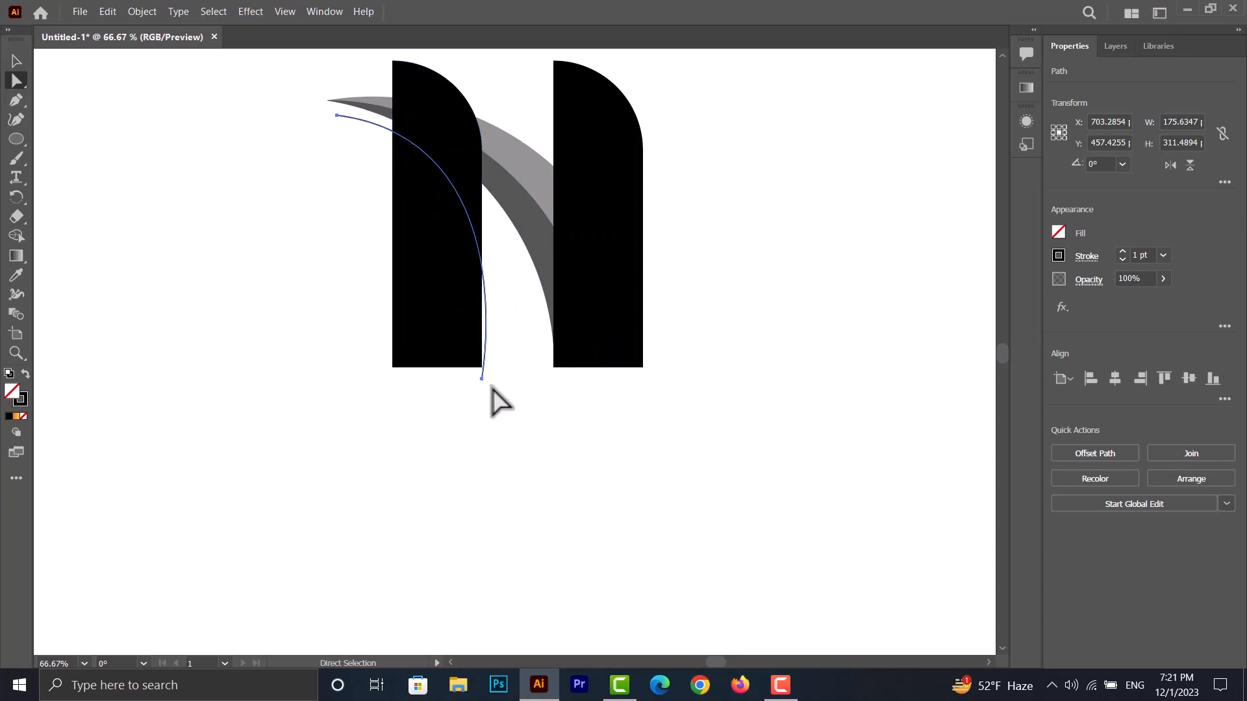
{"action": "left_click", "coordinate": [481, 378]}
{"action": "left_click_drag", "start_coordinate": [481, 378], "coordinate": [488, 369]}
{"action": "left_click", "coordinate": [490, 328], "text": "ctrl"}
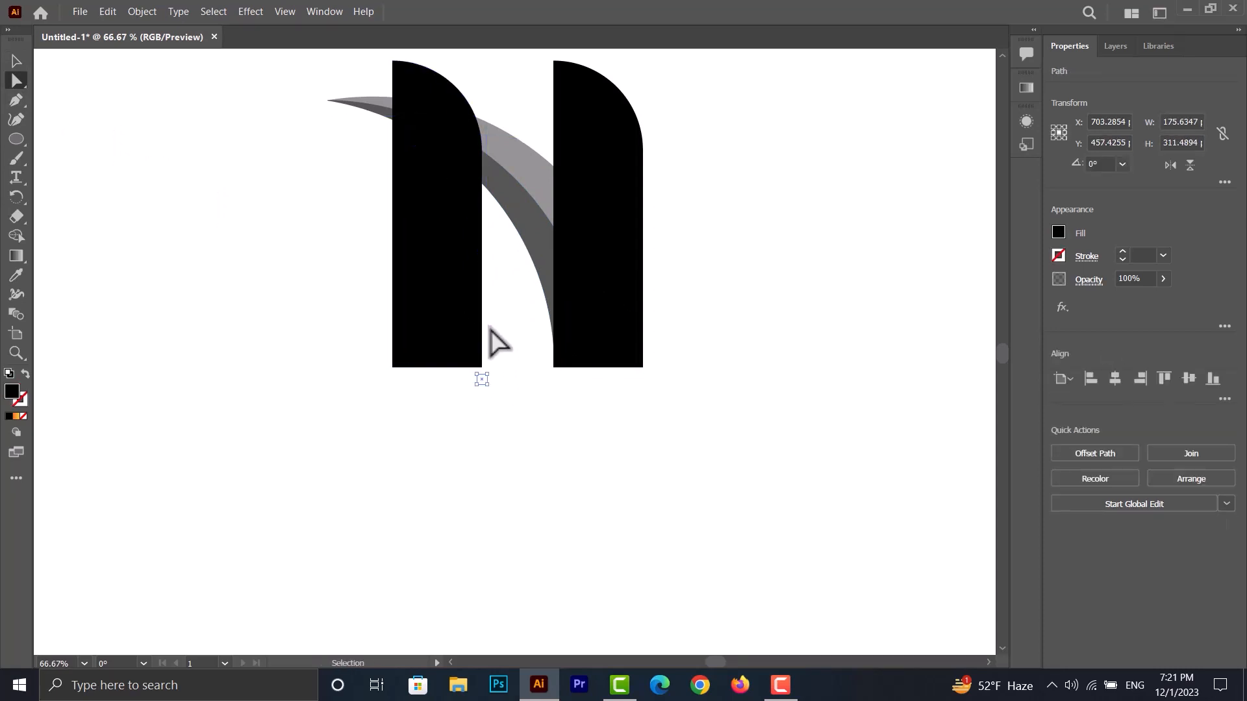
- Draw a closed Pen shape over the left bar, curving from its lower-right corner up to the crescent's left tip and around outside
{"action": "left_click", "coordinate": [16, 101]}
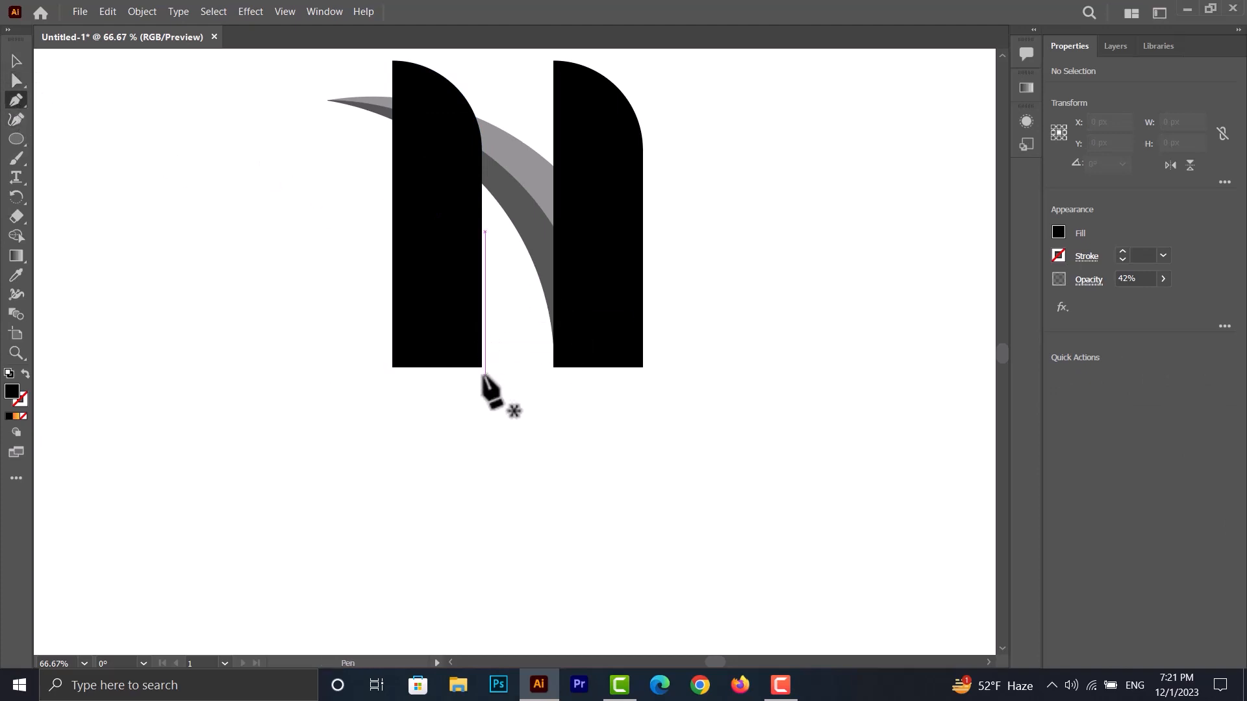
{"action": "left_click_drag", "start_coordinate": [482, 302], "coordinate": [482, 263]}
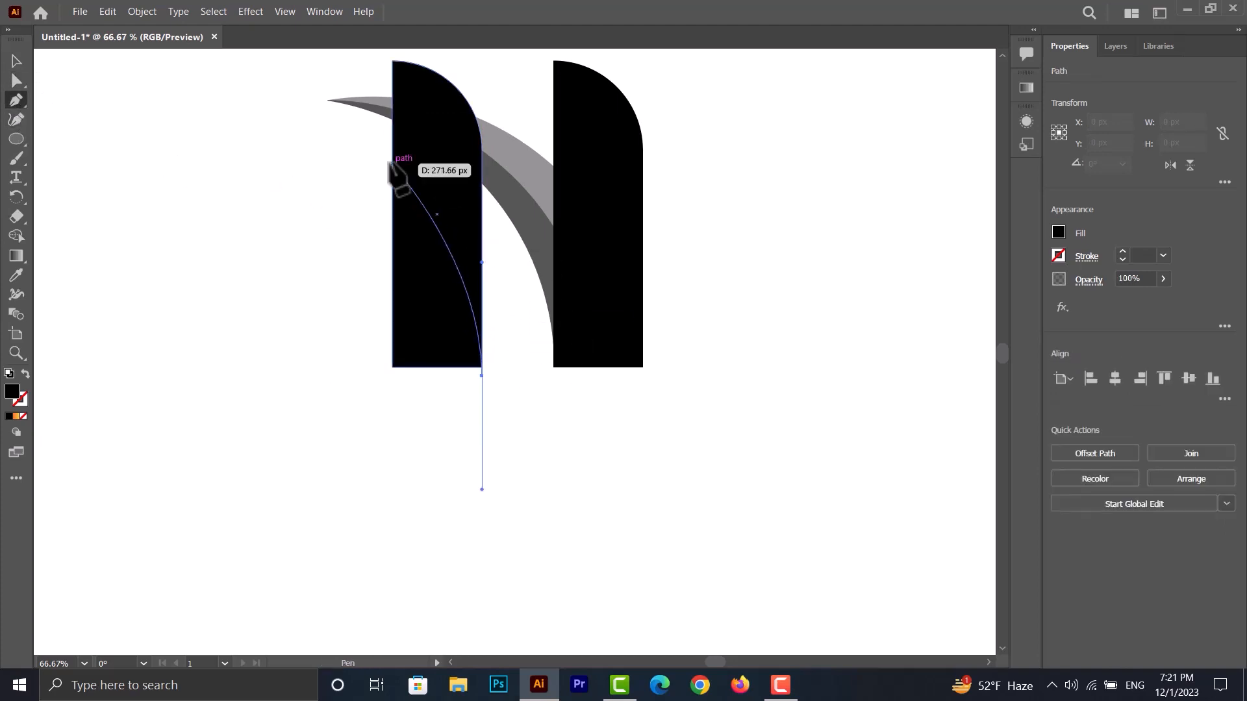
{"action": "left_click_drag", "start_coordinate": [341, 120], "coordinate": [195, 104]}
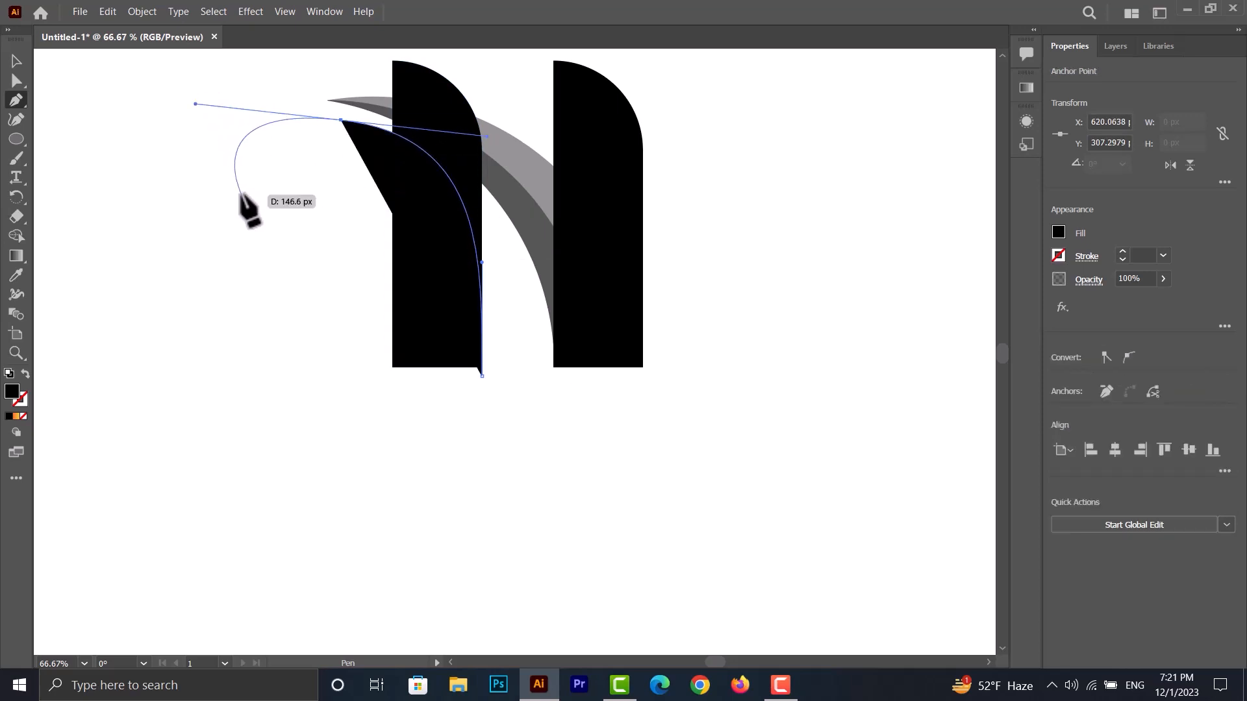
{"action": "left_click", "coordinate": [351, 421]}
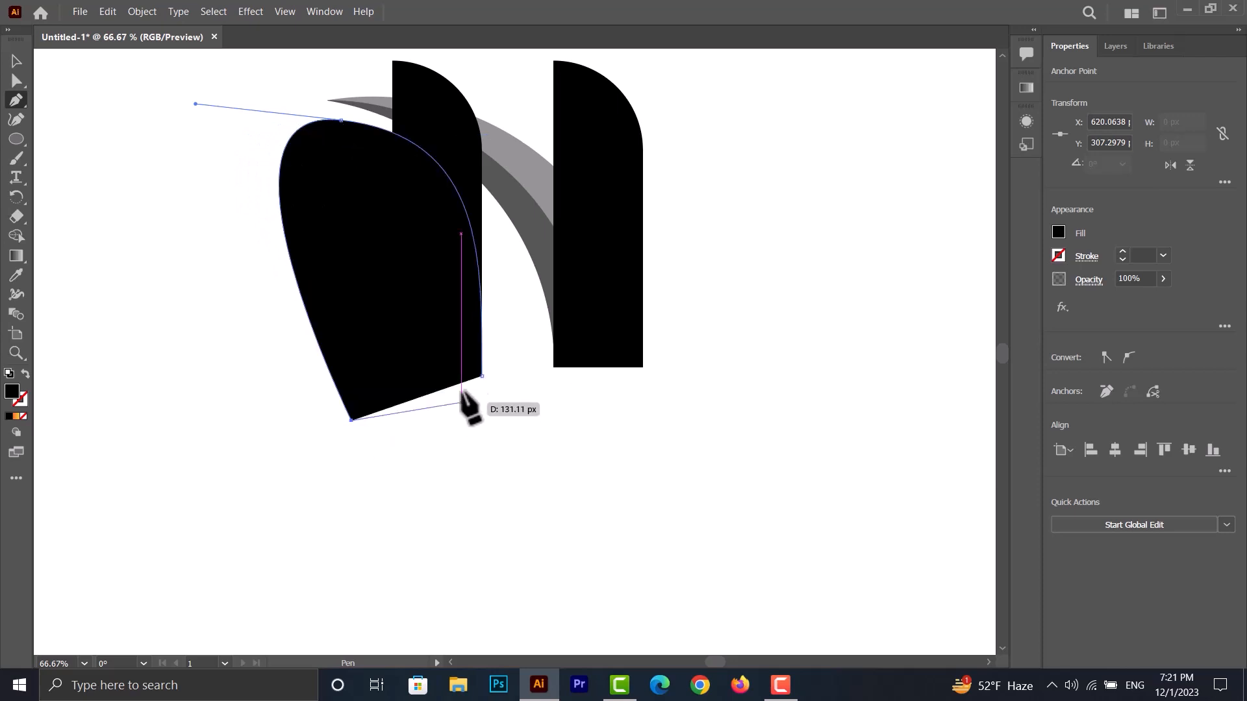
{"action": "left_click", "coordinate": [482, 375]}
- With Shape Builder, remove the part of the Pen shape that lies outside the left bar, keeping its curved cut in the bar
{"action": "left_click", "coordinate": [17, 61]}
{"action": "left_click_drag", "start_coordinate": [186, 329], "coordinate": [463, 300]}
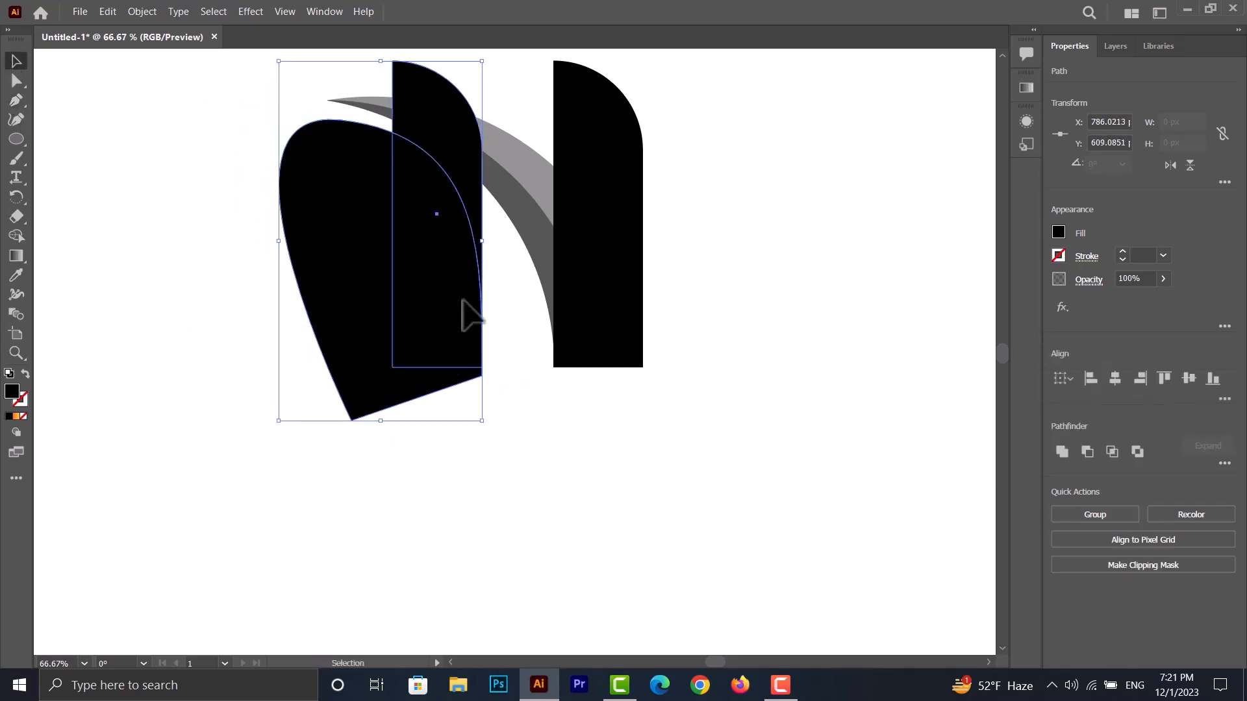
{"action": "left_click", "coordinate": [17, 235]}
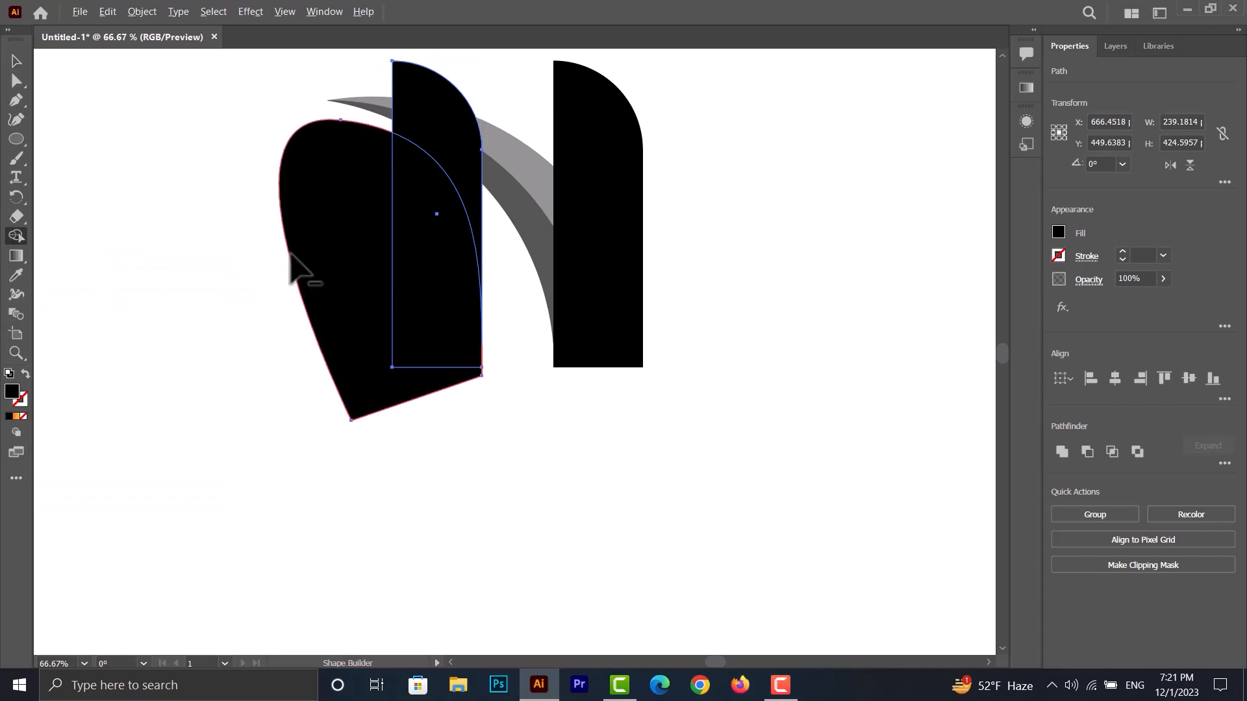
{"action": "left_click", "coordinate": [334, 258], "text": "alt"}
{"action": "scroll", "coordinate": [282, 176], "scroll_direction": "up", "scroll_amount": 1}
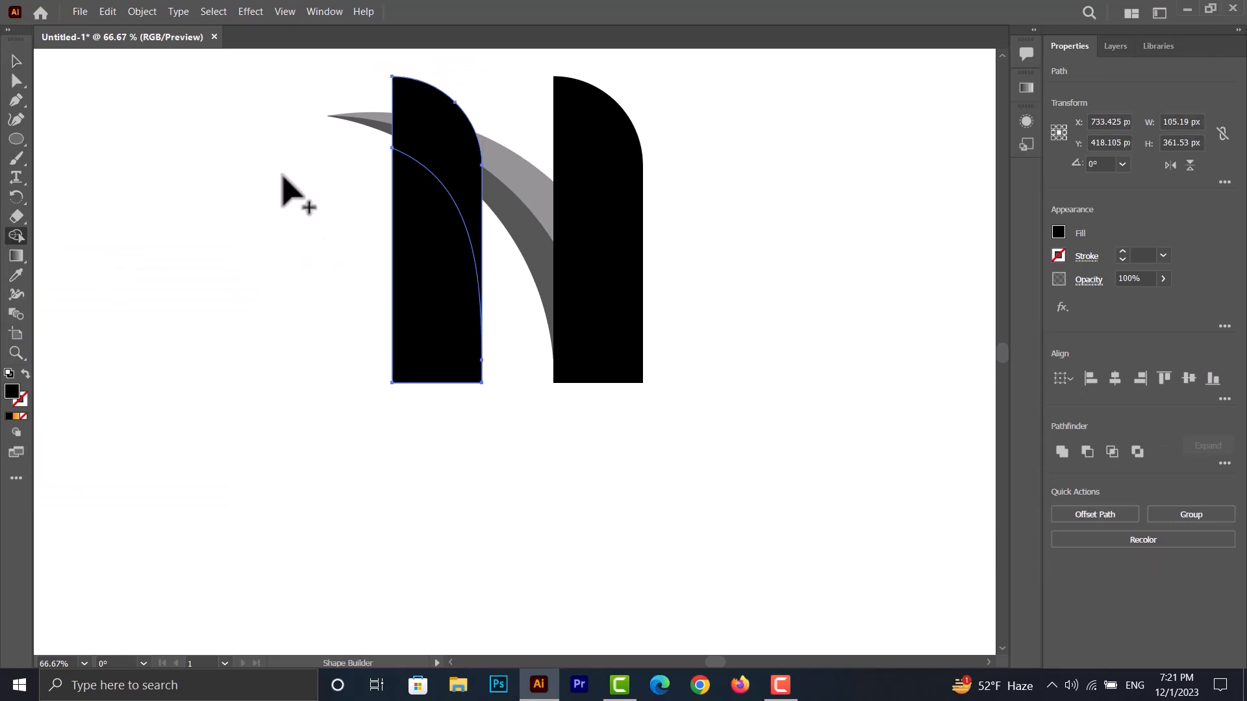
{"action": "scroll", "coordinate": [354, 204], "scroll_direction": "up", "scroll_amount": 1}
{"action": "left_click", "coordinate": [14, 61]}
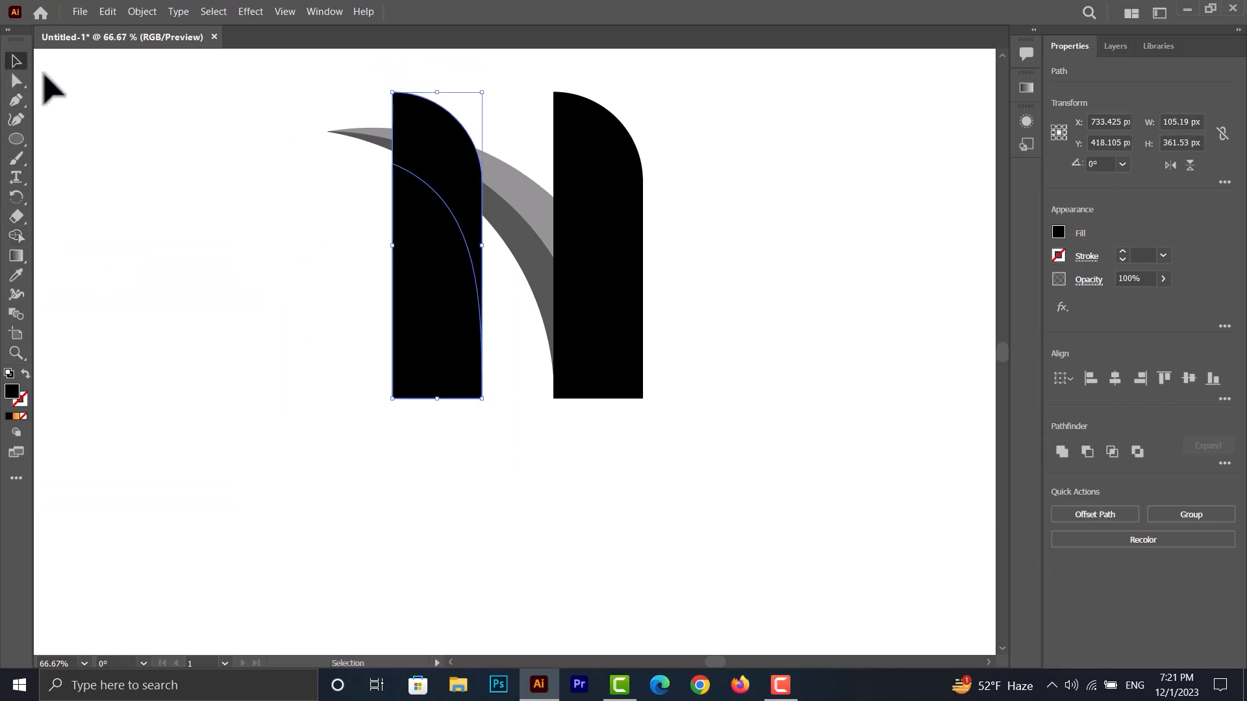
- Draw a closed Pen shape above the crescent, its lower edge curving from outside the right bar across the top of the left bar
{"action": "left_click", "coordinate": [17, 101]}
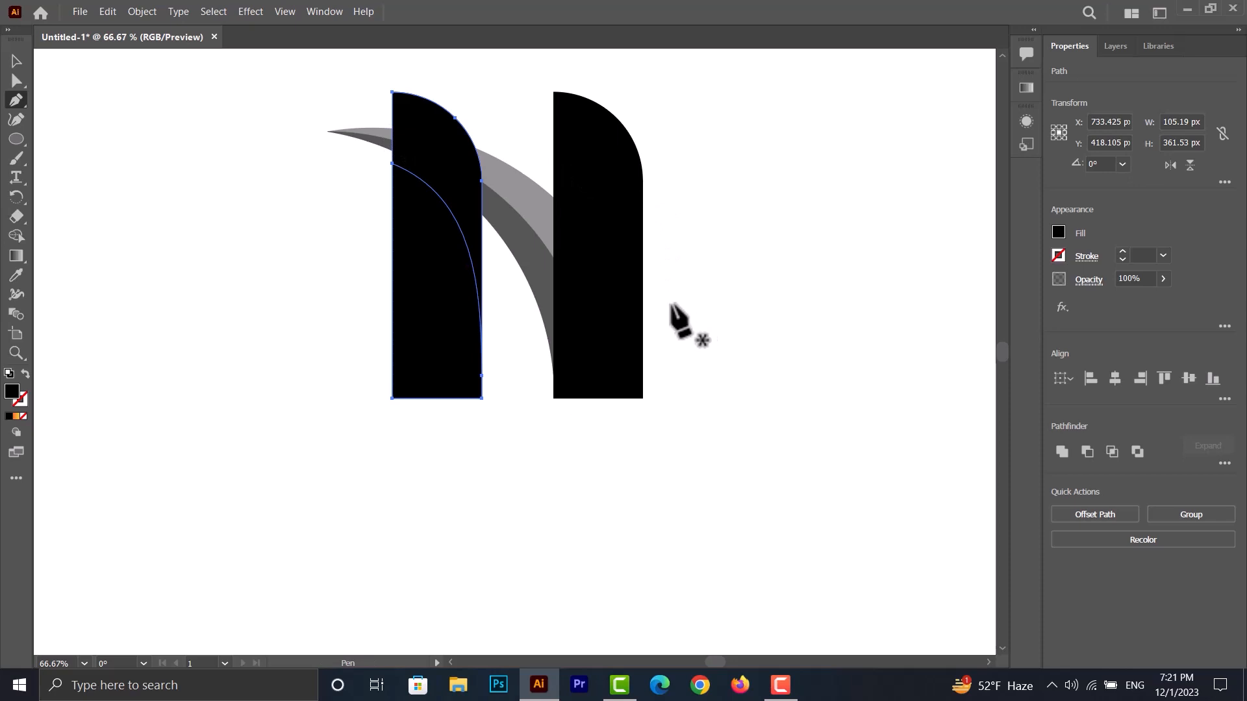
{"action": "left_click_drag", "start_coordinate": [660, 292], "coordinate": [659, 246]}
{"action": "left_click_drag", "start_coordinate": [370, 118], "coordinate": [197, 128]}
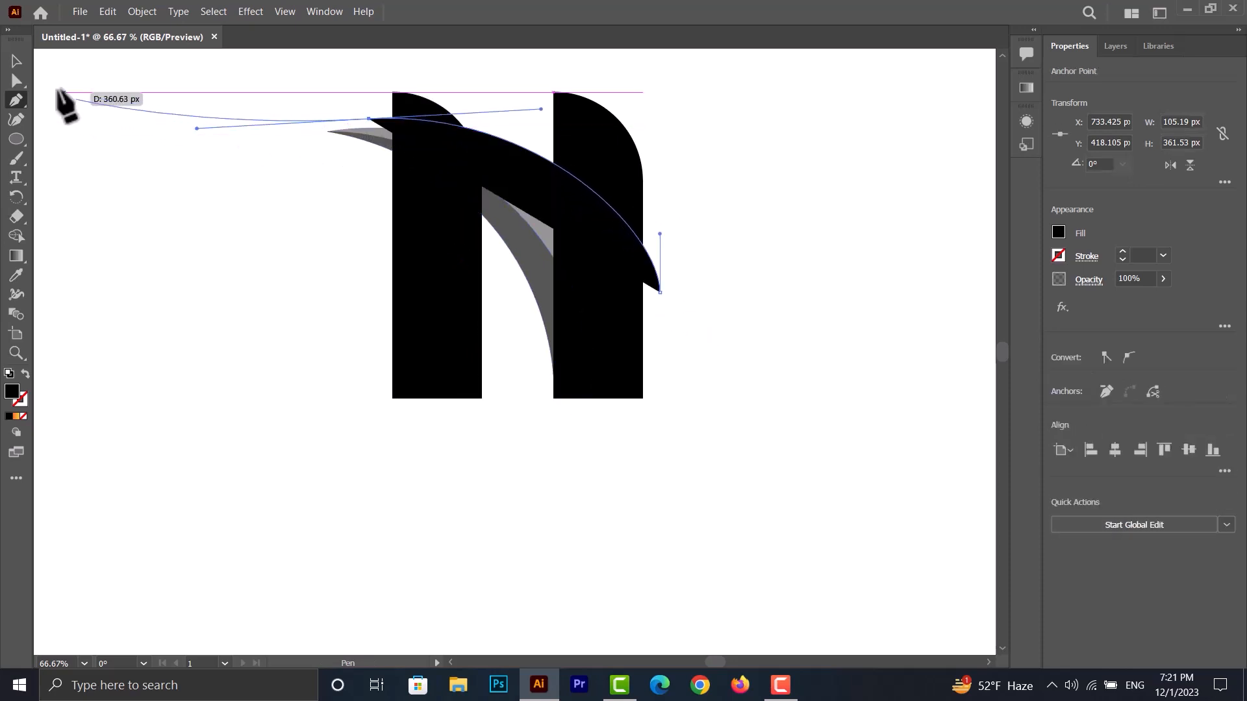
{"action": "left_click", "coordinate": [406, 68]}
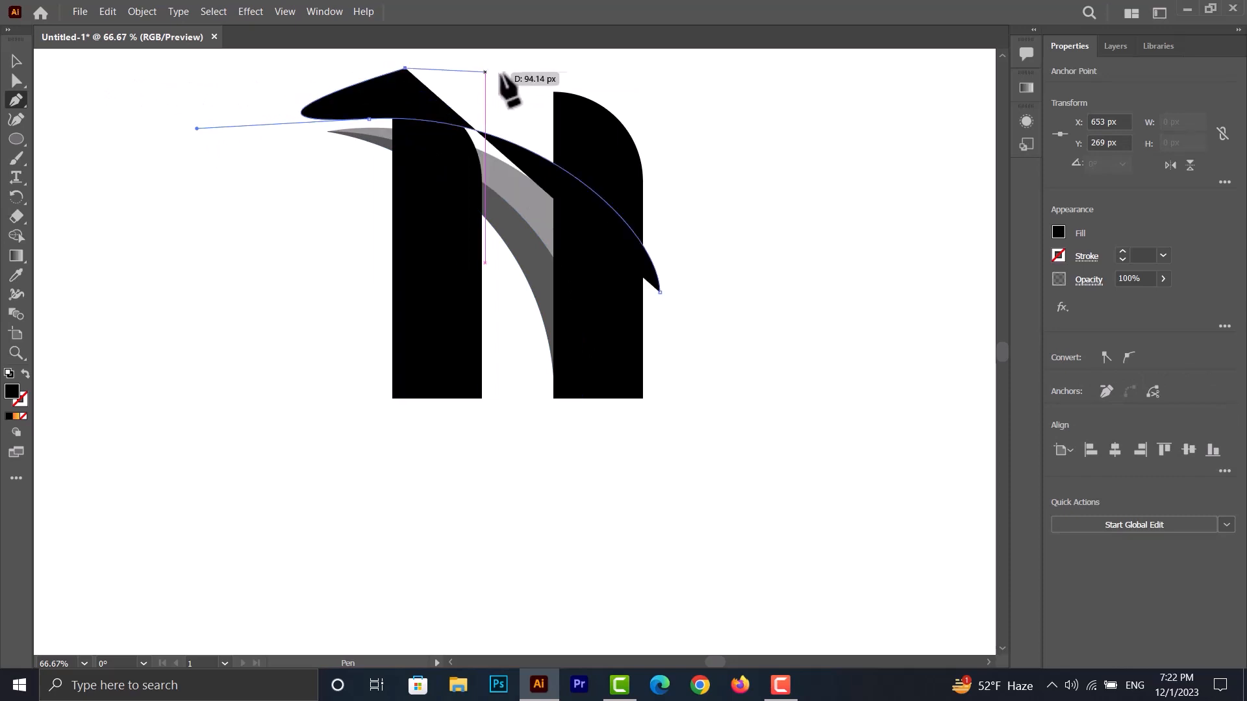
{"action": "left_click", "coordinate": [506, 77]}
{"action": "left_click", "coordinate": [701, 240]}
{"action": "left_click", "coordinate": [659, 291]}
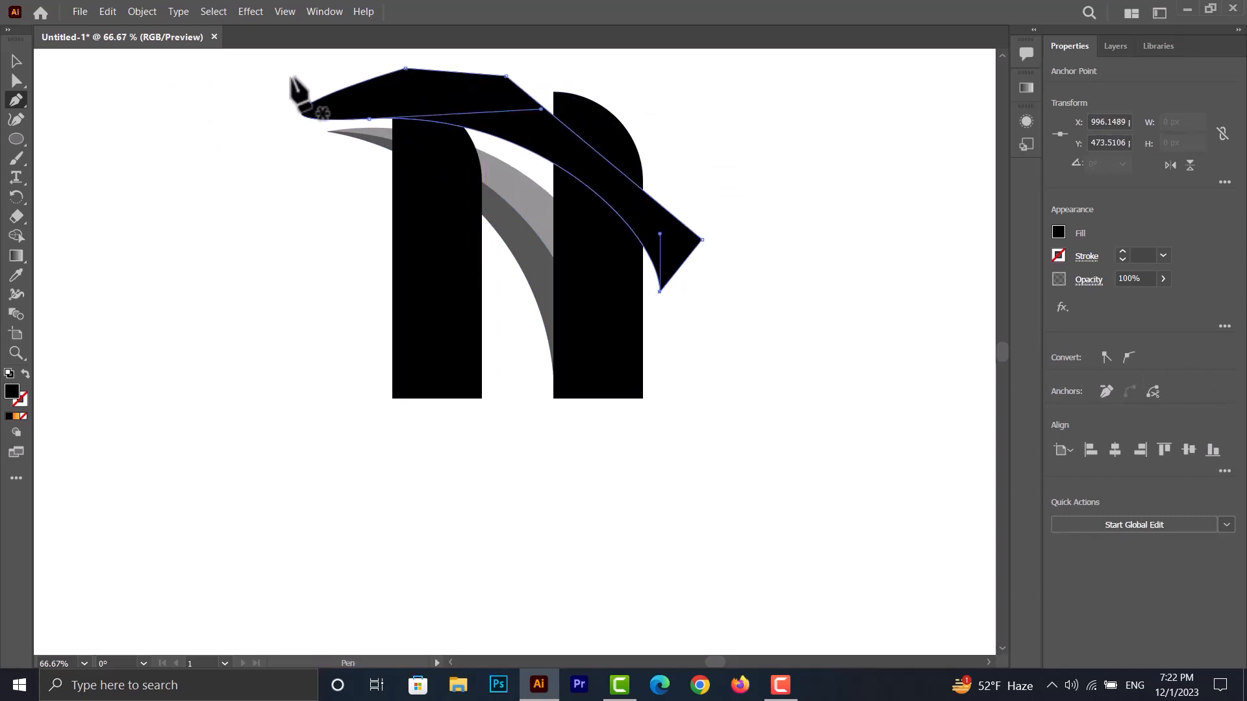
- Adjust the anchor and handles of the new Pen shape so its lower edge follows the crescent's upper curve more closely
{"action": "left_click", "coordinate": [17, 82]}
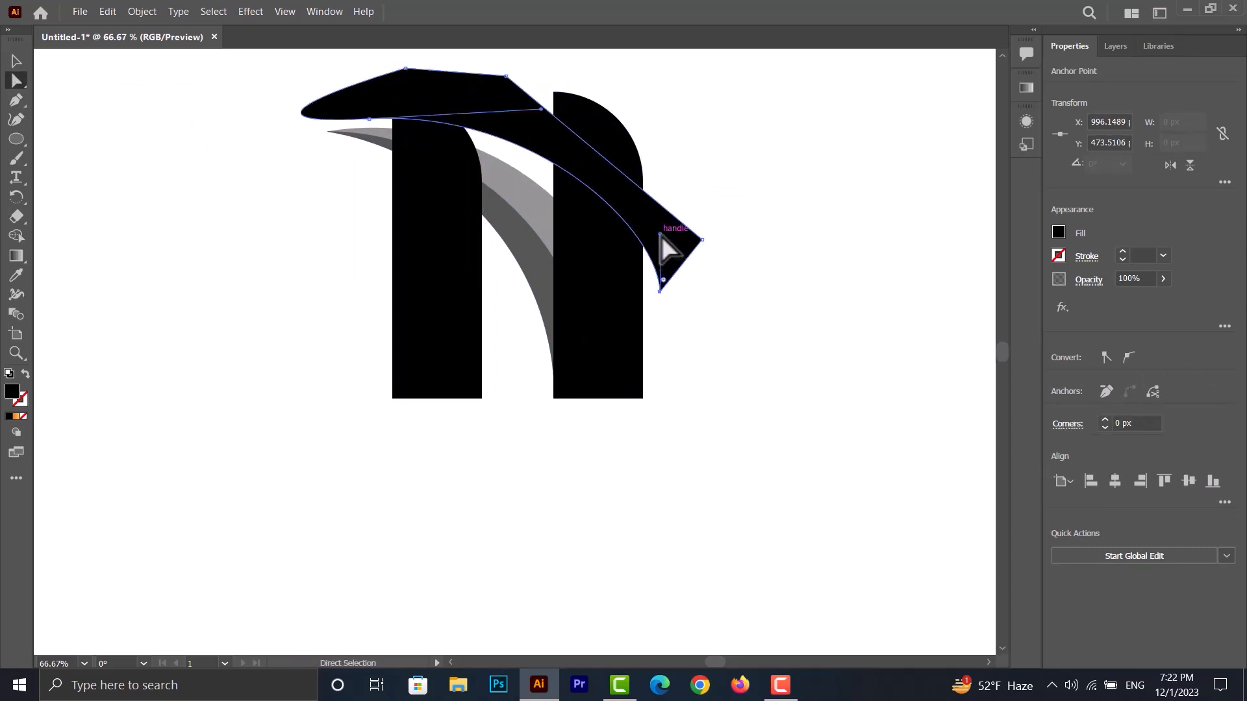
{"action": "left_click_drag", "start_coordinate": [661, 237], "coordinate": [661, 224]}
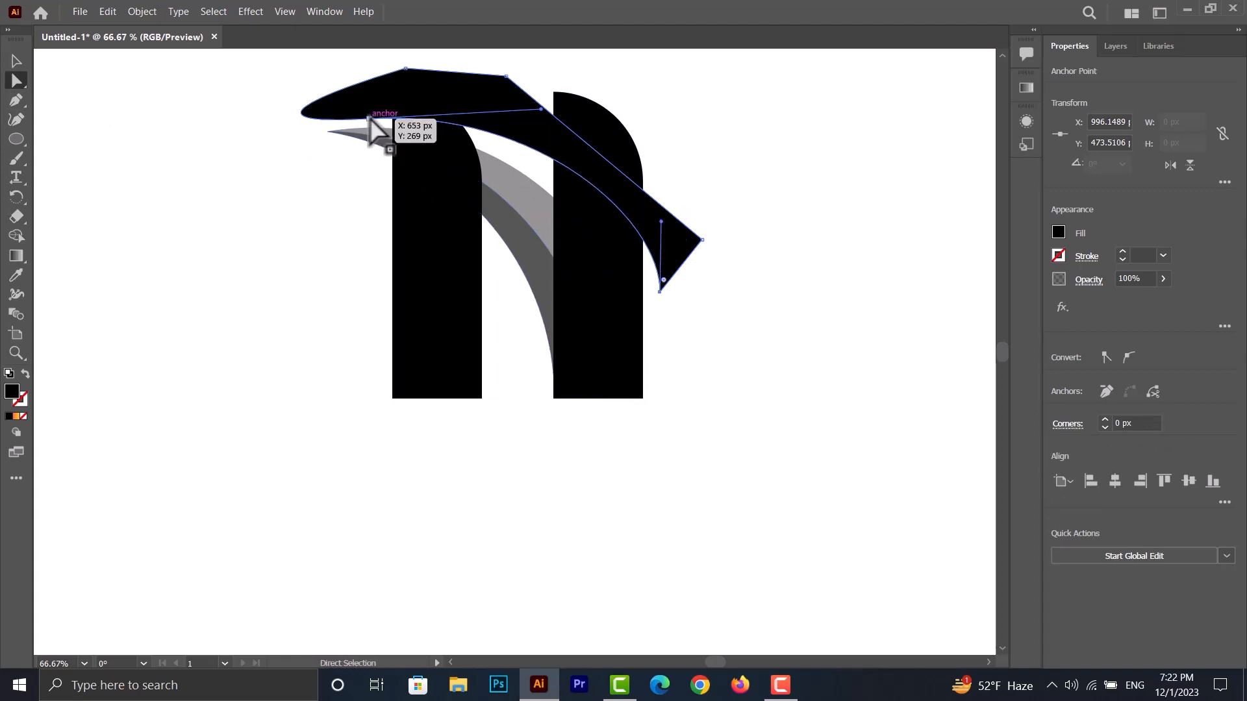
{"action": "left_click_drag", "start_coordinate": [369, 118], "coordinate": [374, 124]}
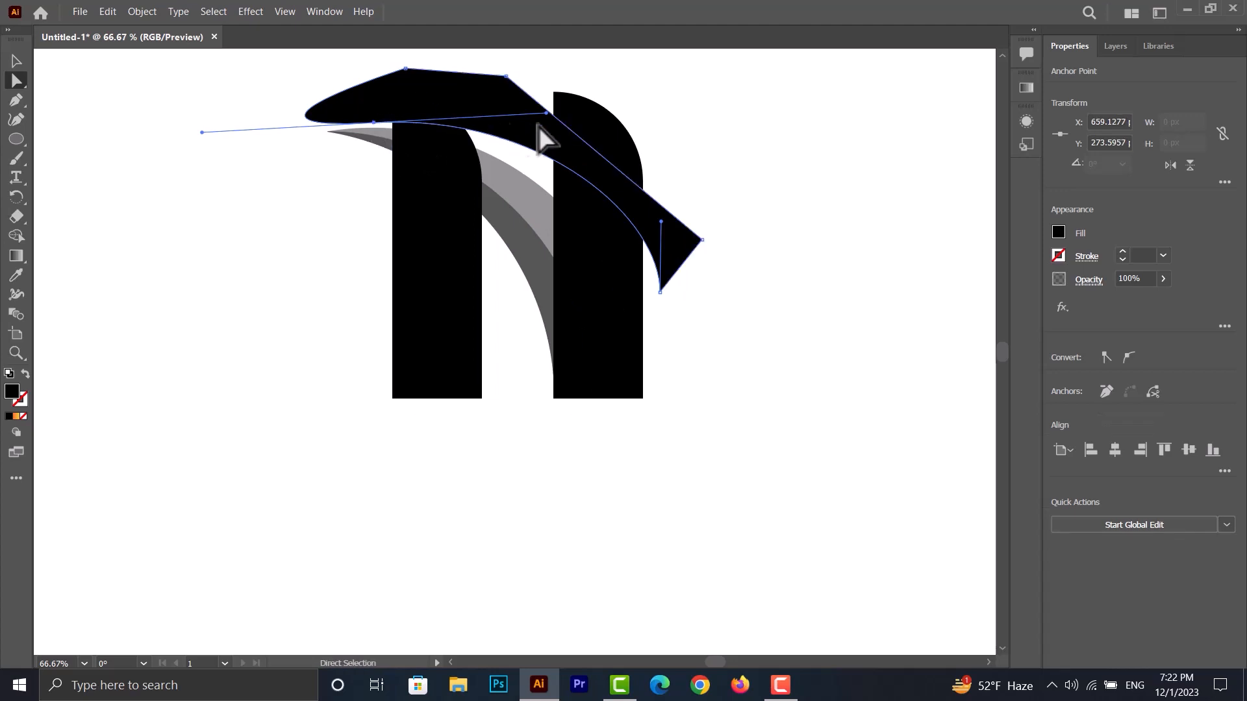
{"action": "left_click_drag", "start_coordinate": [545, 113], "coordinate": [517, 103]}
{"action": "mouse_move", "coordinate": [374, 122]}
{"action": "left_mouse_down"}
{"action": "mouse_move", "coordinate": [389, 129]}
{"action": "mouse_move", "coordinate": [379, 124]}
{"action": "left_mouse_up"}
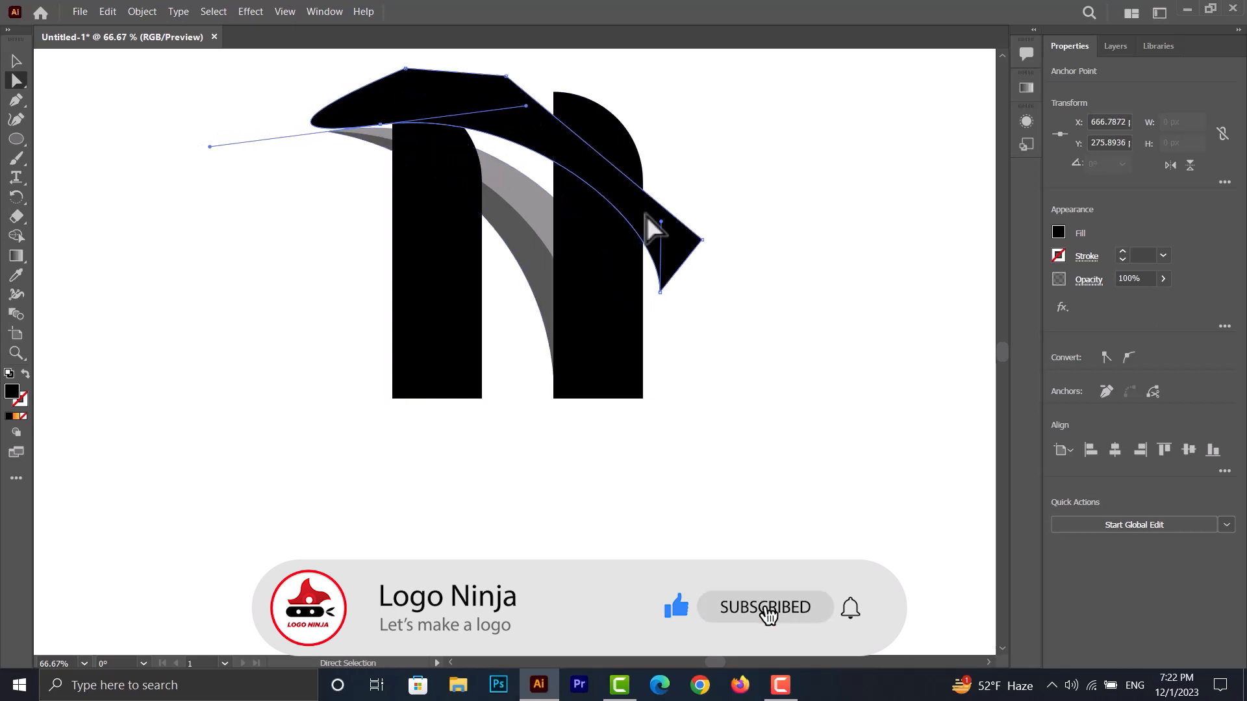
{"action": "left_click_drag", "start_coordinate": [660, 222], "coordinate": [652, 227]}
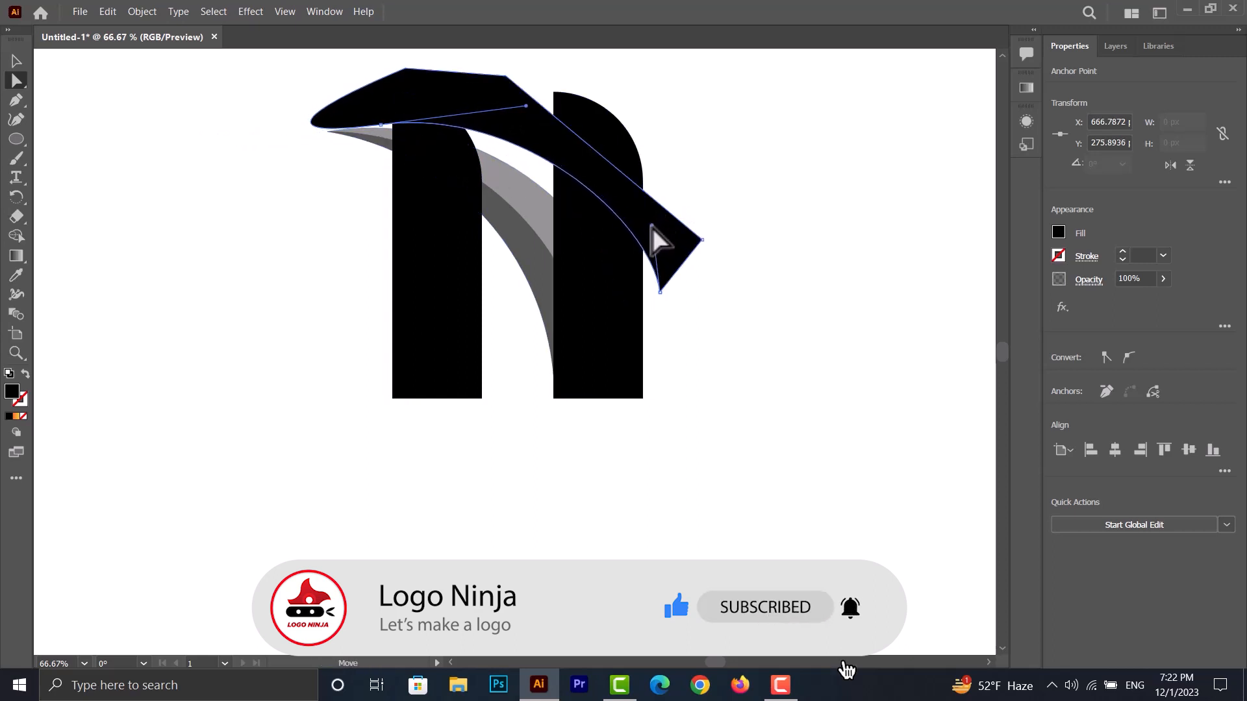
- With Shape Builder, remove the part of the new Pen shape that lies outside the left bar
{"action": "left_click", "coordinate": [17, 61]}
{"action": "left_click_drag", "start_coordinate": [246, 63], "coordinate": [452, 109]}
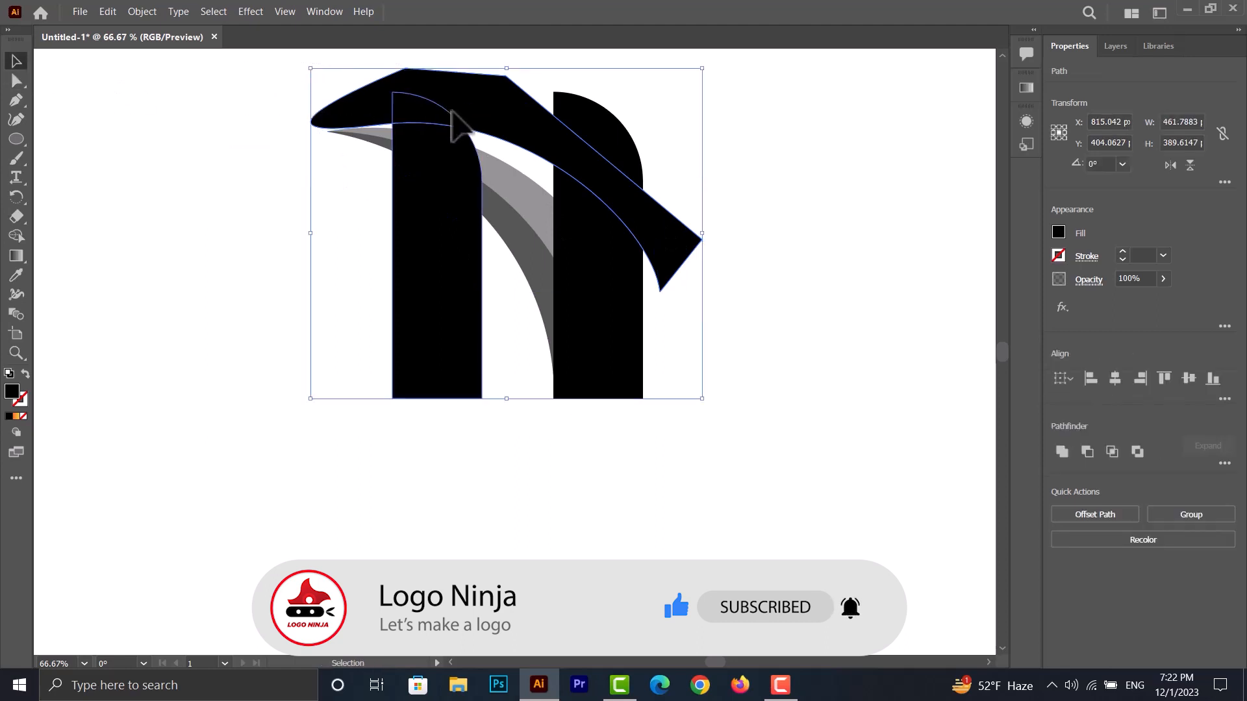
{"action": "left_click", "coordinate": [16, 237]}
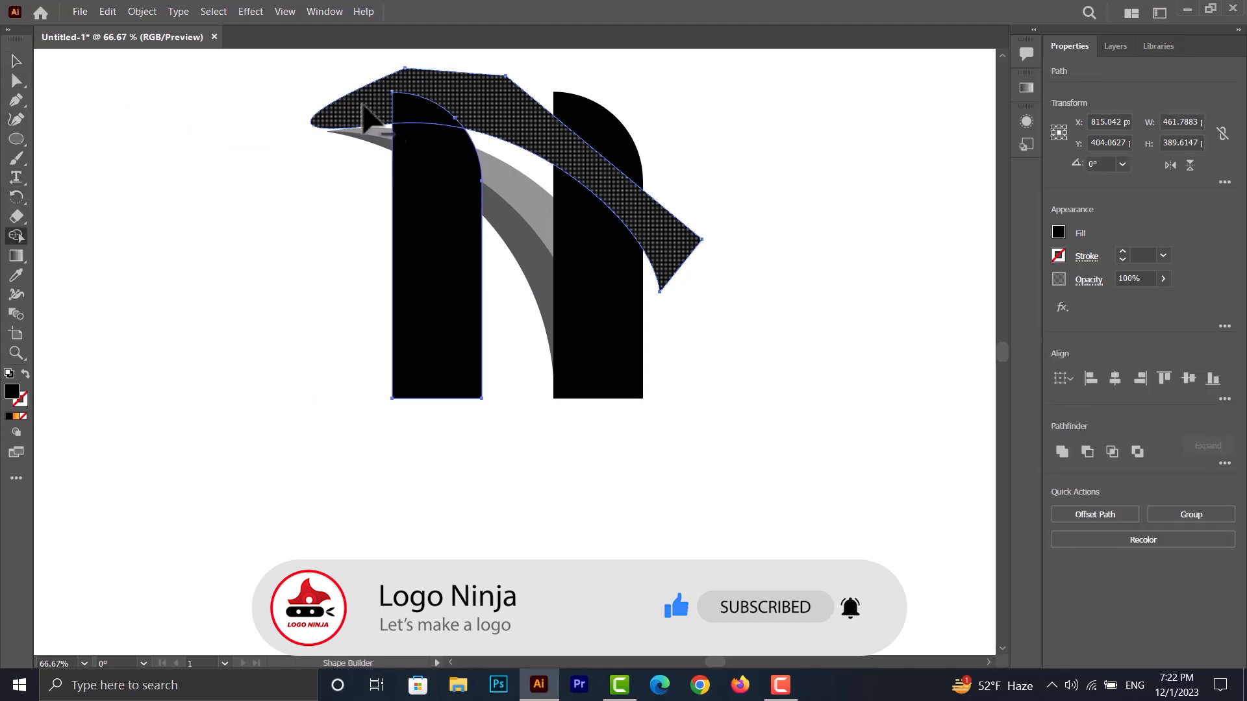
{"action": "left_click", "coordinate": [364, 119], "text": "alt"}
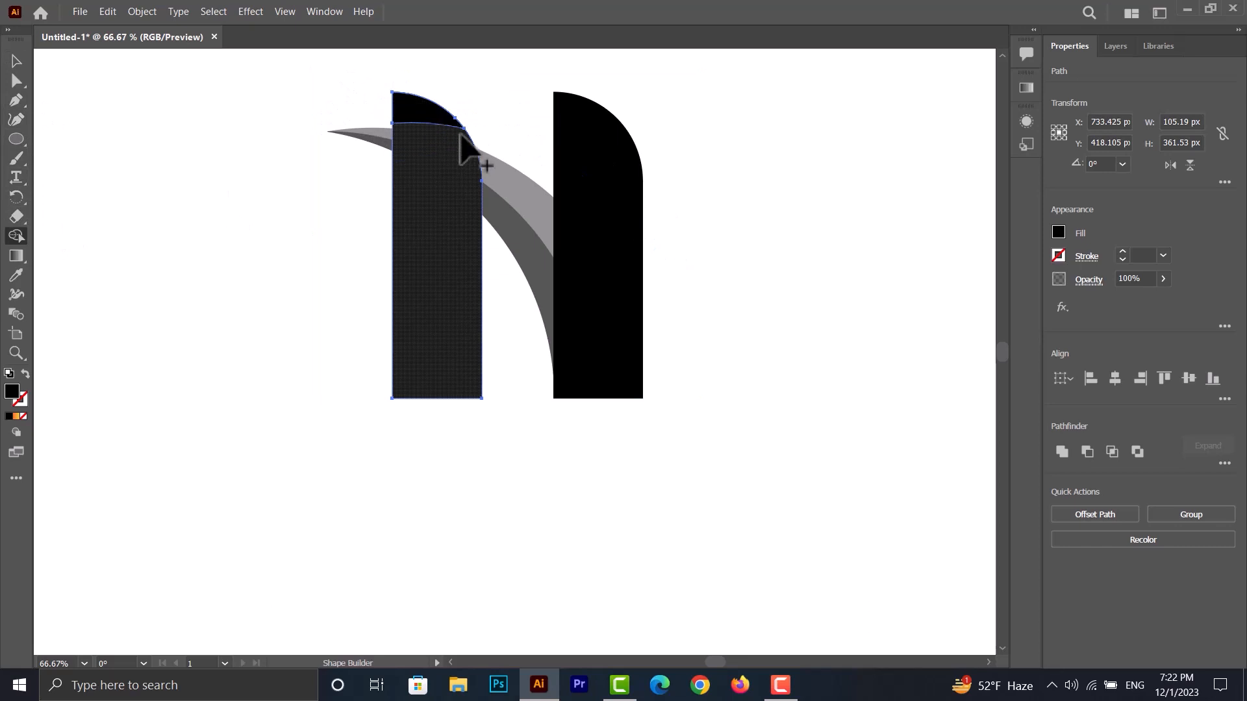
- Delete the middle section of the left bar between its two curved cuts
{"action": "left_click", "coordinate": [16, 60]}
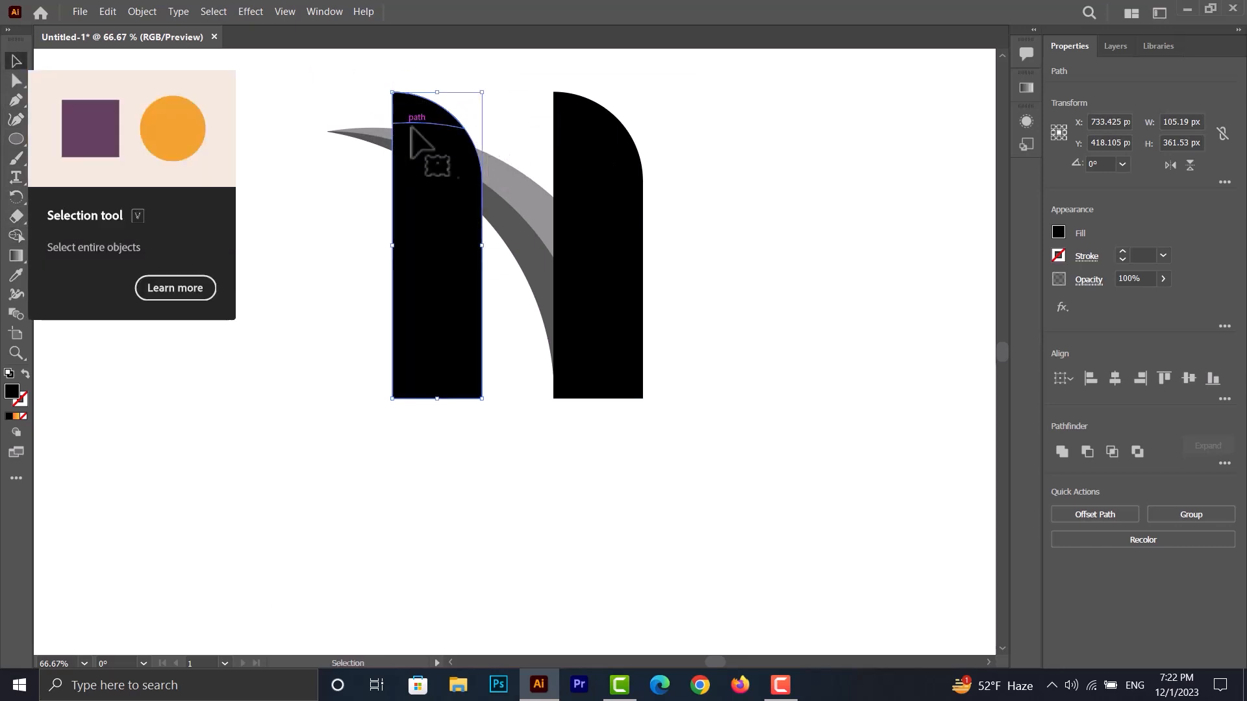
{"action": "left_click", "coordinate": [465, 138]}
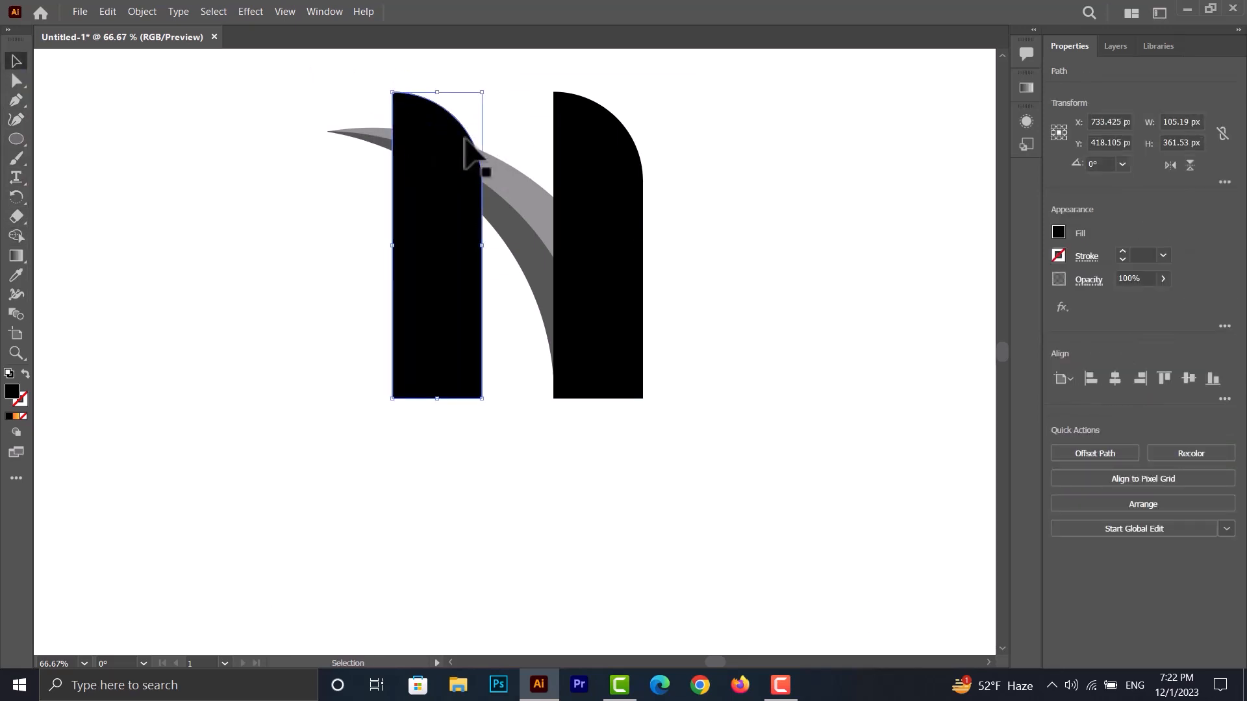
{"action": "key", "text": "Delete"}
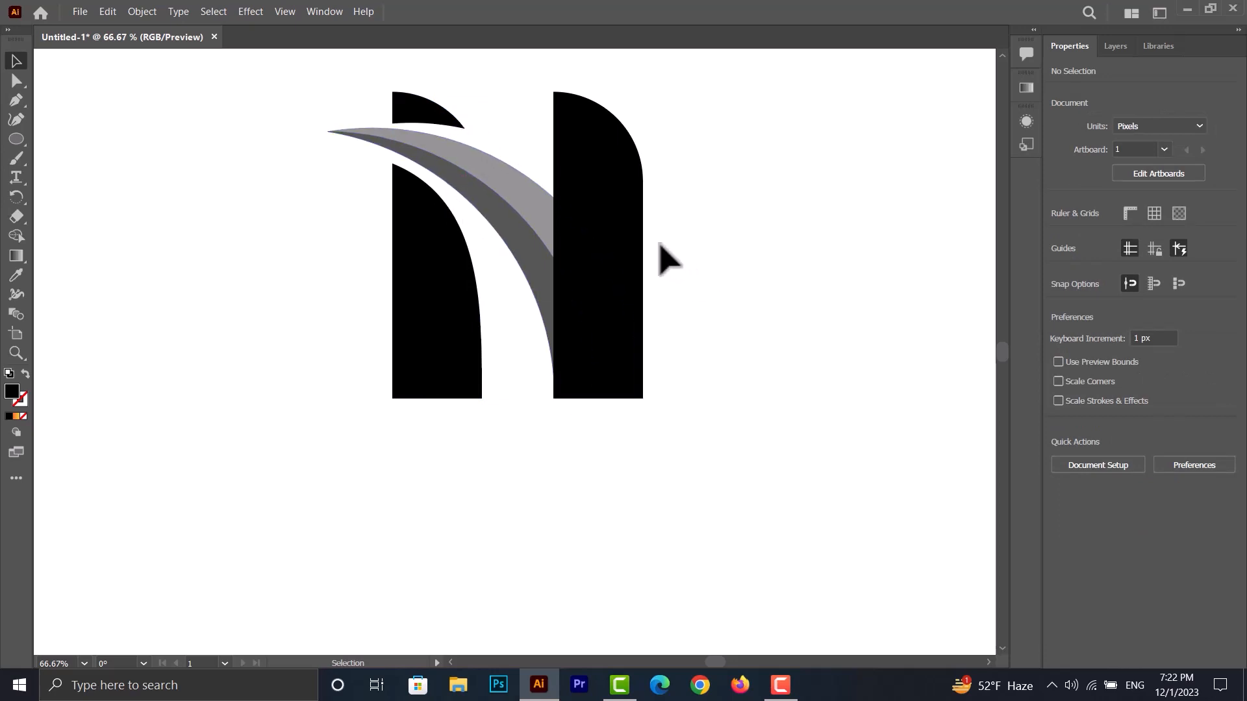
- Set the opacity of both overlapping crescent pieces to 100%
{"action": "left_click", "coordinate": [527, 218]}
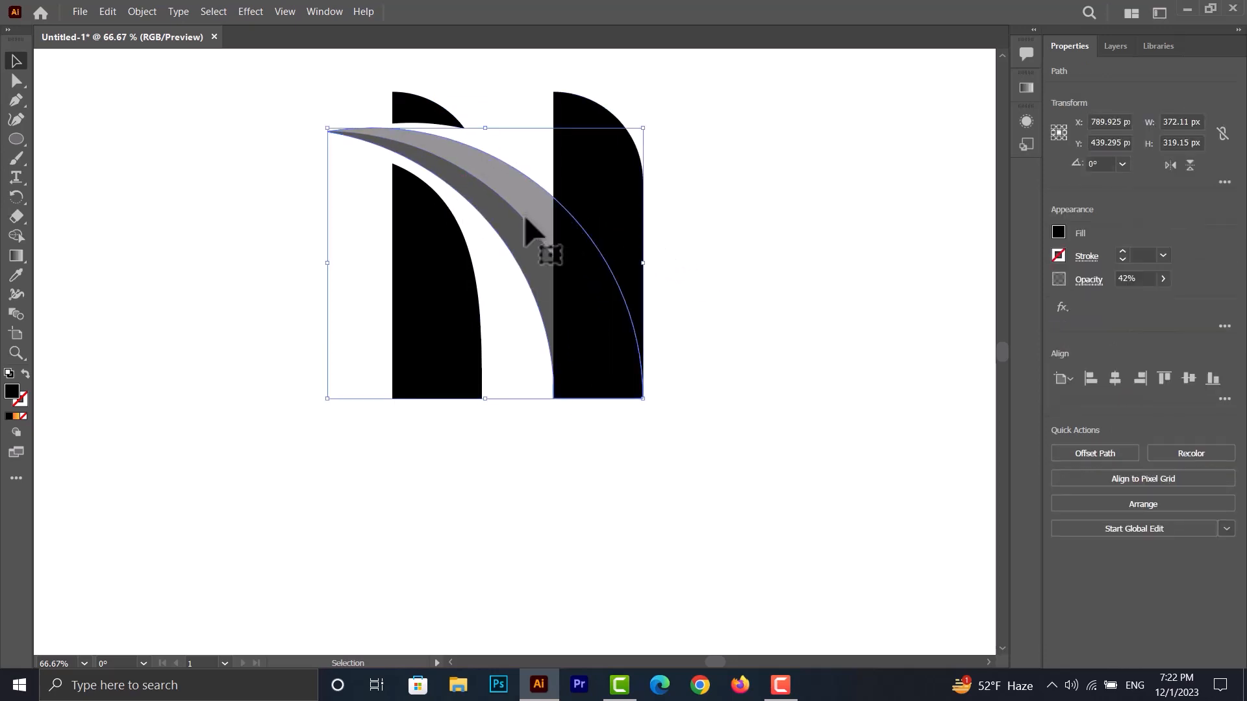
{"action": "left_click", "coordinate": [521, 239], "text": "shift"}
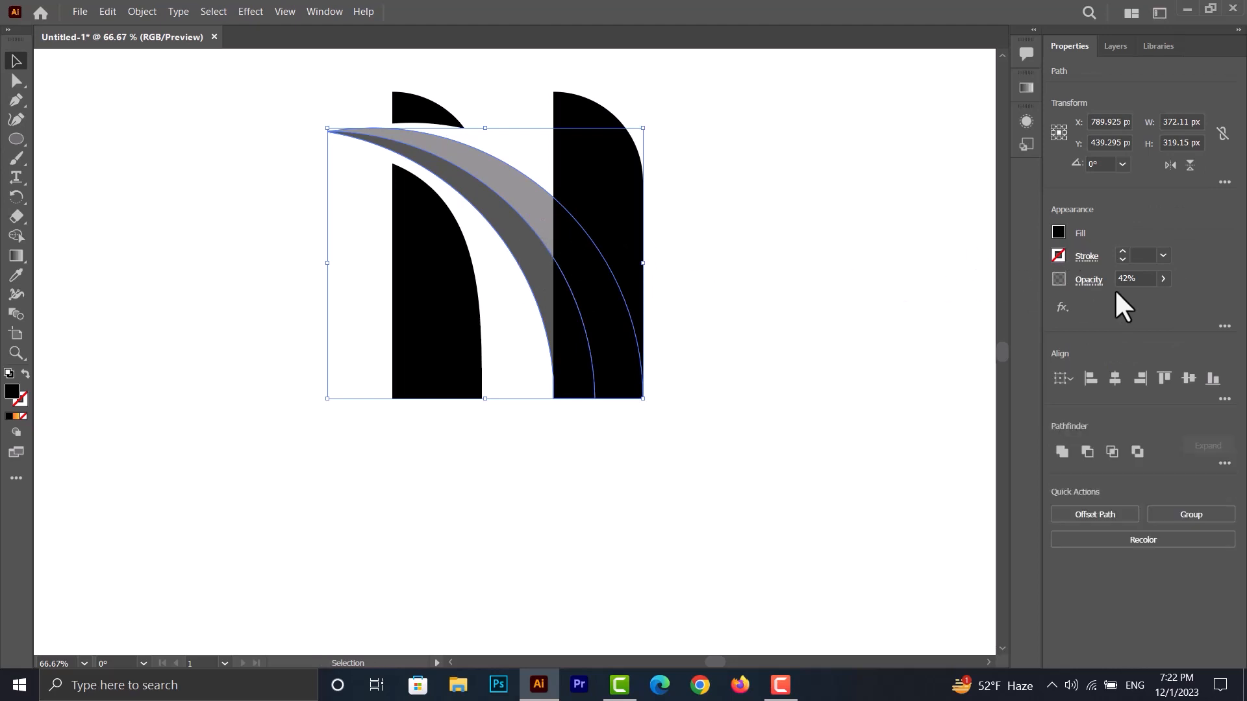
{"action": "left_click_drag", "start_coordinate": [1125, 298], "coordinate": [1165, 297]}
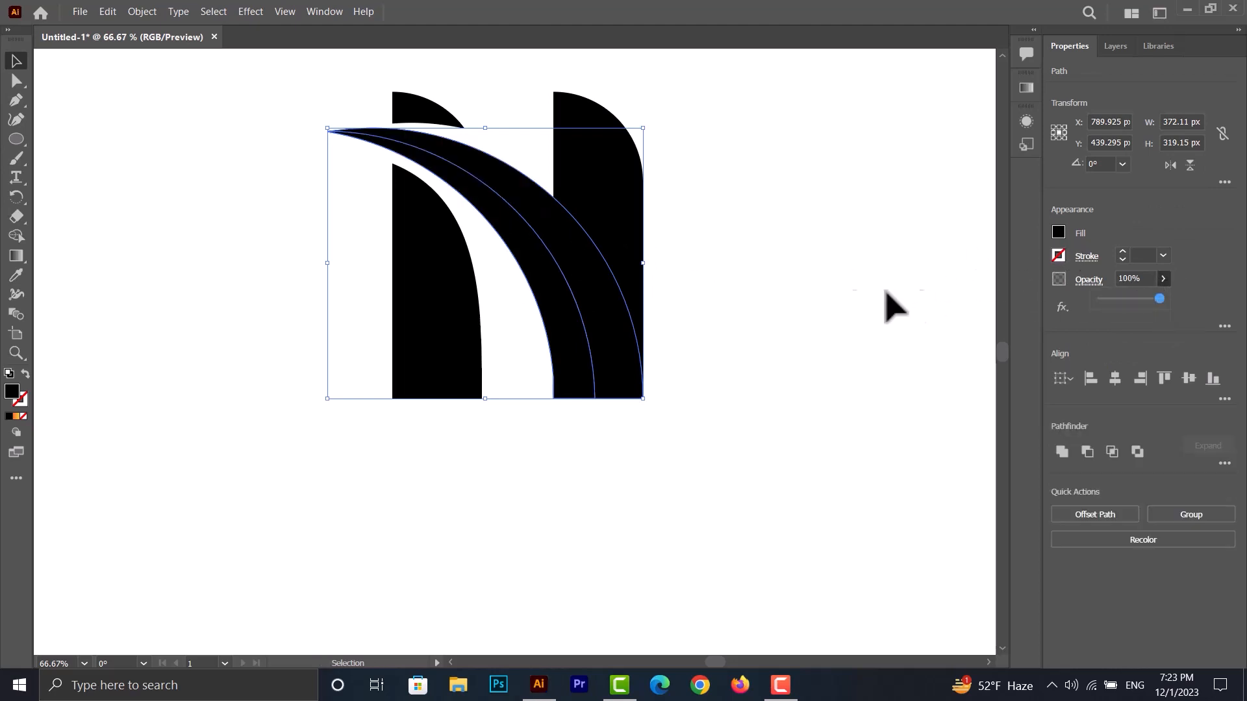
{"action": "left_click", "coordinate": [757, 279]}
- Fill the right bar with the orange-to-yellow linear gradient
{"action": "left_click", "coordinate": [581, 198]}
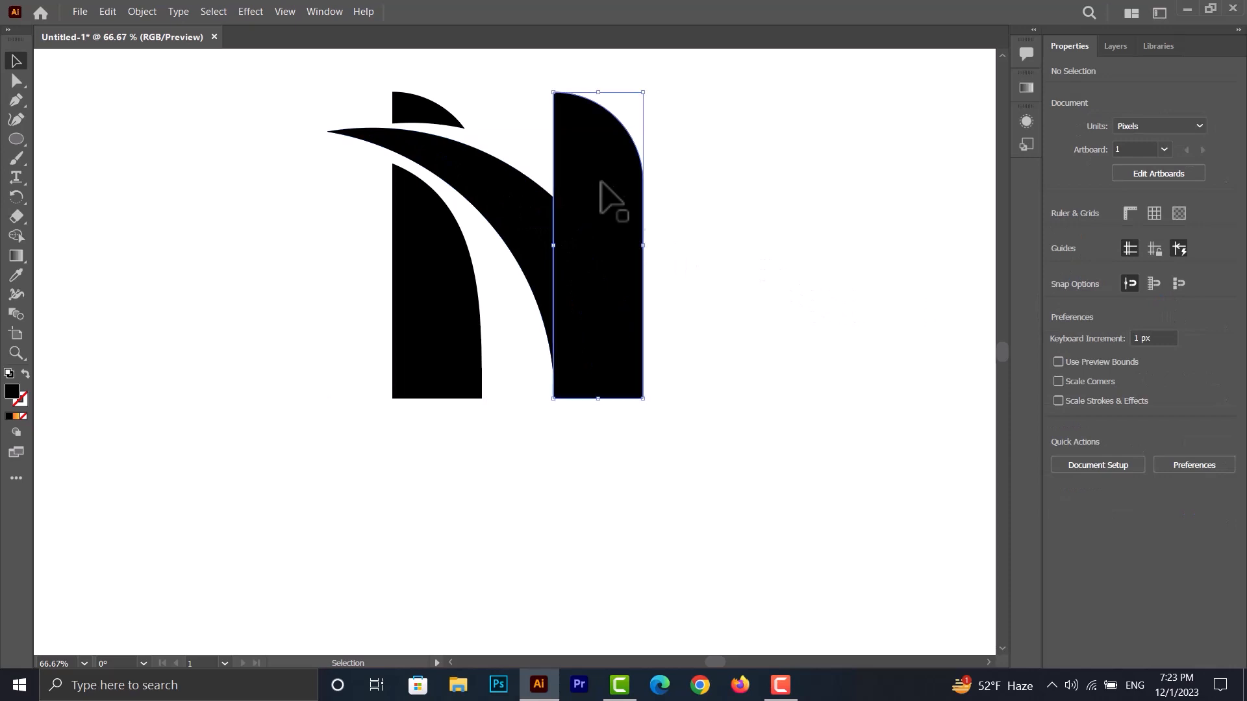
{"action": "left_click", "coordinate": [1025, 88]}
{"action": "left_click", "coordinate": [844, 116]}
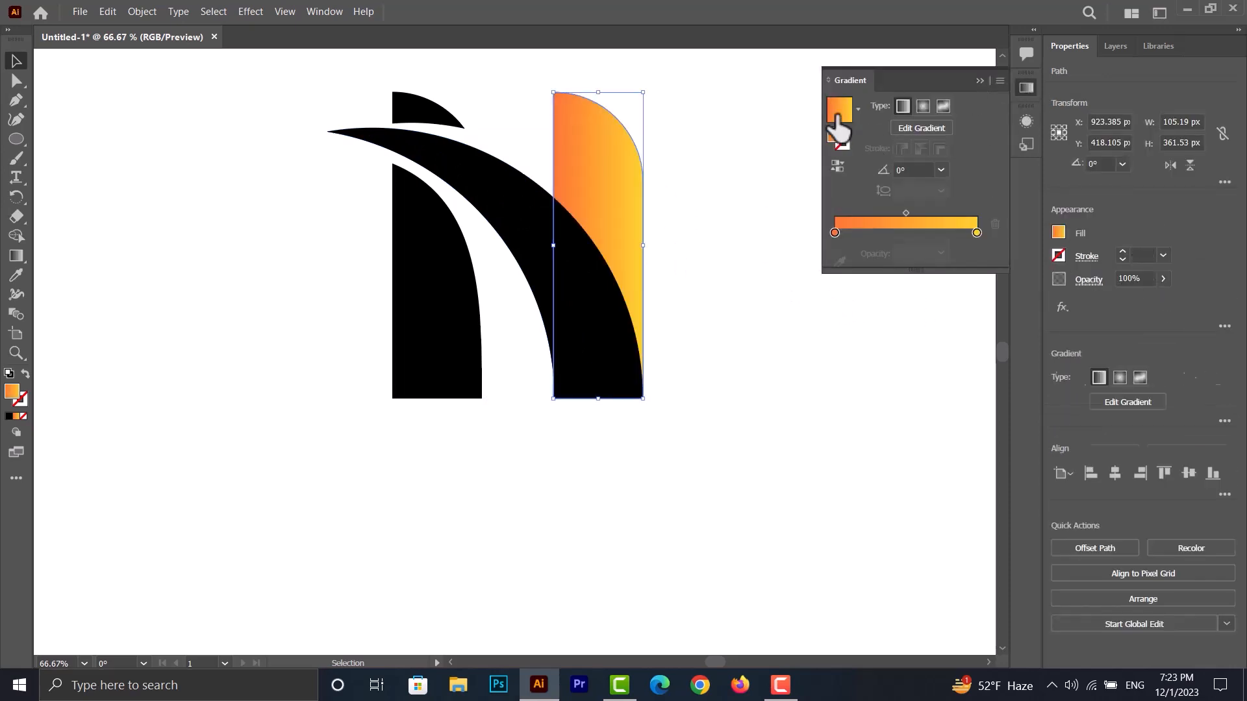
{"action": "left_click", "coordinate": [695, 228]}
- Apply the same orange-to-yellow gradient to the wide crescent and the narrow inner crescent
{"action": "left_click", "coordinate": [569, 215]}
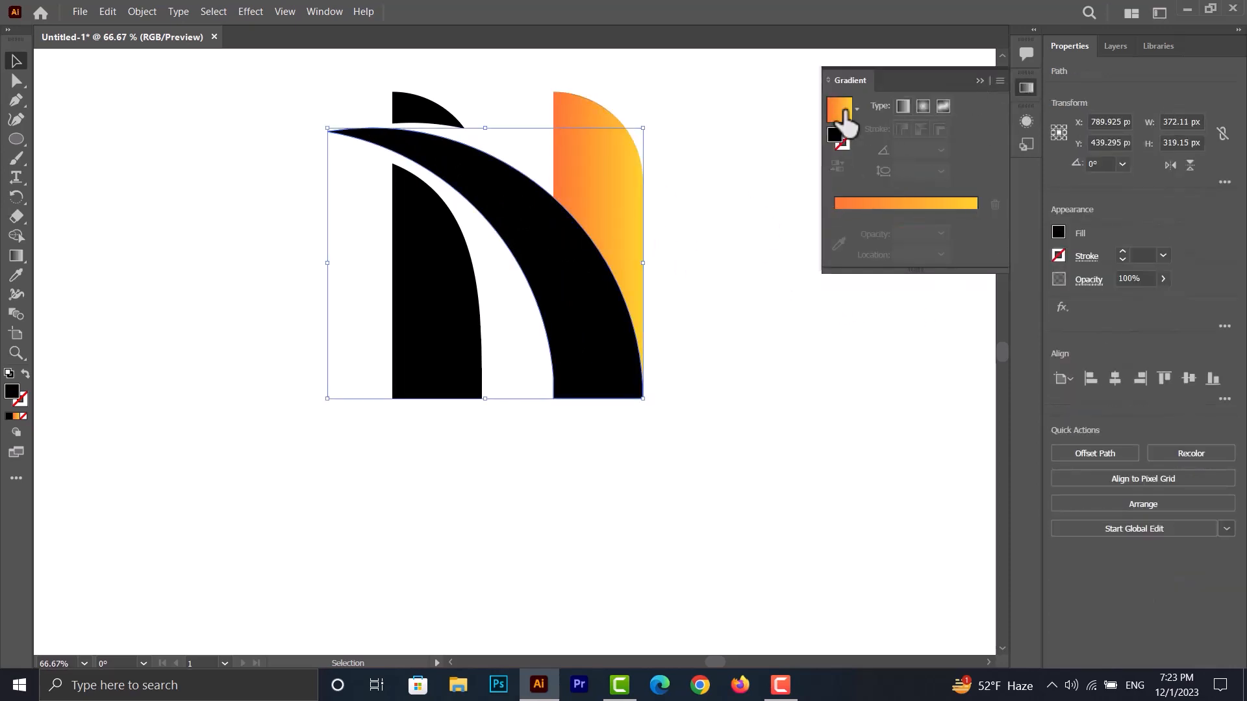
{"action": "left_click", "coordinate": [841, 117]}
{"action": "left_click", "coordinate": [718, 289]}
{"action": "left_click", "coordinate": [571, 325]}
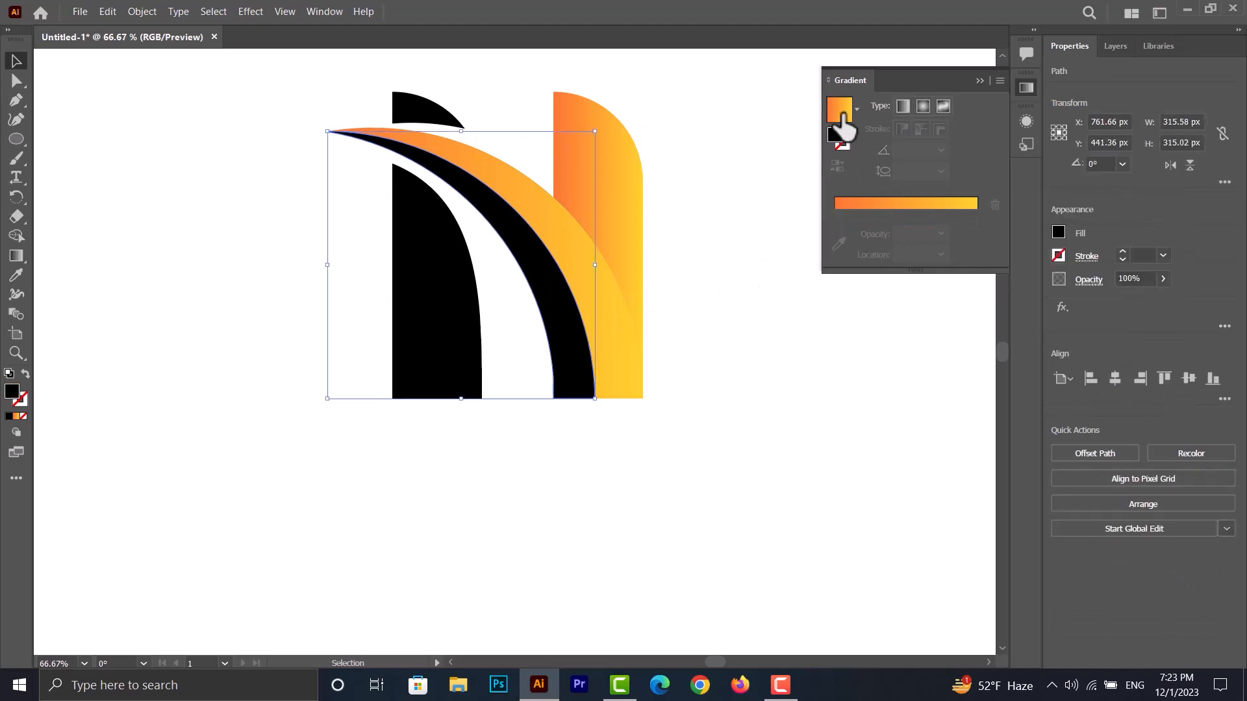
{"action": "left_click", "coordinate": [839, 116]}
- Fill the lower and upper pieces of the left bar with the orange-to-yellow gradient
{"action": "left_click", "coordinate": [446, 320]}
{"action": "left_click", "coordinate": [446, 118]}
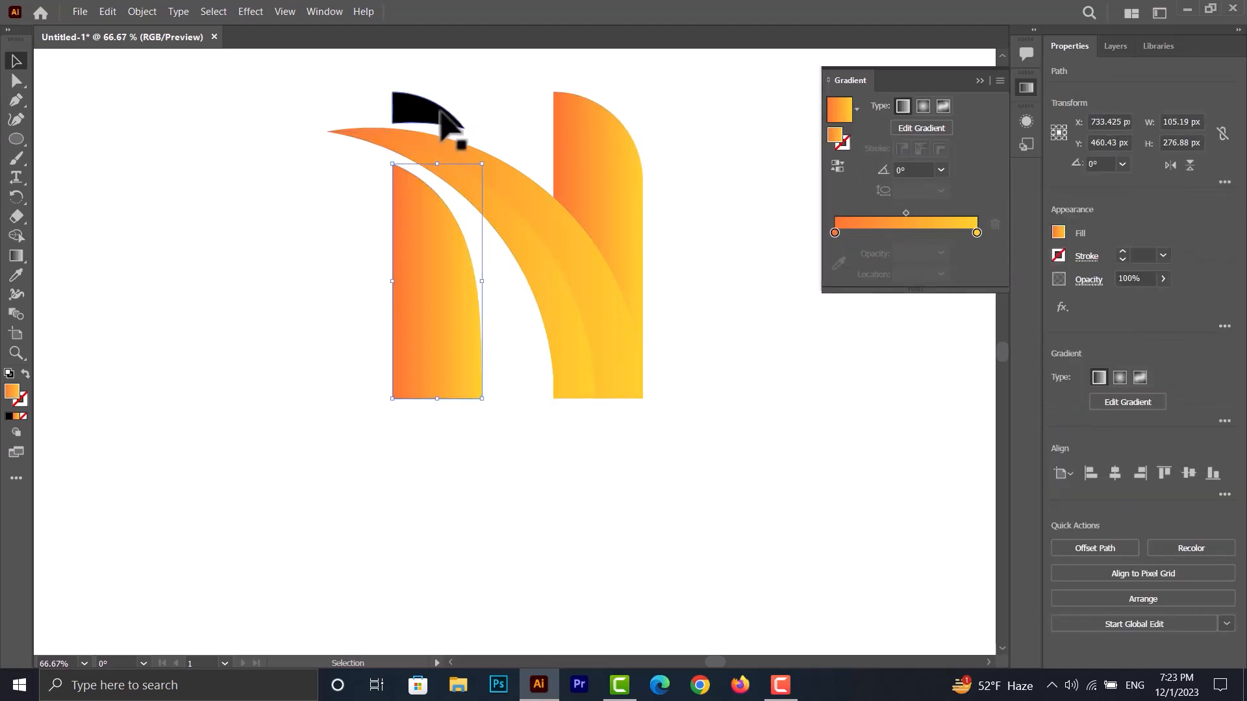
{"action": "left_click", "coordinate": [838, 115]}
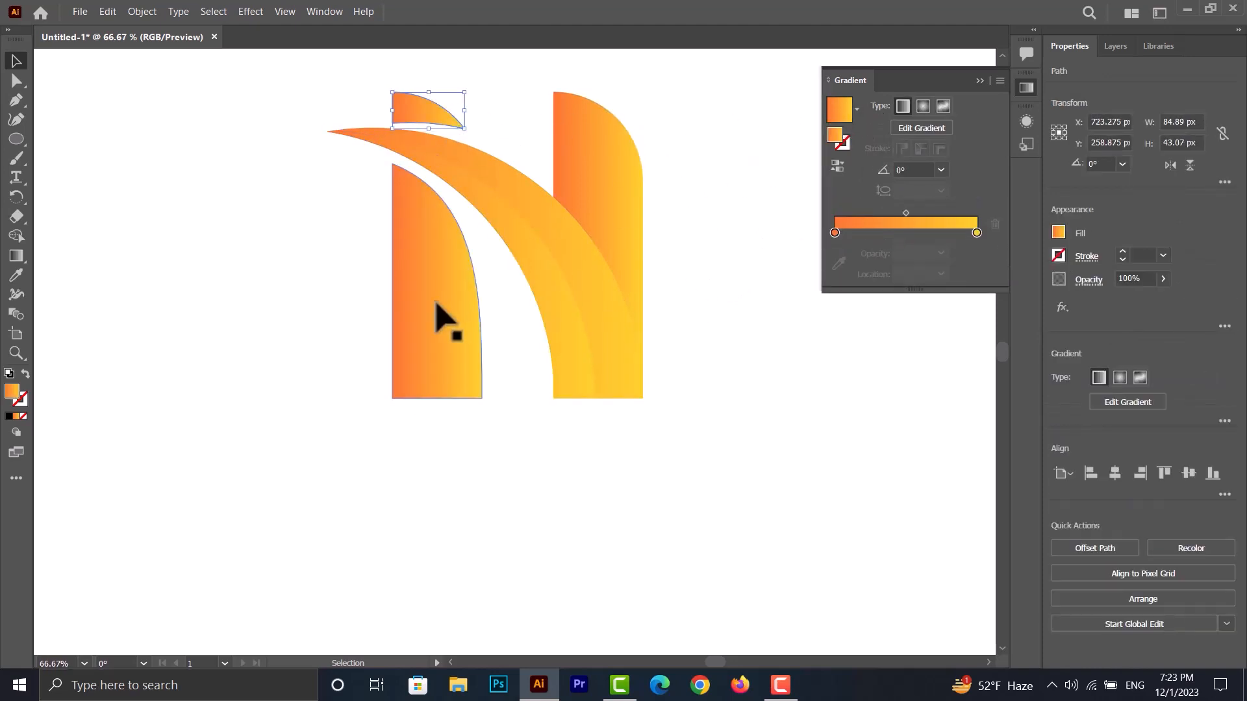
- Group the two left bar pieces and redirect their shared gradient to about 101°, with orange at the bottom and yellow at the top
{"action": "left_click", "coordinate": [417, 286], "text": "shift"}
{"action": "right_click", "coordinate": [419, 260]}
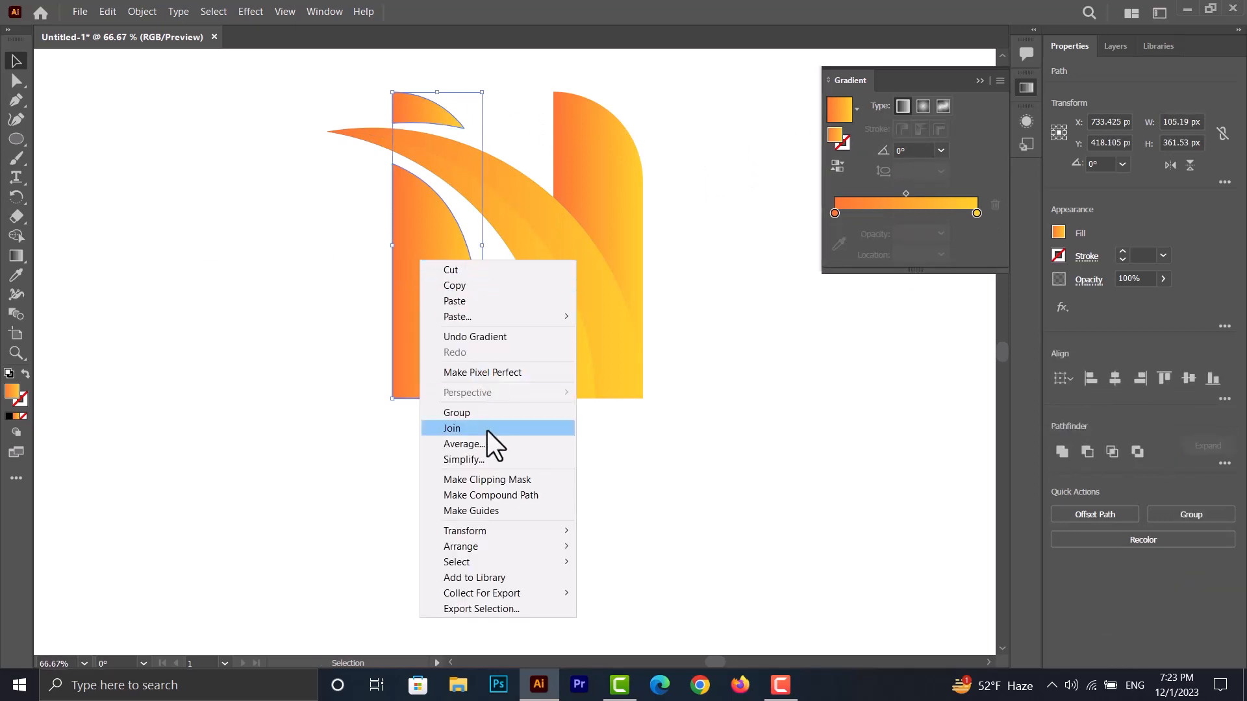
{"action": "left_click", "coordinate": [463, 406]}
{"action": "left_click", "coordinate": [16, 255]}
{"action": "left_click_drag", "start_coordinate": [366, 101], "coordinate": [390, 118]}
{"action": "left_click", "coordinate": [16, 60]}
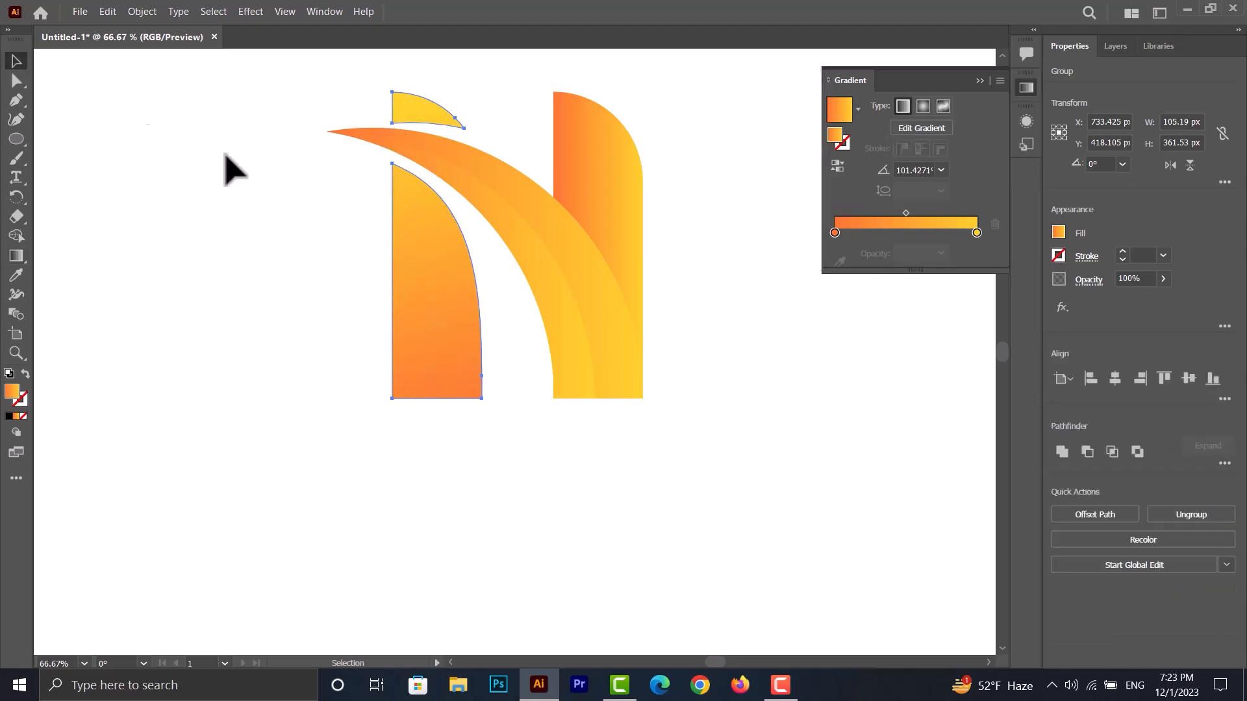
- Redirect the narrow inner crescent's gradient diagonally, from orange at its base to yellow near its upper-left tip
{"action": "left_click", "coordinate": [487, 217]}
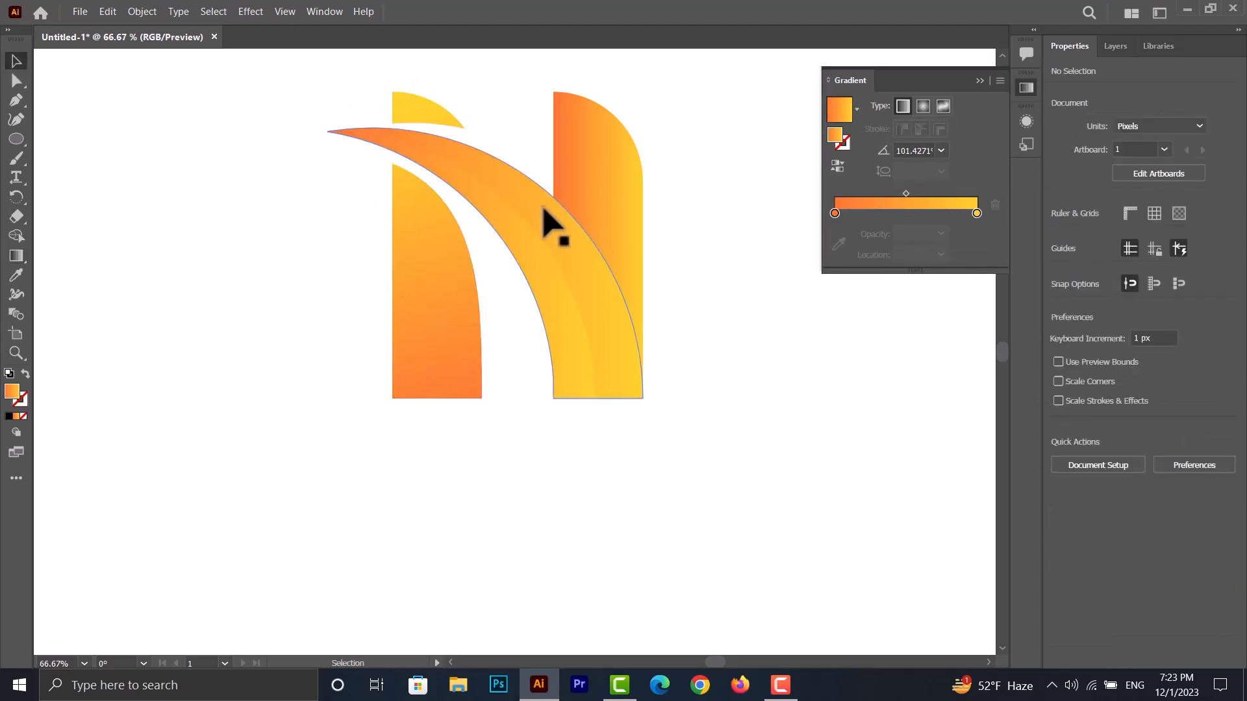
{"action": "left_click", "coordinate": [529, 268]}
{"action": "left_click", "coordinate": [17, 255]}
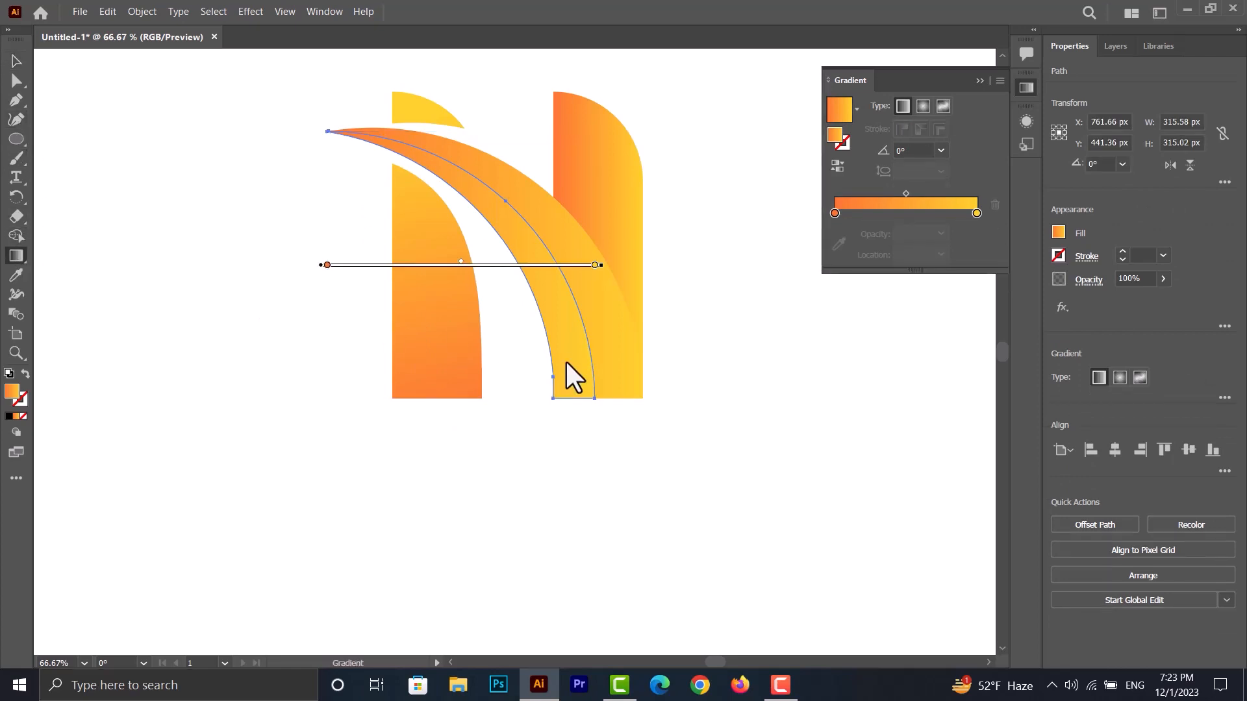
{"action": "mouse_move", "coordinate": [583, 398]}
{"action": "left_mouse_down"}
{"action": "mouse_move", "coordinate": [353, 137]}
{"action": "mouse_move", "coordinate": [389, 142]}
{"action": "left_mouse_up"}
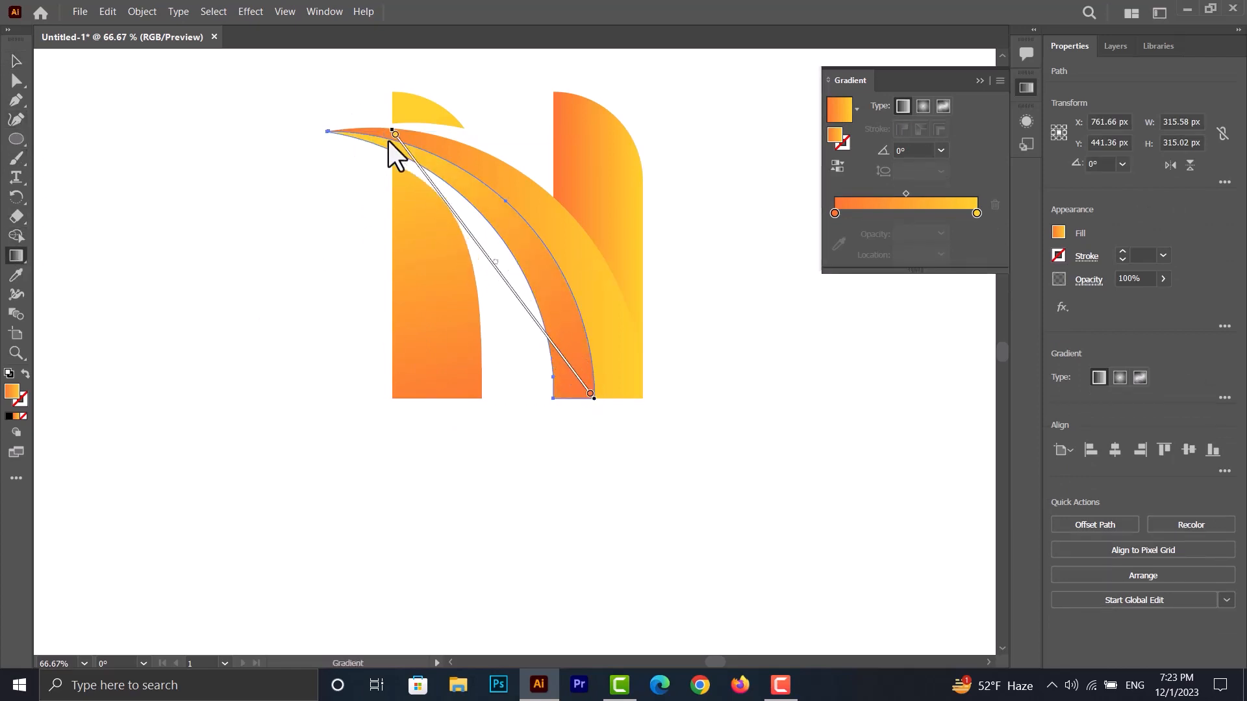
- Redirect the wide crescent's gradient to about 119°, from orange at its base to yellow toward its upper-left tip
{"action": "left_click", "coordinate": [16, 61]}
{"action": "left_click", "coordinate": [584, 270]}
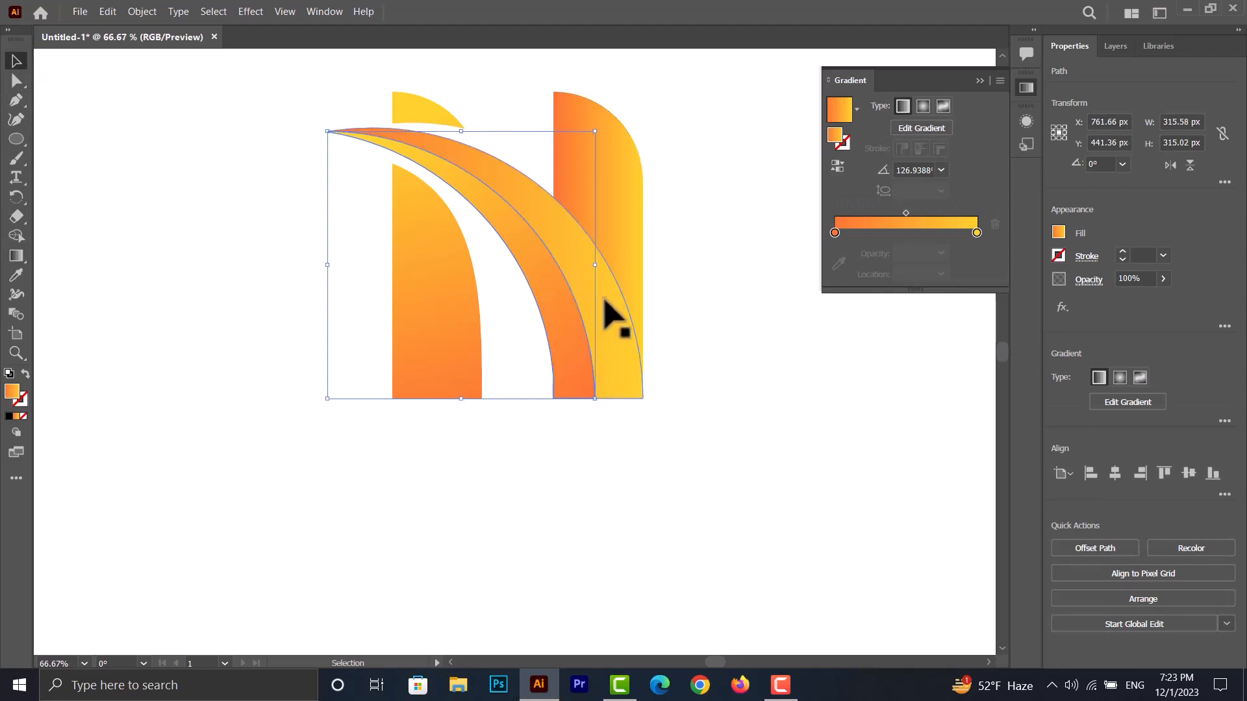
{"action": "left_click", "coordinate": [19, 256]}
{"action": "left_click_drag", "start_coordinate": [482, 178], "coordinate": [465, 112]}
{"action": "left_click_drag", "start_coordinate": [619, 394], "coordinate": [499, 182]}
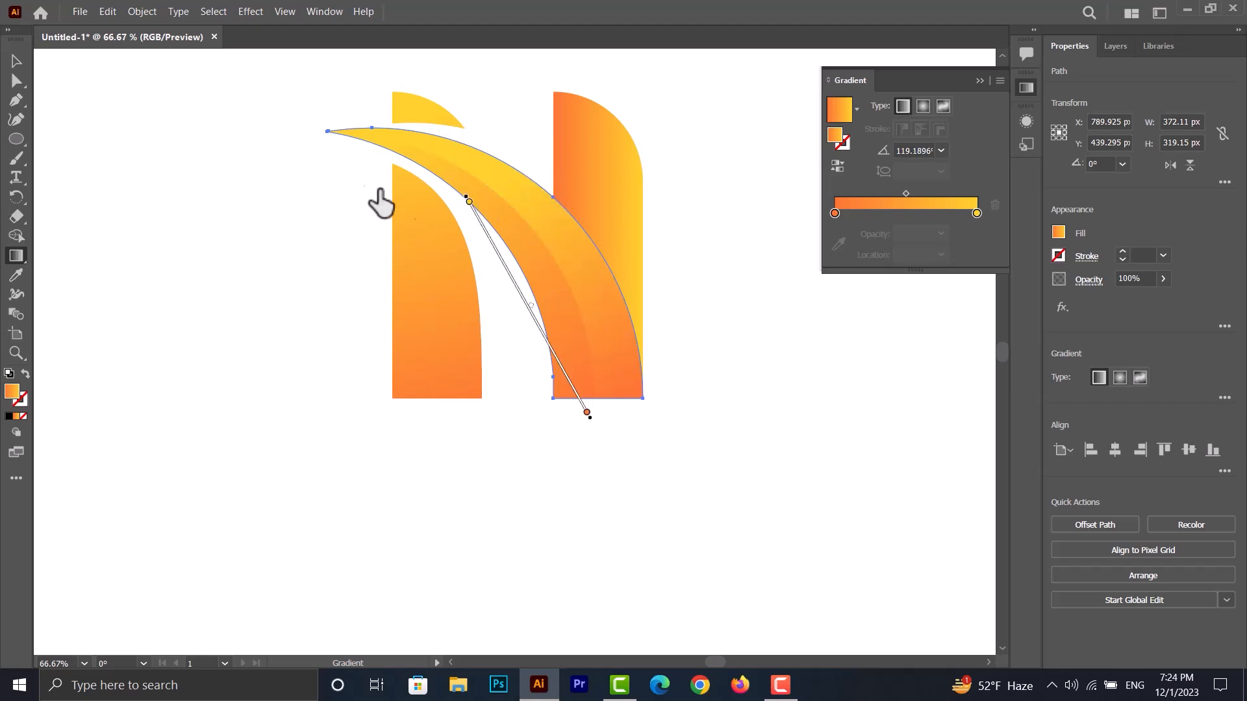
- Redirect the right bar's gradient to about 101°, from orange at its base to yellow at its top
{"action": "left_click", "coordinate": [17, 61]}
{"action": "left_click", "coordinate": [515, 495]}
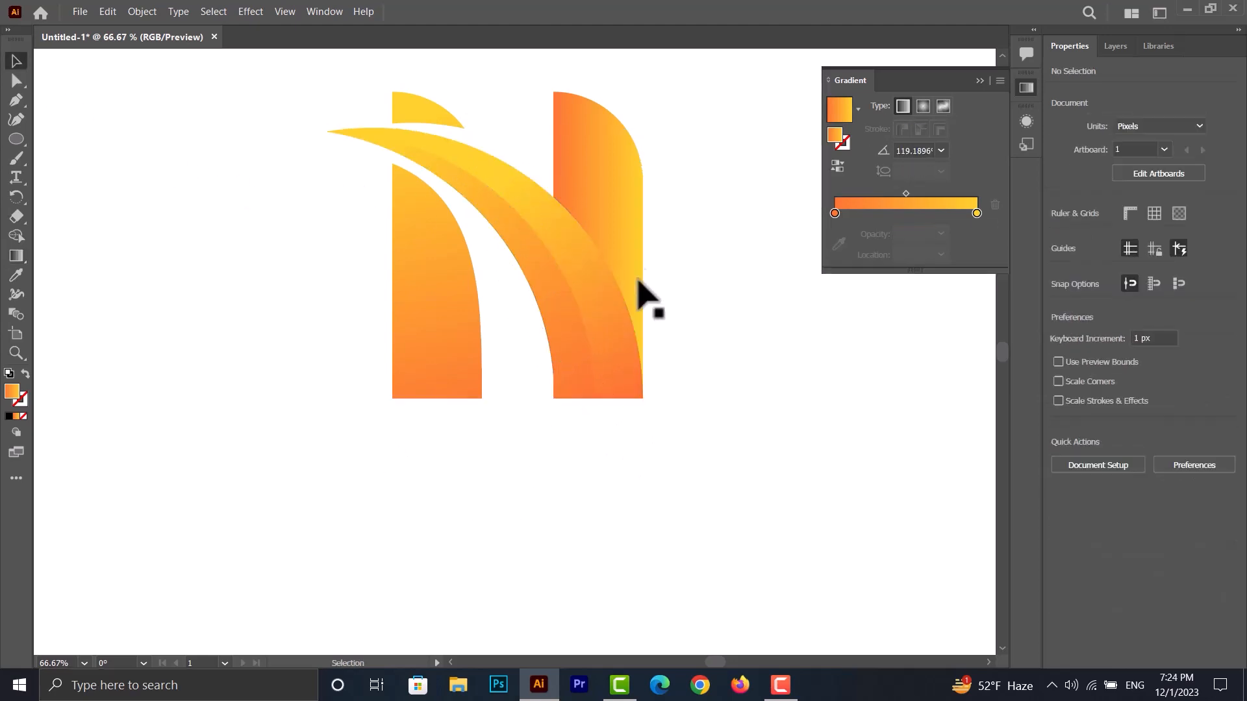
{"action": "left_click", "coordinate": [633, 206]}
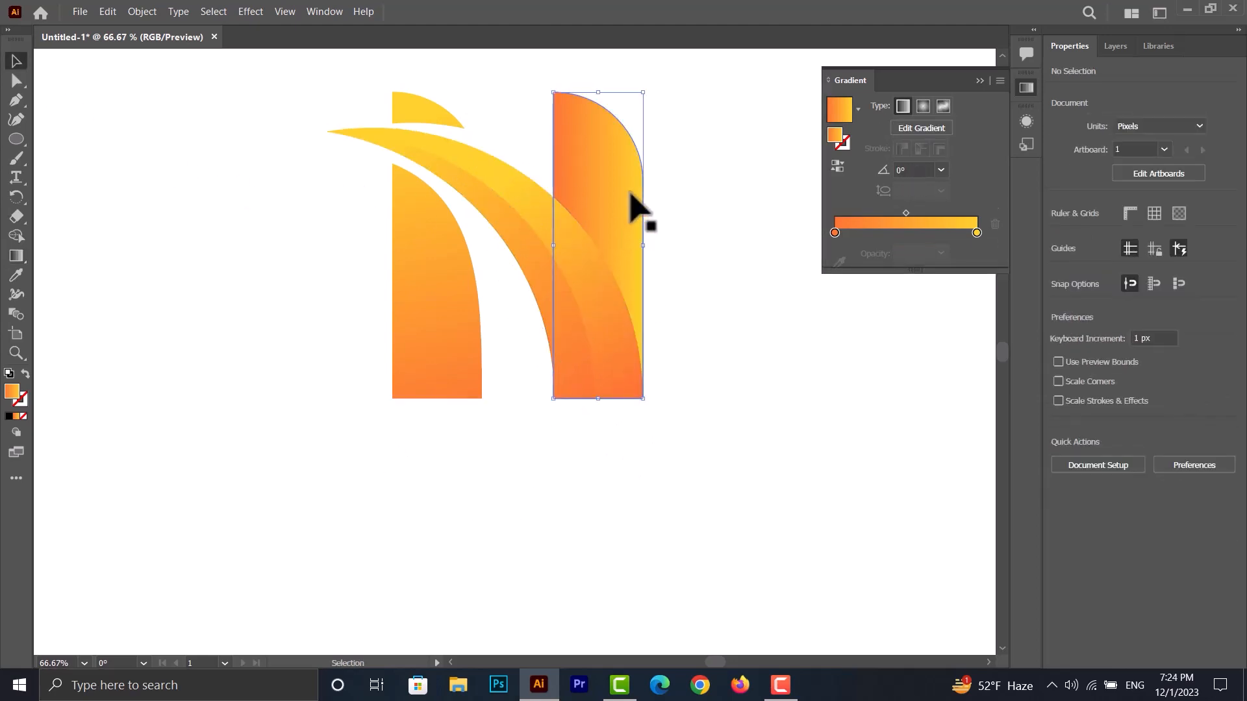
{"action": "left_click", "coordinate": [16, 255]}
{"action": "left_click_drag", "start_coordinate": [627, 415], "coordinate": [561, 91]}
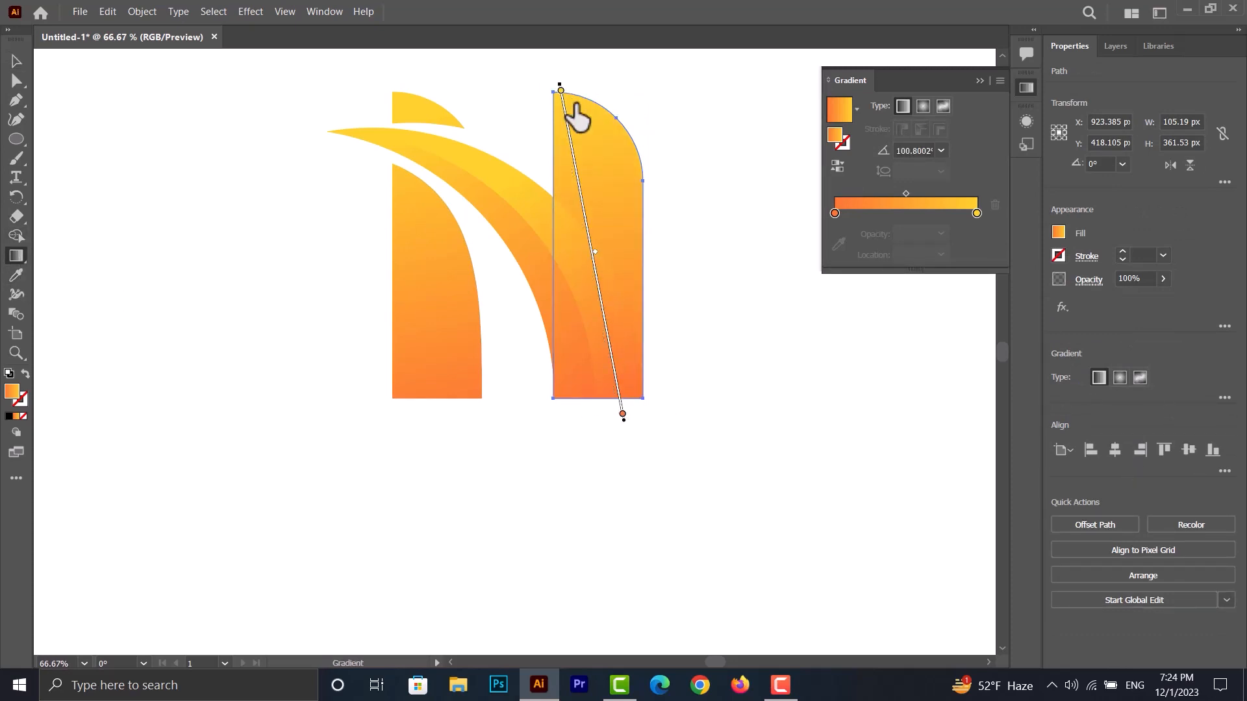
{"action": "left_click", "coordinate": [16, 60]}
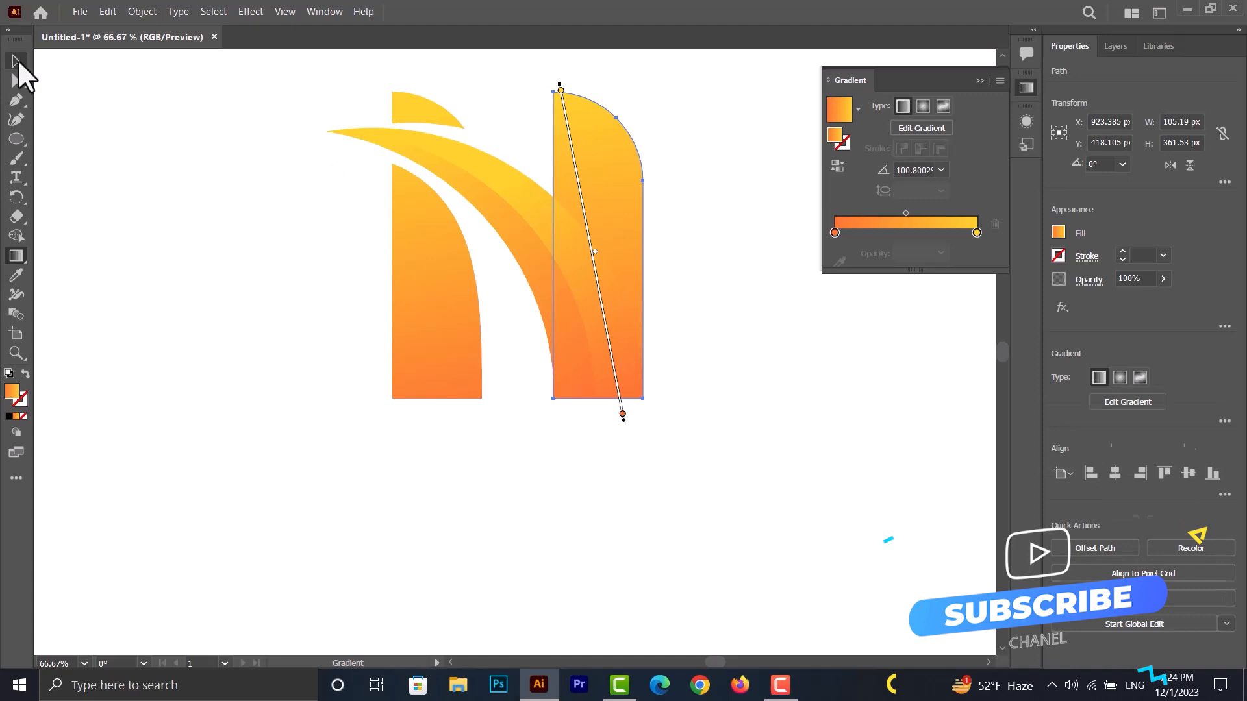
{"action": "left_click", "coordinate": [216, 184]}
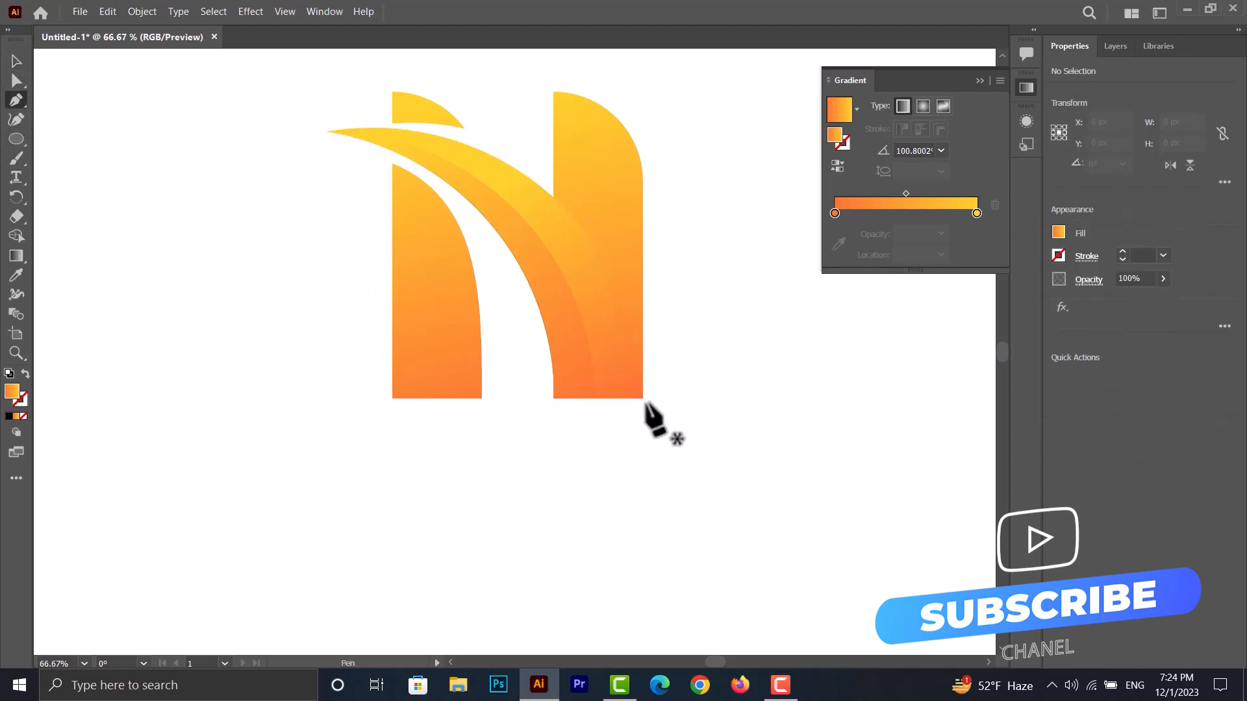
- Draw a closed curved shape with the Pen tool over the wide crescent's lower outer edge, overlapping the right bar and extending below its base
{"action": "left_click_drag", "start_coordinate": [643, 403], "coordinate": [643, 351]}
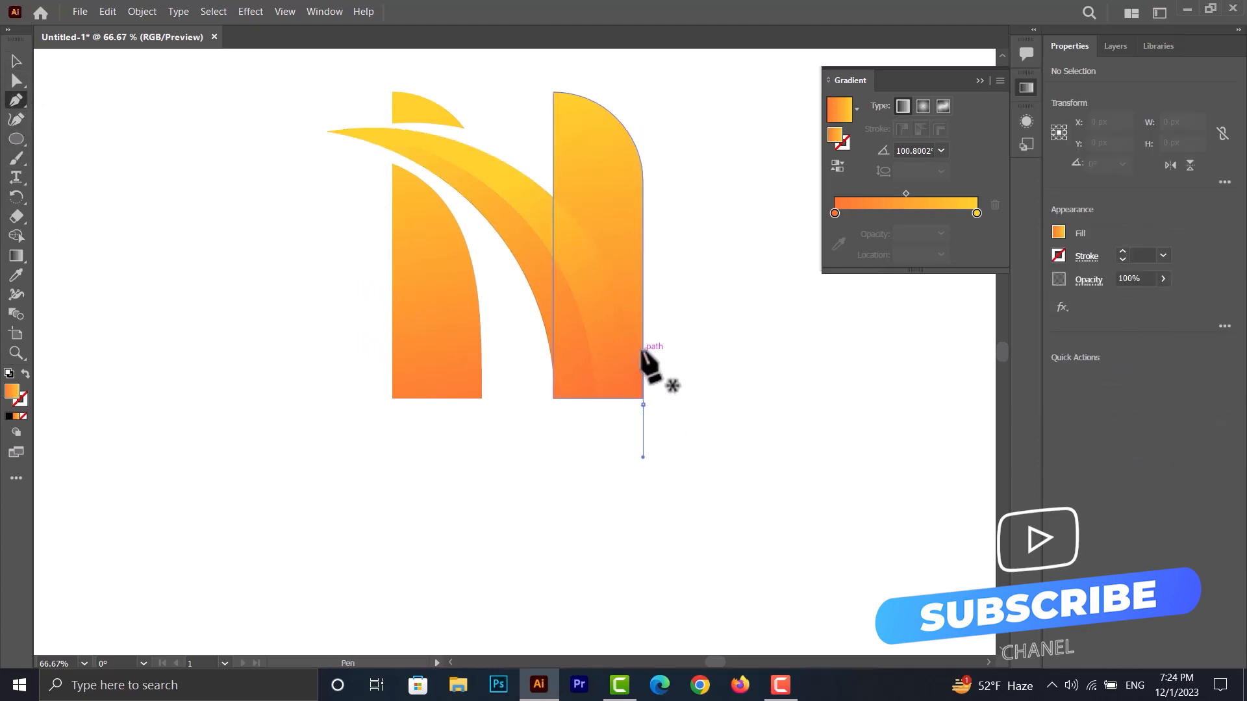
{"action": "left_click_drag", "start_coordinate": [548, 164], "coordinate": [488, 137]}
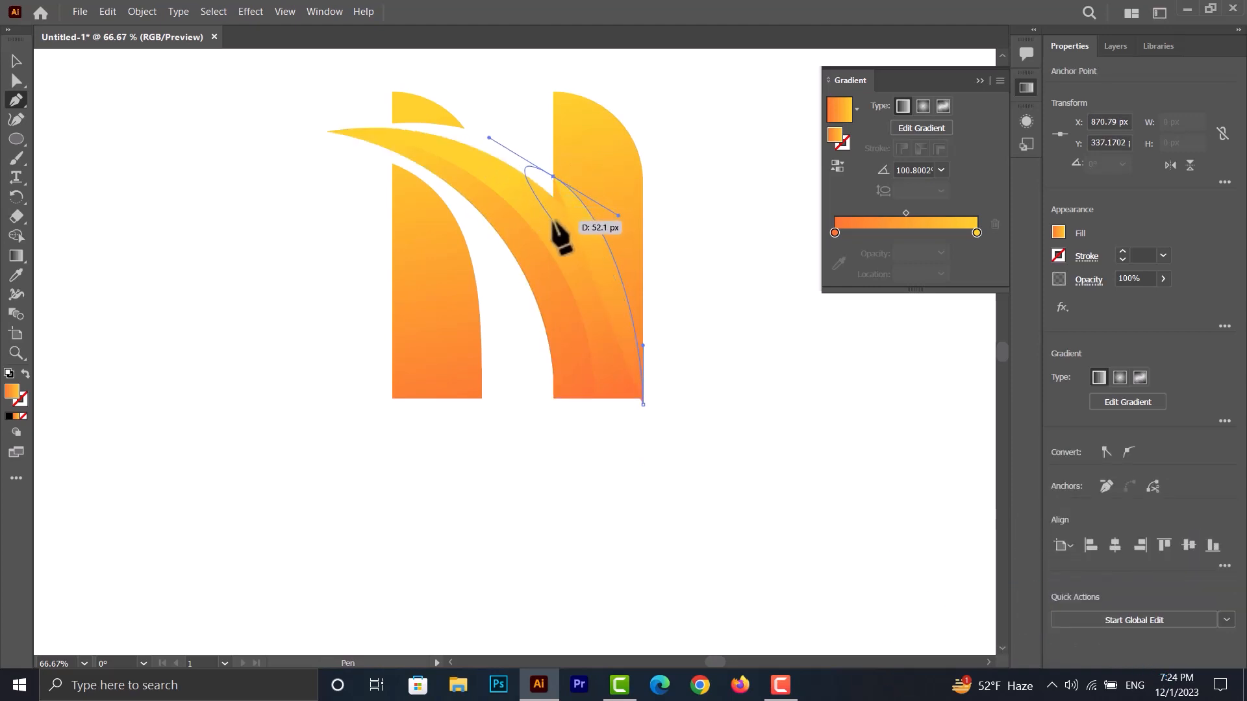
{"action": "left_click_drag", "start_coordinate": [576, 274], "coordinate": [583, 289]}
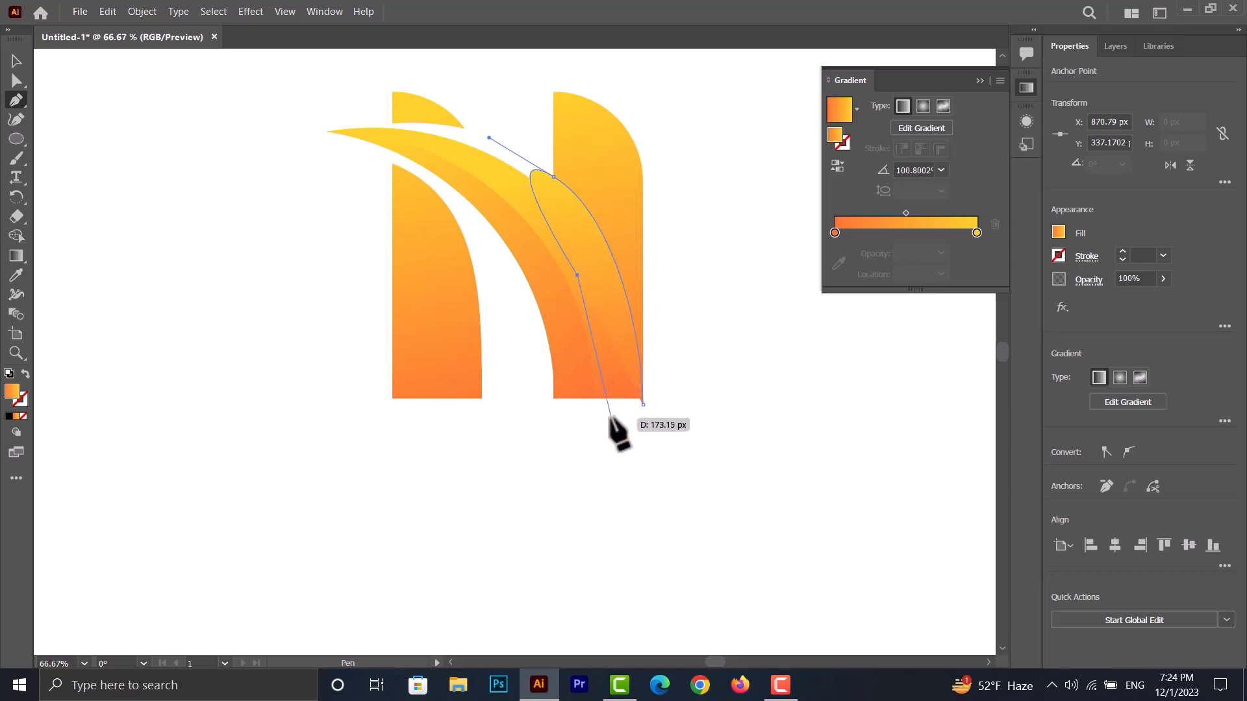
{"action": "left_click", "coordinate": [611, 417]}
{"action": "left_click", "coordinate": [642, 404]}
{"action": "left_click", "coordinate": [16, 61]}
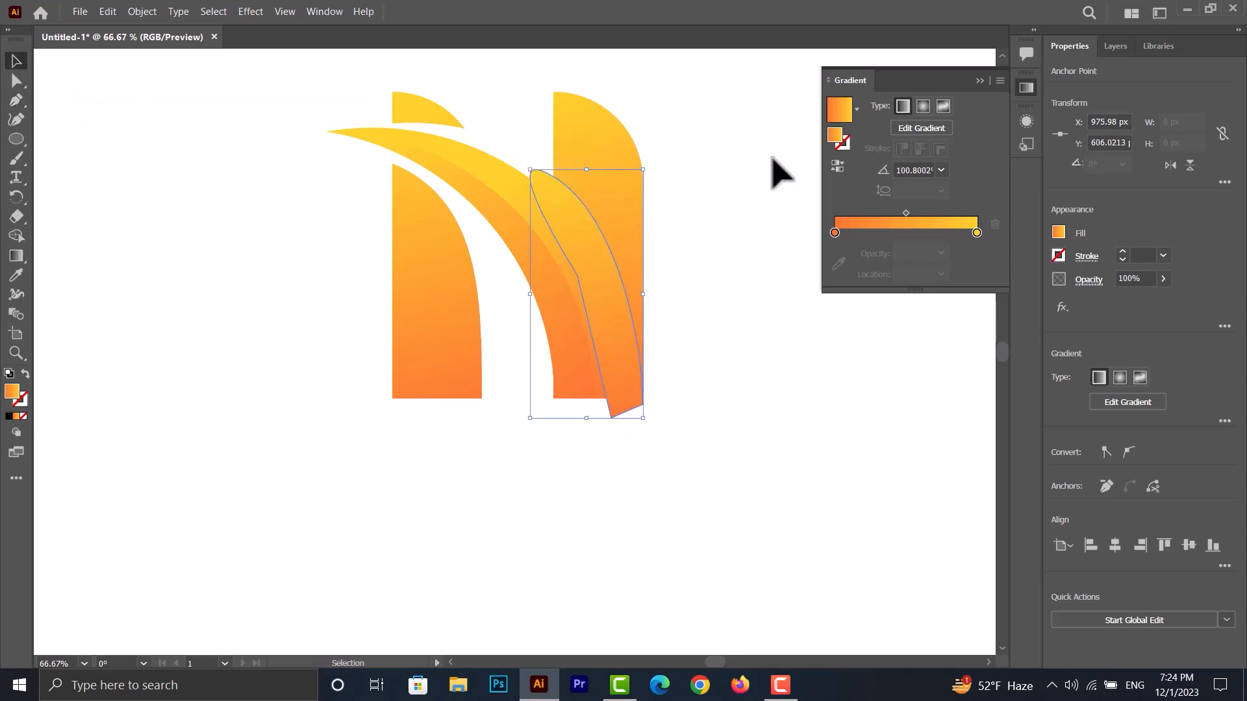
{"action": "key", "text": "ctrl+a"}
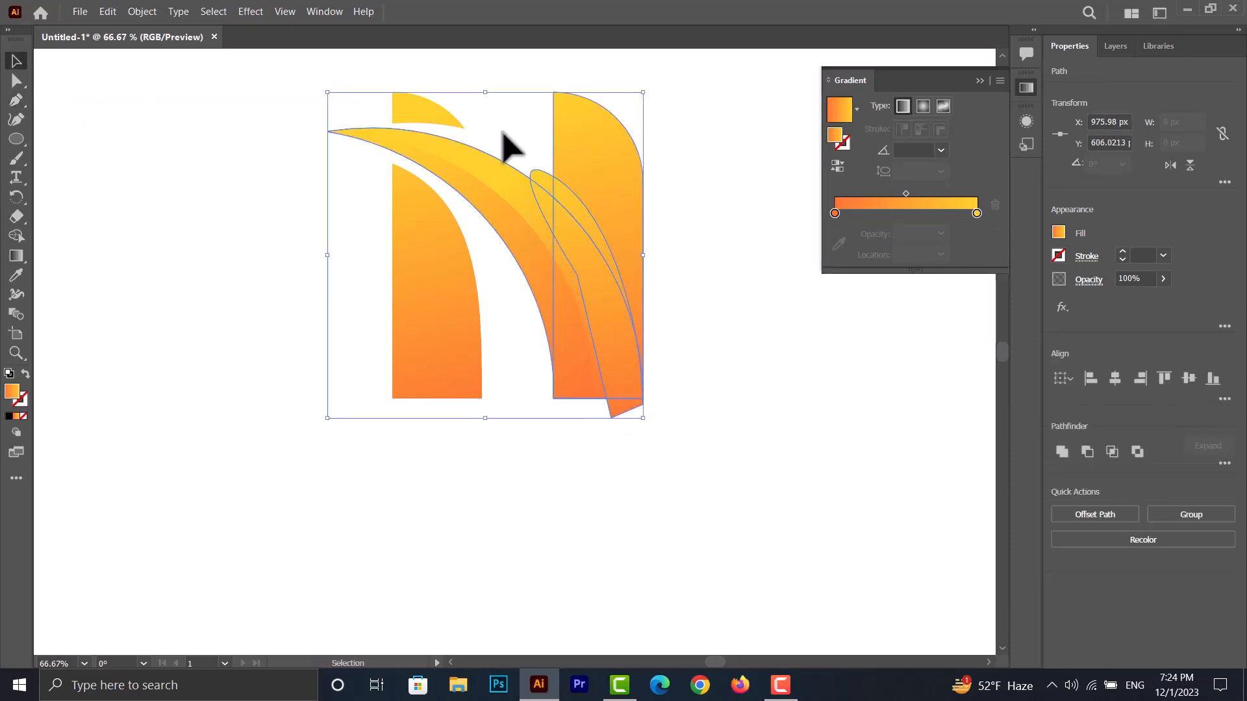
{"action": "left_click", "coordinate": [734, 208]}
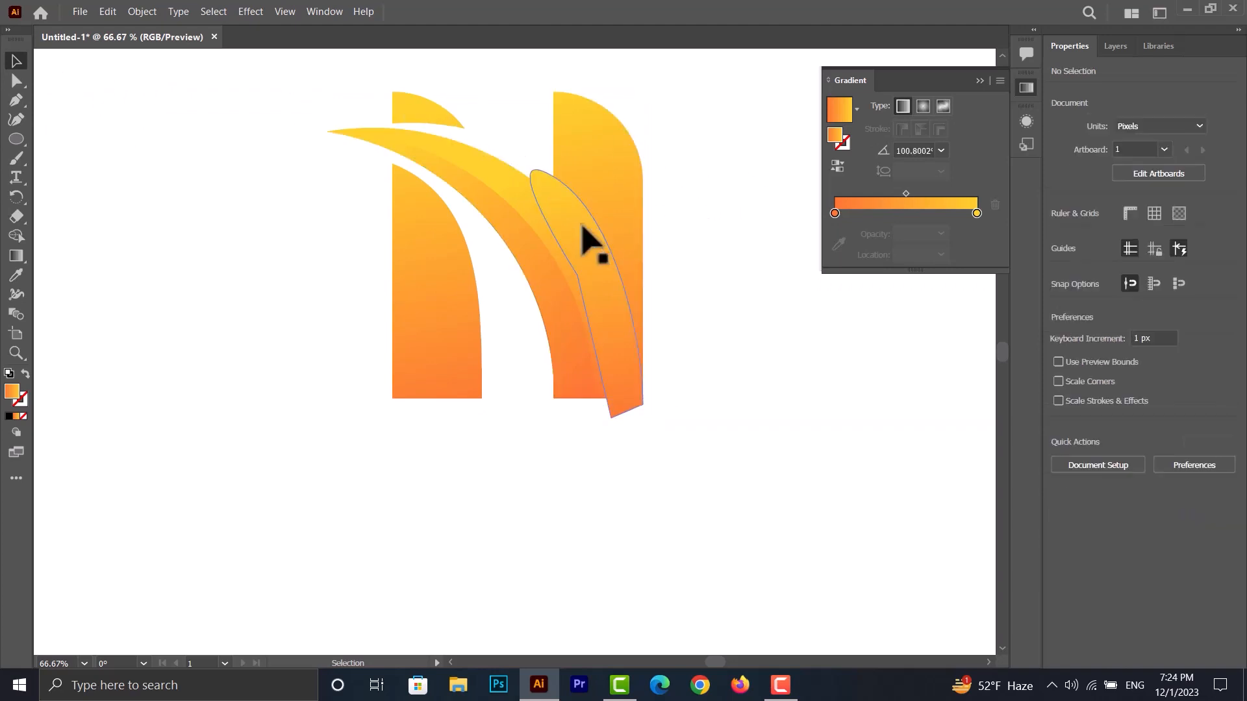
{"action": "left_click", "coordinate": [501, 194]}
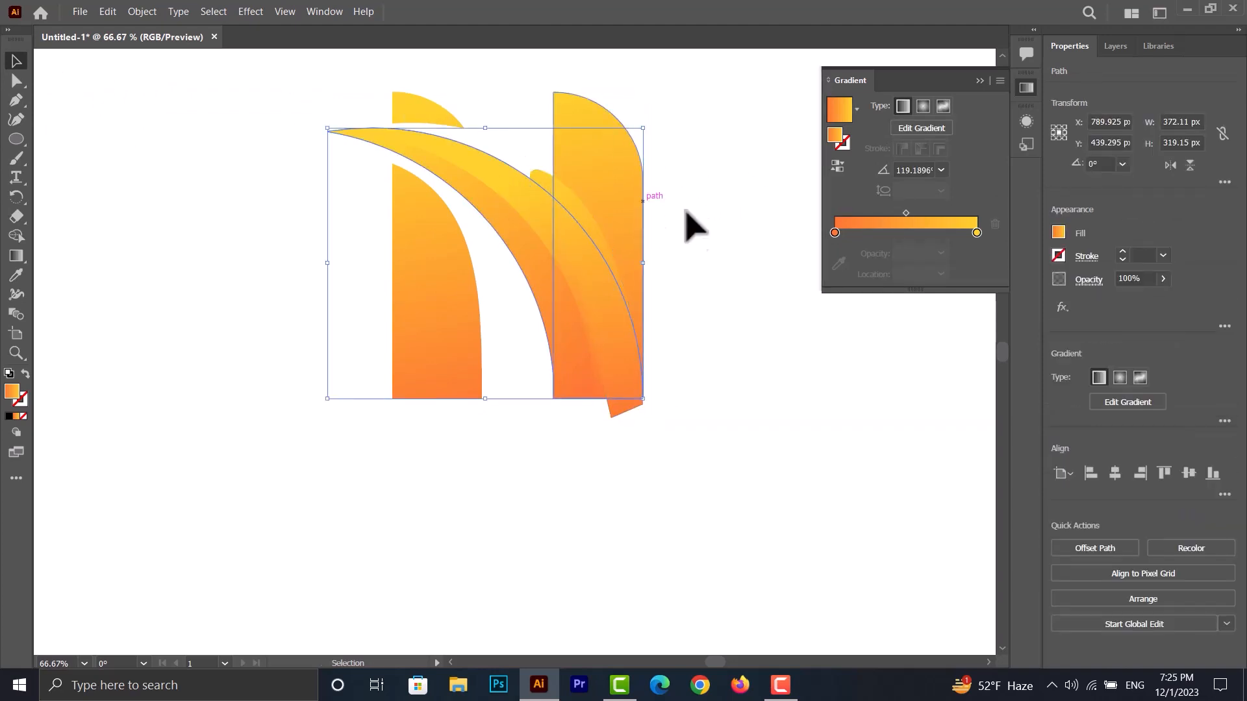
{"action": "left_click", "coordinate": [704, 269]}
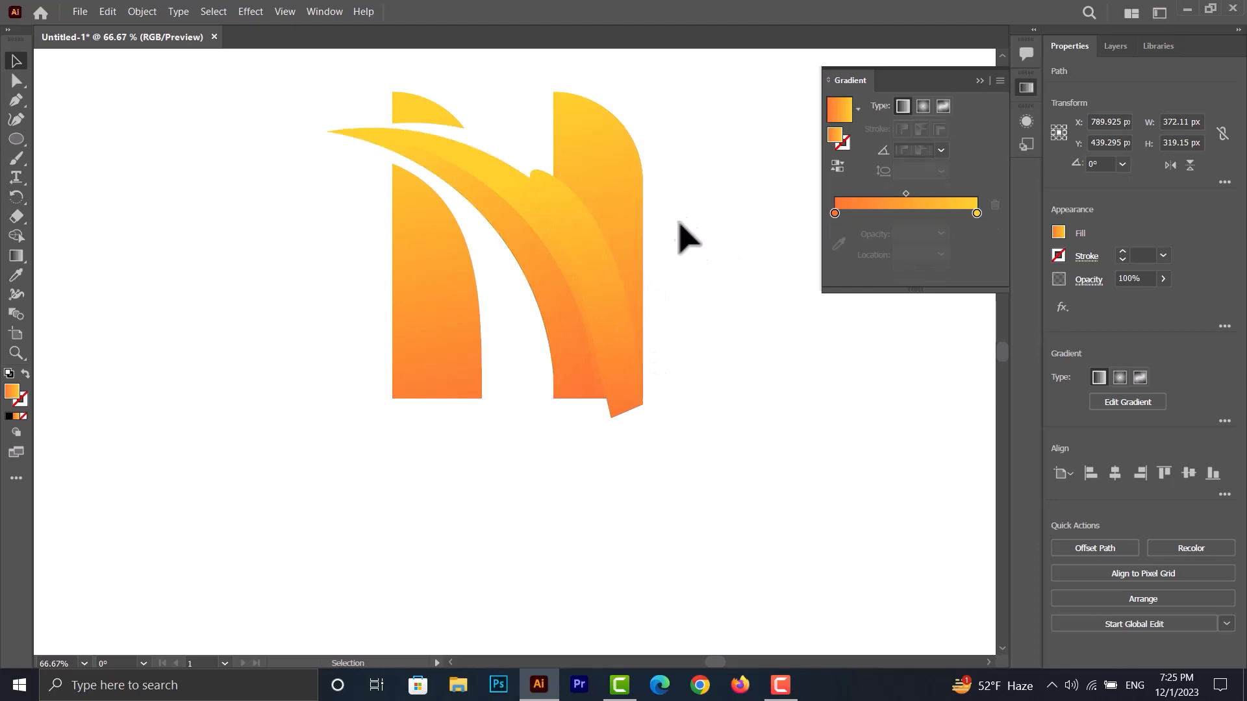
- Trim the new shape with Shape Builder, removing the parts outside the crescent's upper edge and below the right bar's base
{"action": "key", "text": "ctrl+a"}
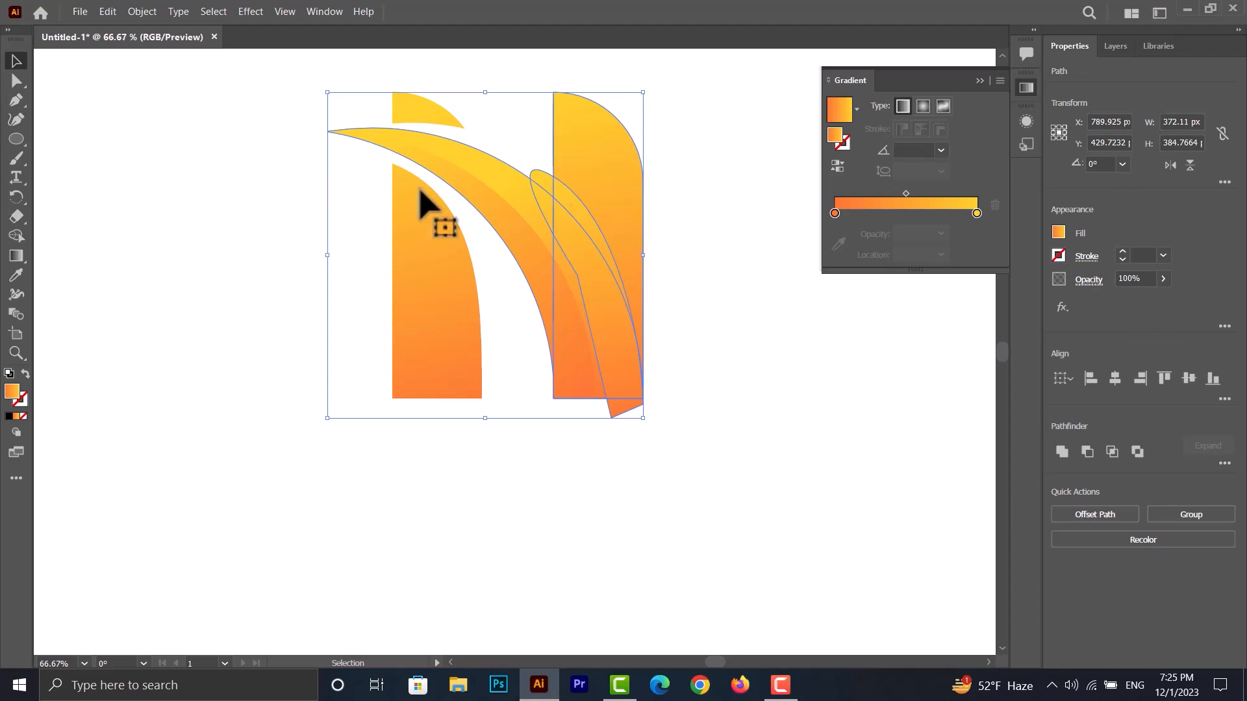
{"action": "left_click", "coordinate": [16, 235]}
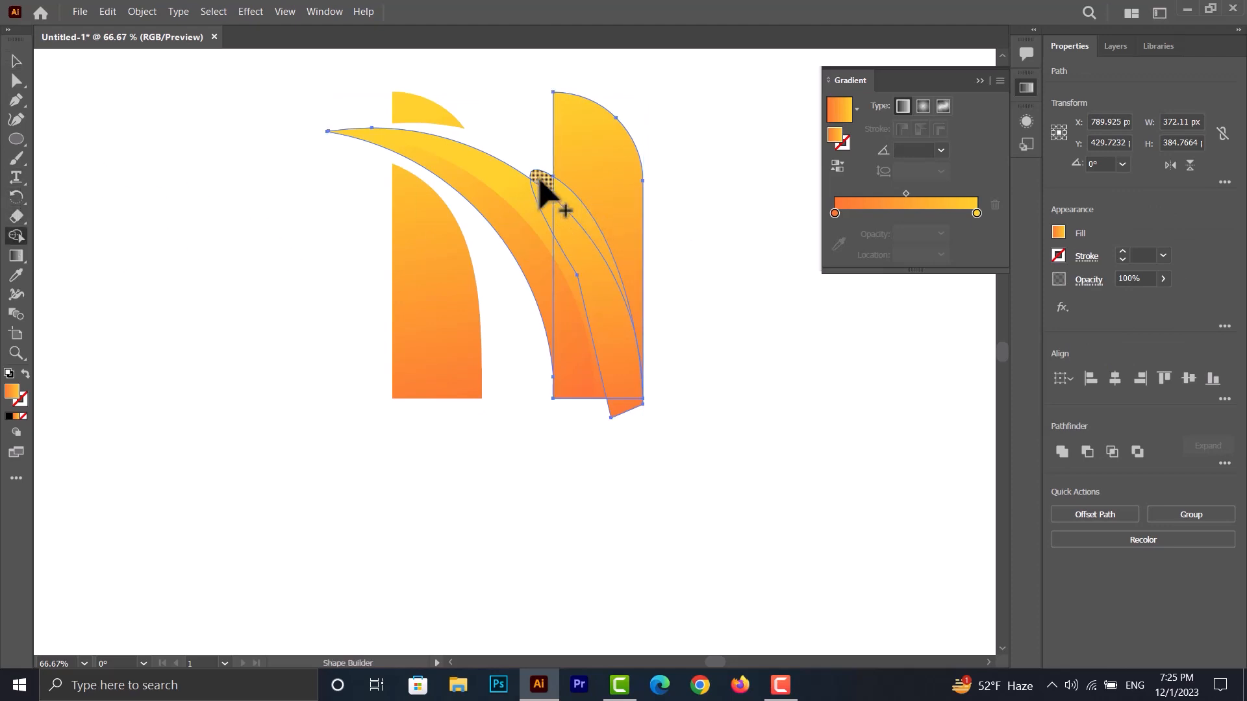
{"action": "key", "text": "super"}
{"action": "key", "text": "super"}
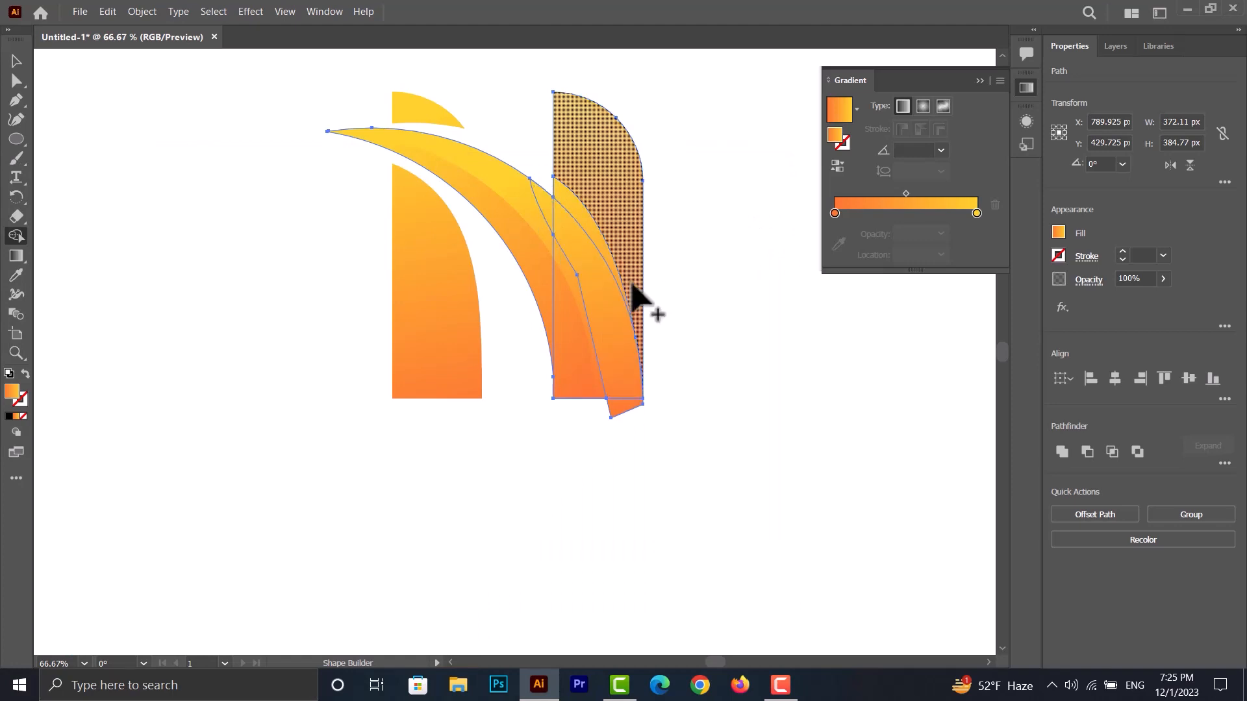
{"action": "left_click", "coordinate": [535, 218]}
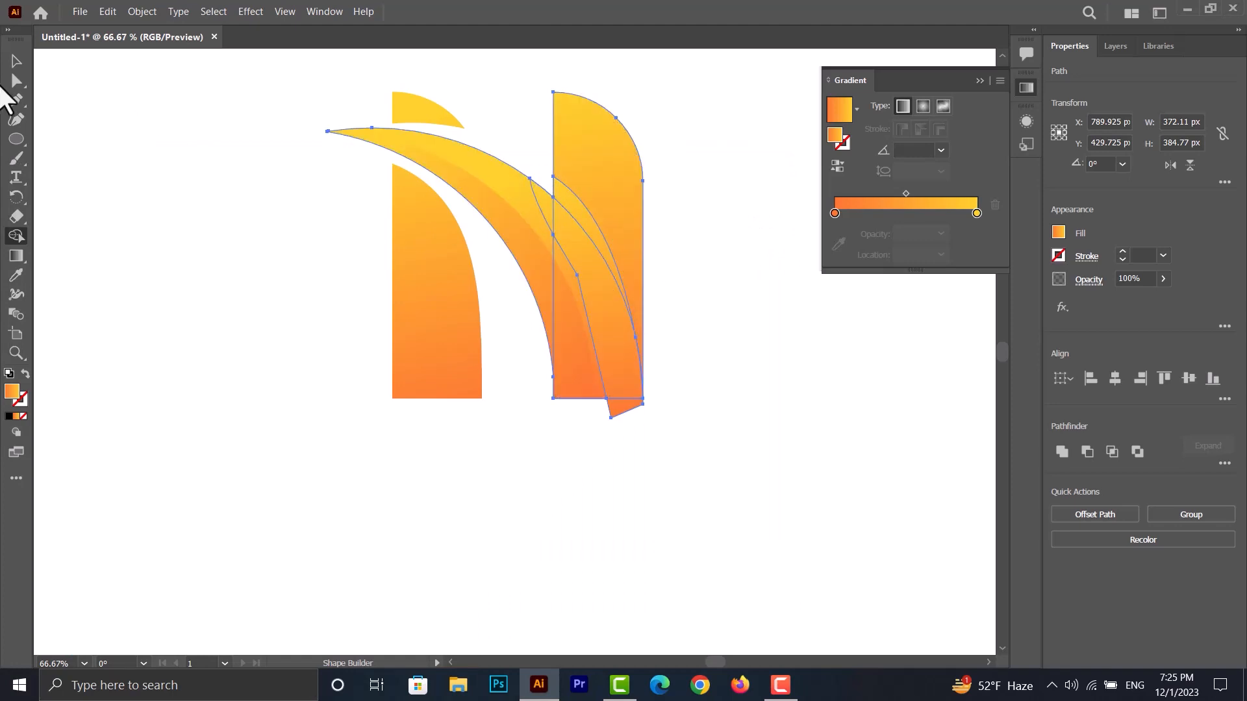
{"action": "left_click", "coordinate": [16, 61]}
{"action": "left_click", "coordinate": [17, 236]}
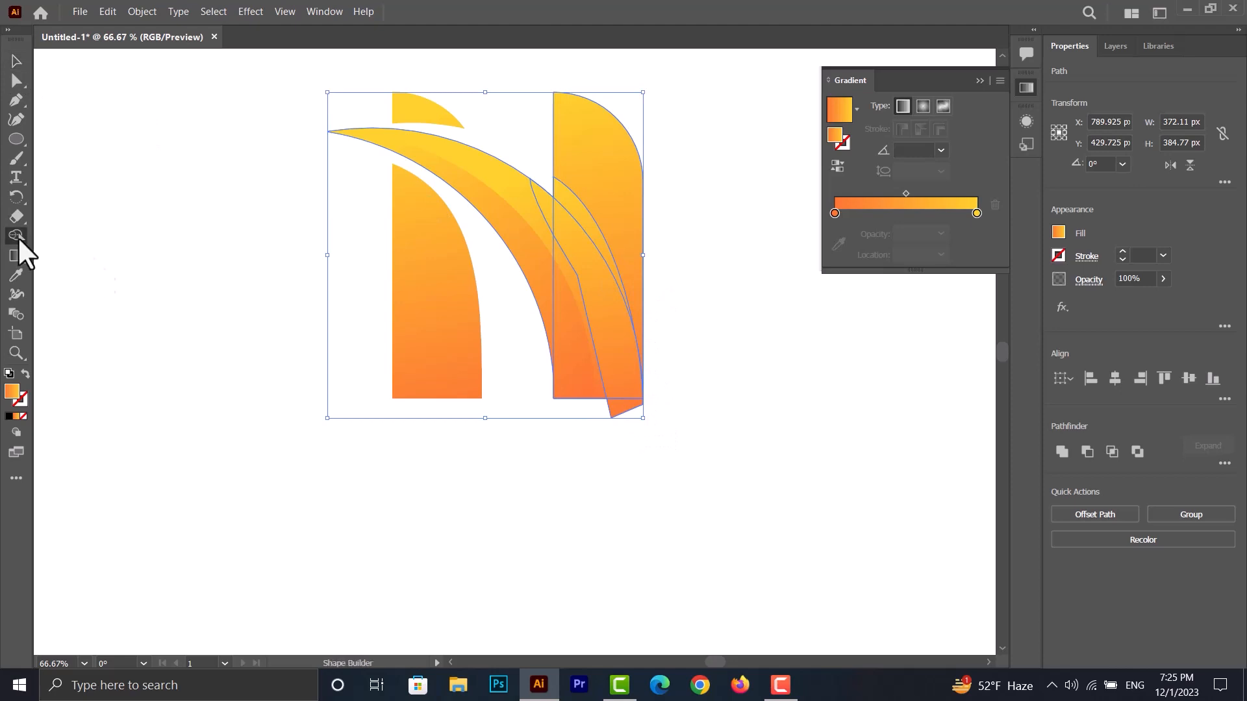
{"action": "left_click", "coordinate": [16, 62]}
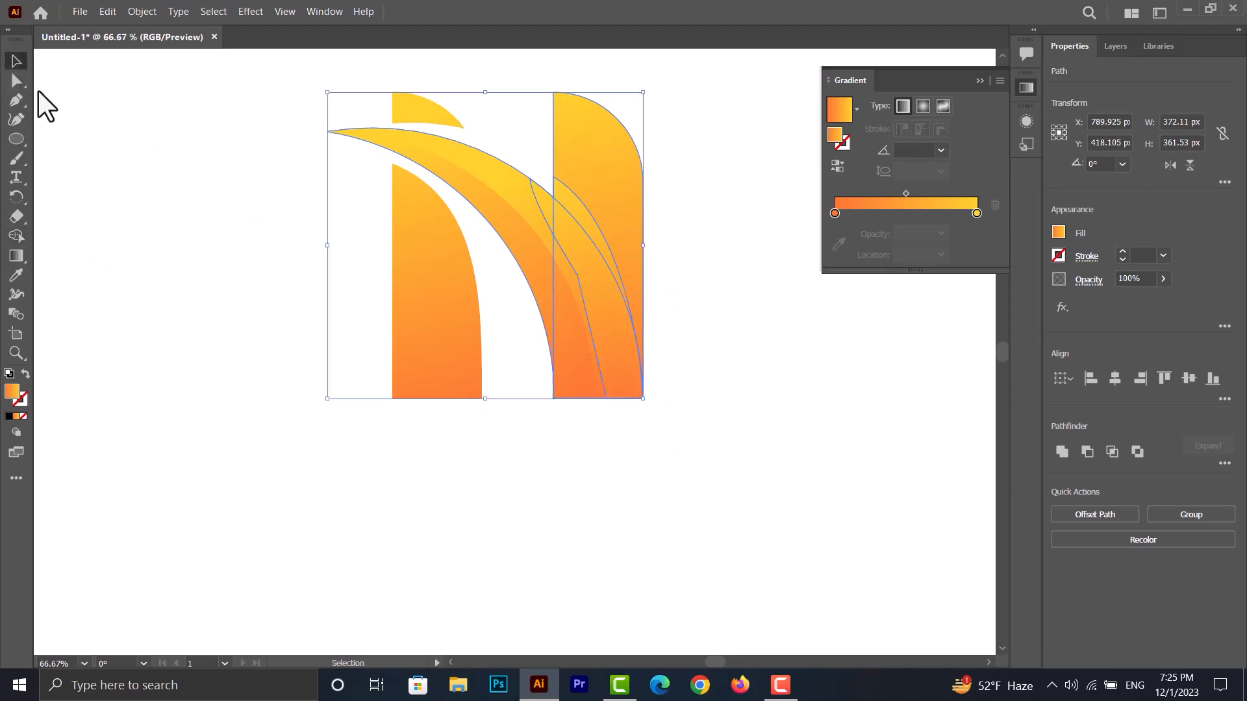
{"action": "left_click", "coordinate": [368, 266]}
{"action": "left_click", "coordinate": [510, 198]}
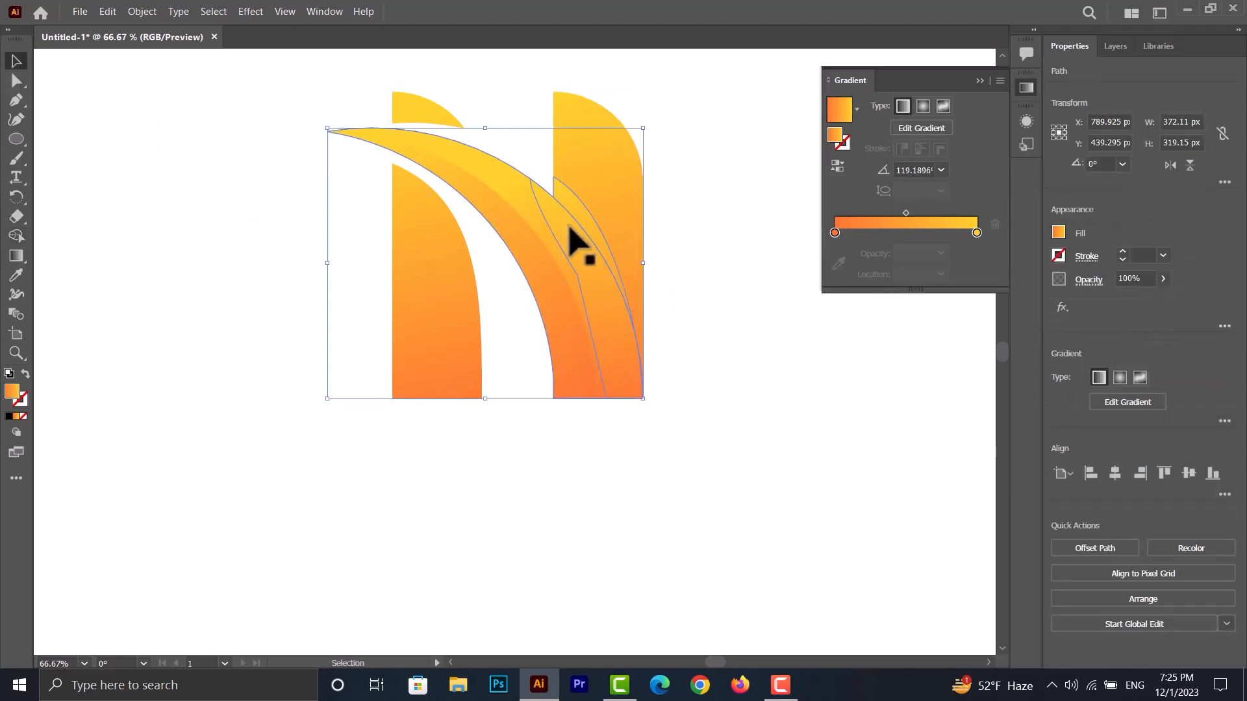
{"action": "left_click", "coordinate": [575, 243]}
{"action": "right_click", "coordinate": [574, 237]}
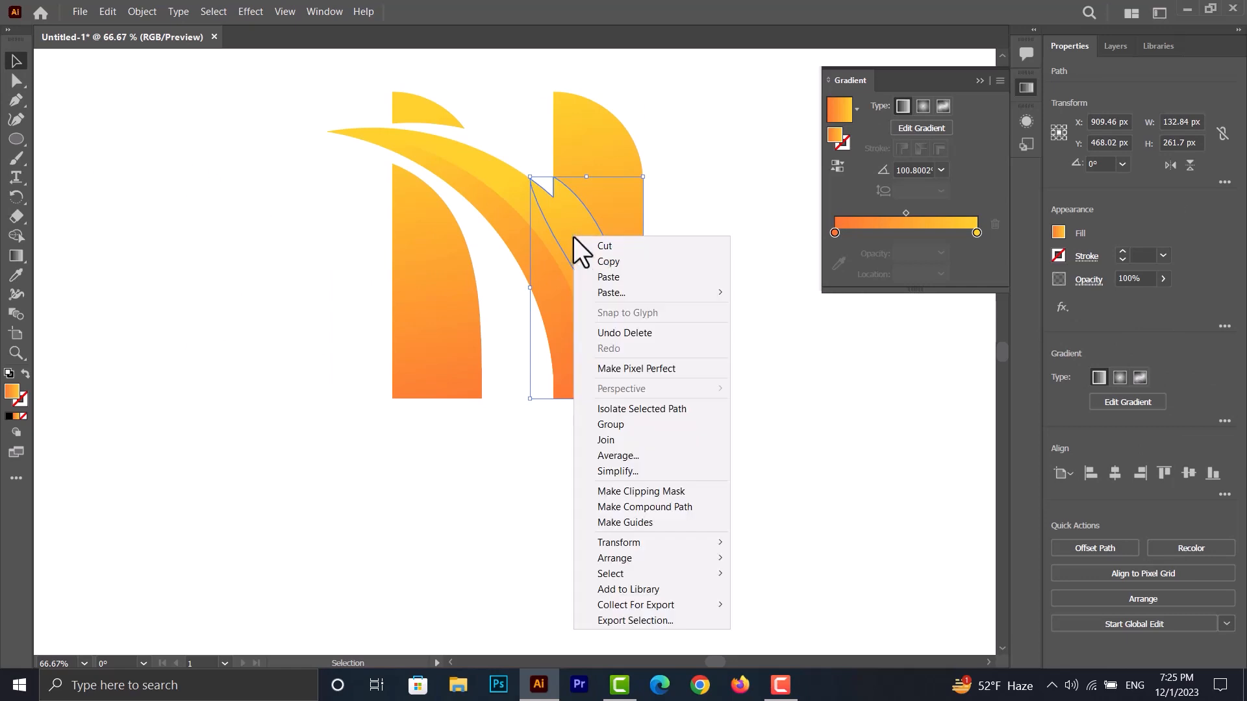
{"action": "left_click", "coordinate": [690, 188]}
- Split the wide crescent along the trimmed shape with Shape Builder, separating their overlap from the part outside the crescent
{"action": "scroll", "coordinate": [682, 231], "scroll_direction": "down", "scroll_amount": 1}
{"action": "scroll", "coordinate": [719, 220], "scroll_direction": "up", "scroll_amount": 2}
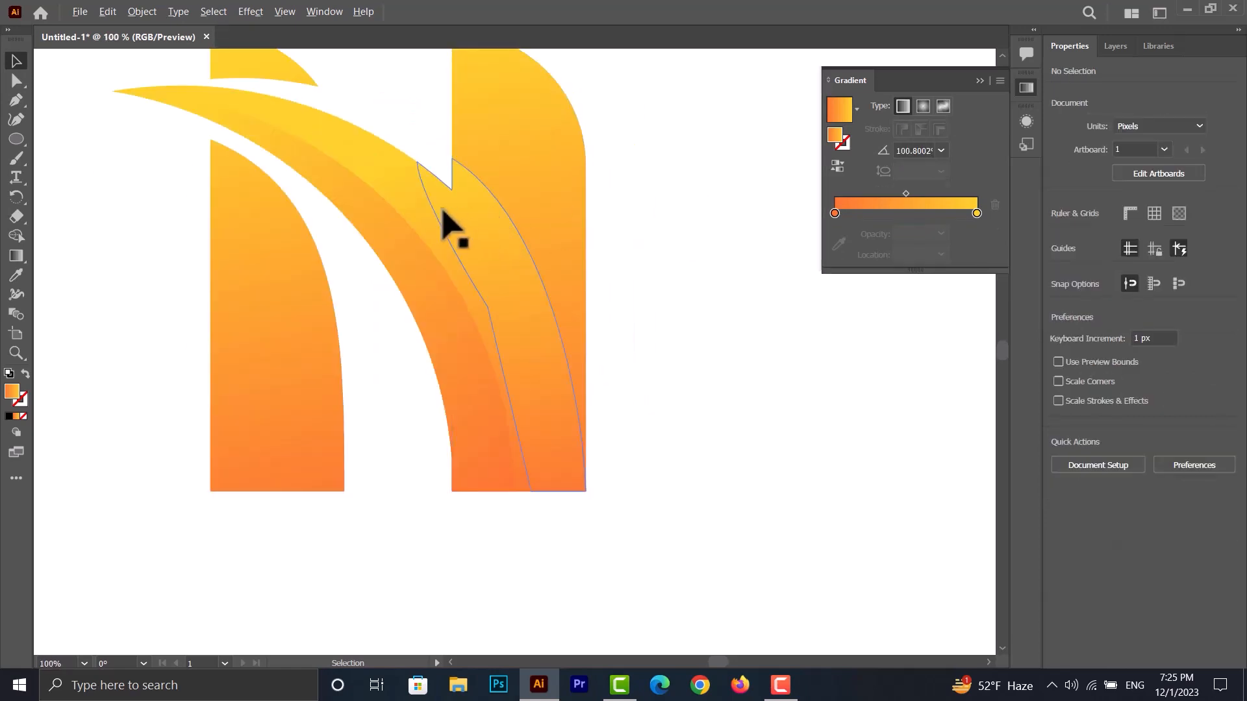
{"action": "scroll", "coordinate": [454, 228], "scroll_direction": "up", "scroll_amount": 2}
{"action": "scroll", "coordinate": [467, 231], "scroll_direction": "down", "scroll_amount": 1}
{"action": "left_click", "coordinate": [467, 193]}
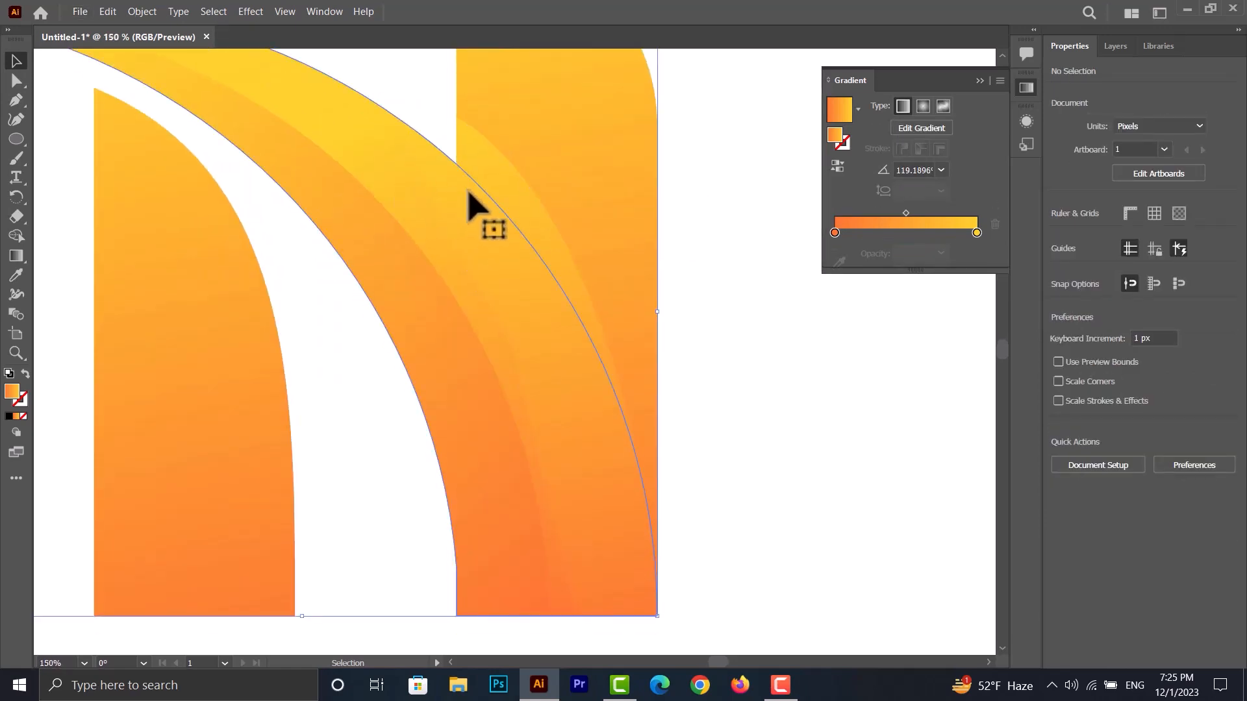
{"action": "left_click", "coordinate": [470, 206], "text": "shift"}
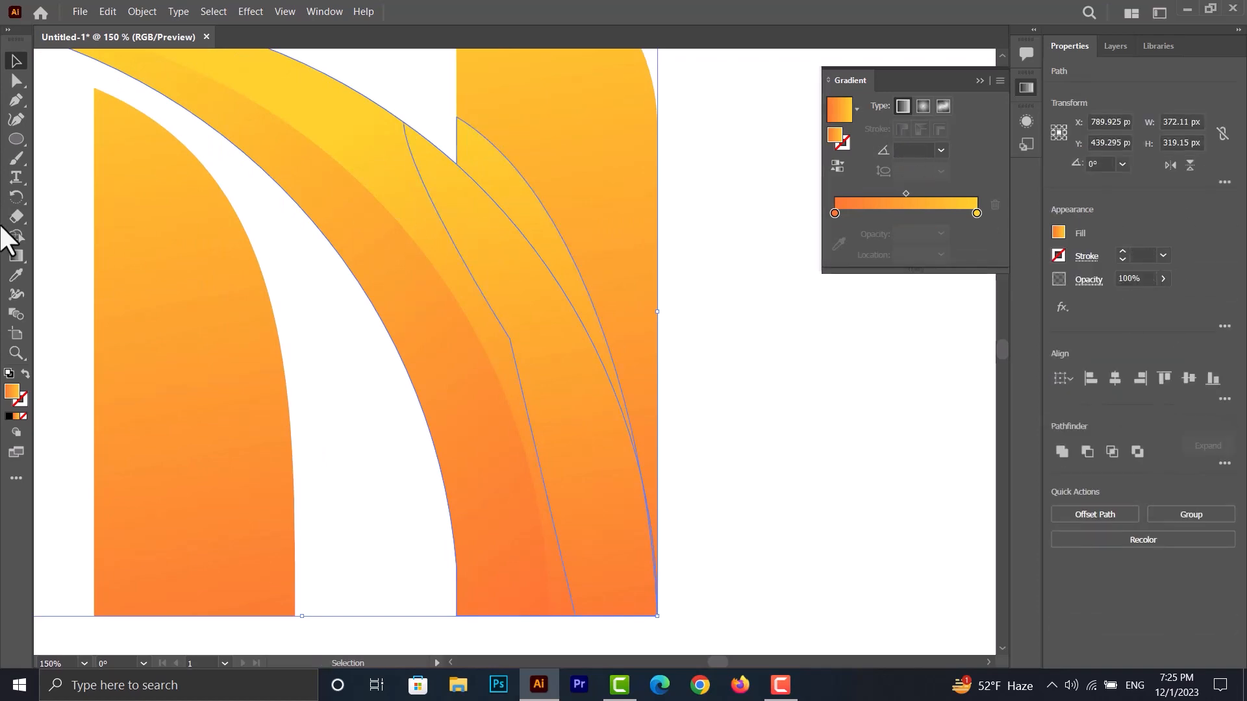
{"action": "left_click", "coordinate": [23, 237]}
{"action": "left_click", "coordinate": [480, 249], "text": "alt"}
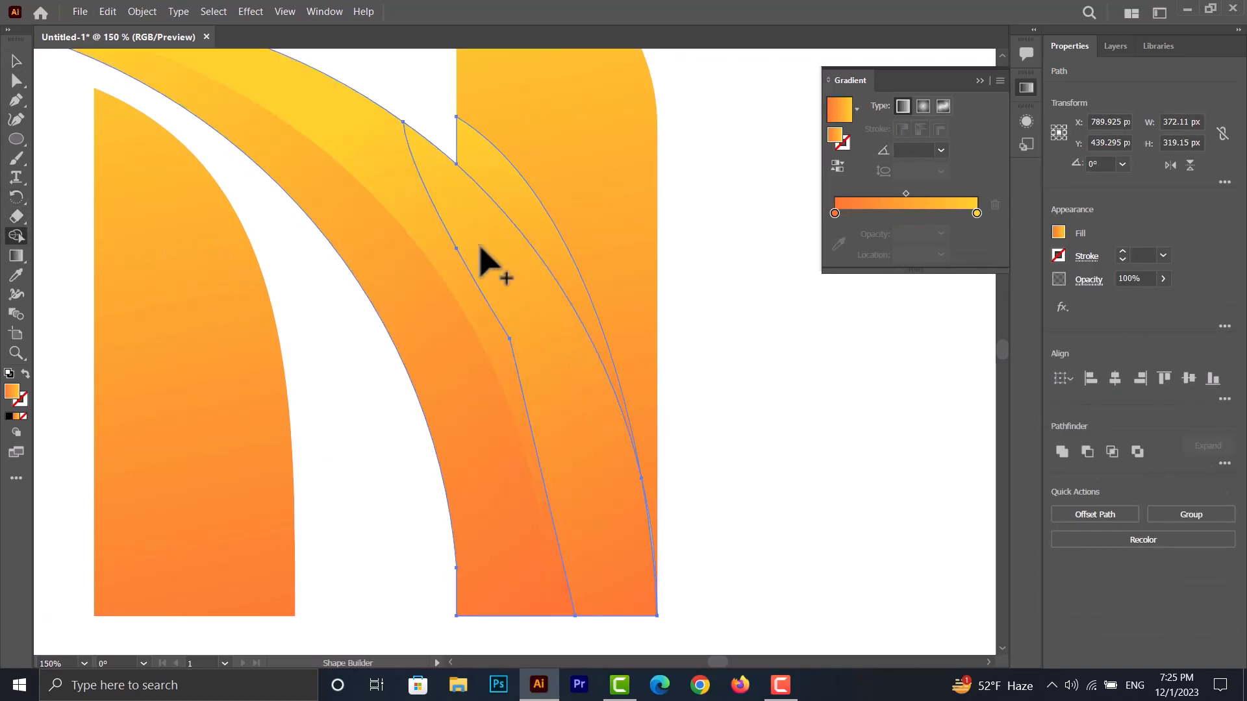
{"action": "left_click", "coordinate": [16, 61]}
{"action": "left_click", "coordinate": [732, 275]}
- Merge the overlap piece back into the wide crescent with Shape Builder
{"action": "left_click", "coordinate": [463, 217]}
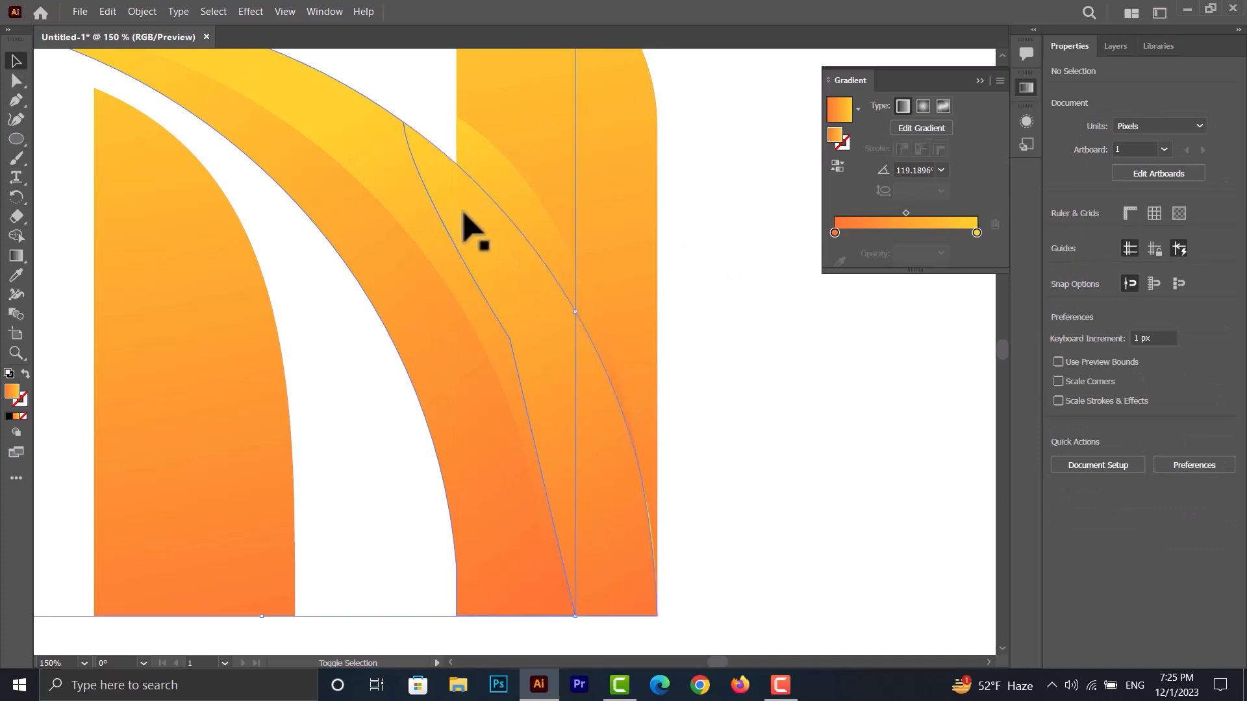
{"action": "left_click", "coordinate": [463, 216], "text": "shift"}
{"action": "left_click", "coordinate": [16, 237]}
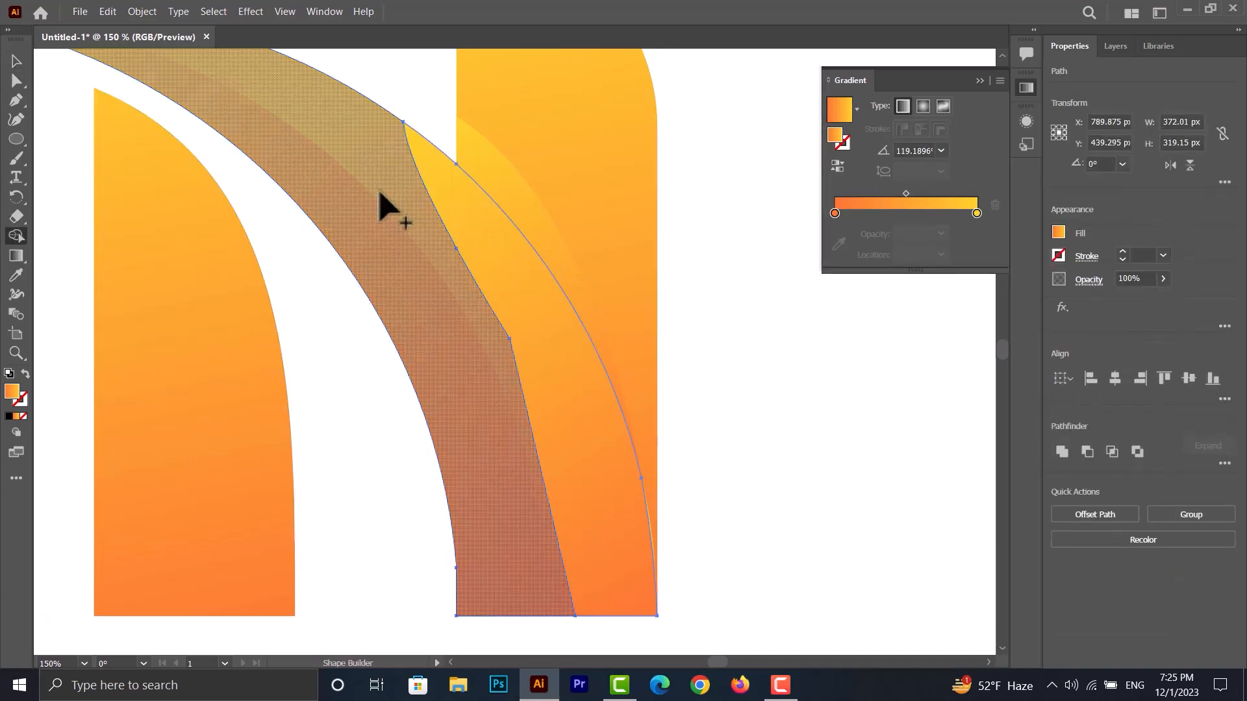
{"action": "left_click_drag", "start_coordinate": [401, 165], "coordinate": [445, 183]}
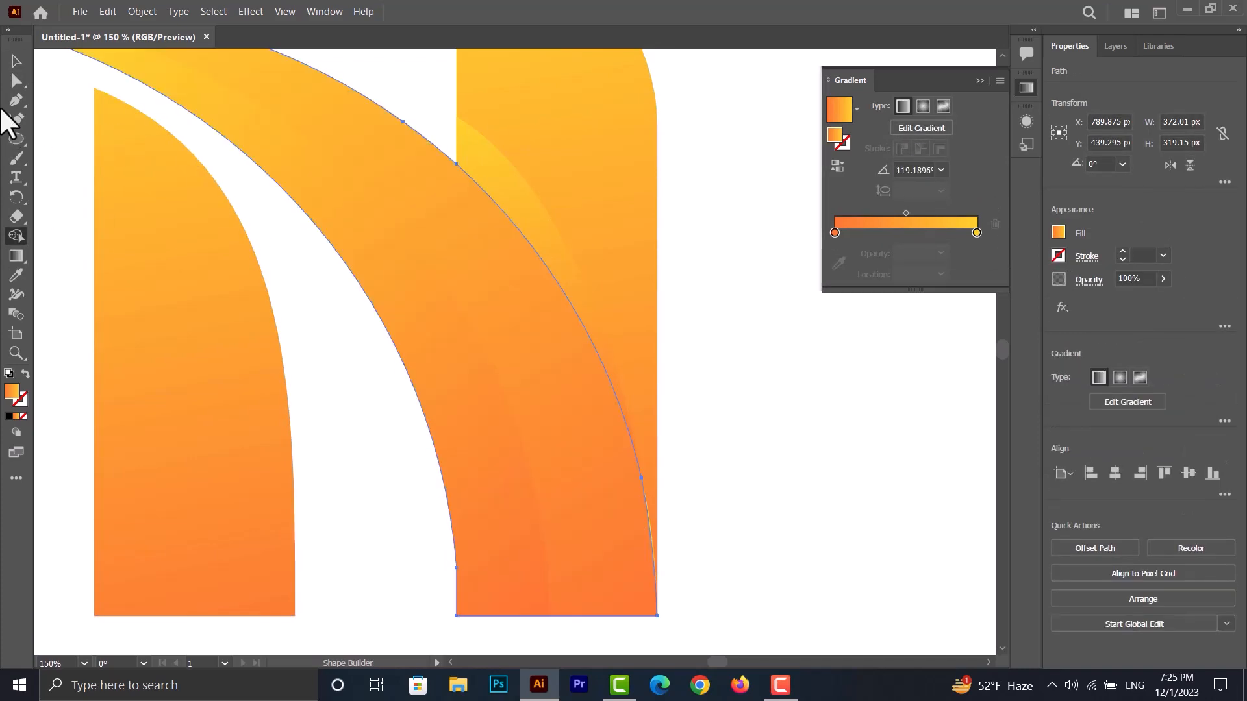
{"action": "left_click", "coordinate": [16, 61]}
{"action": "left_click", "coordinate": [790, 320]}
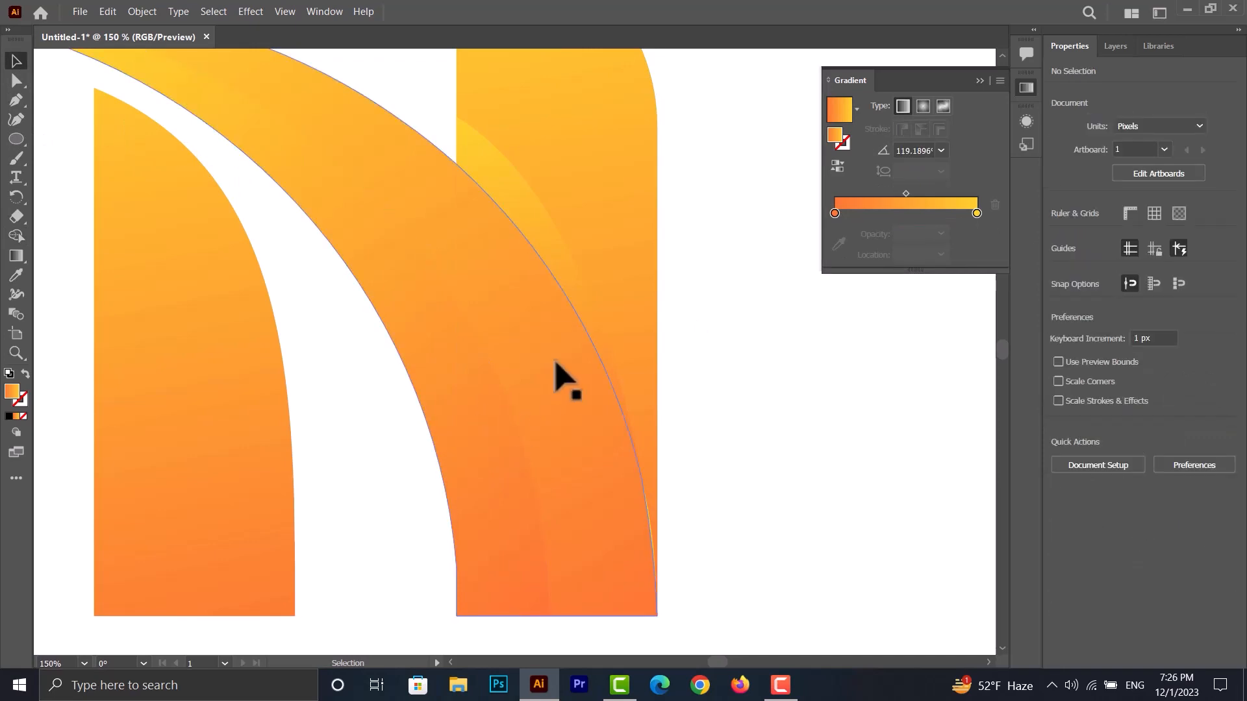
- Delete the thin leftover sliver along the crescent's lower outer edge, near the right bar's base
{"action": "left_click", "coordinate": [534, 228]}
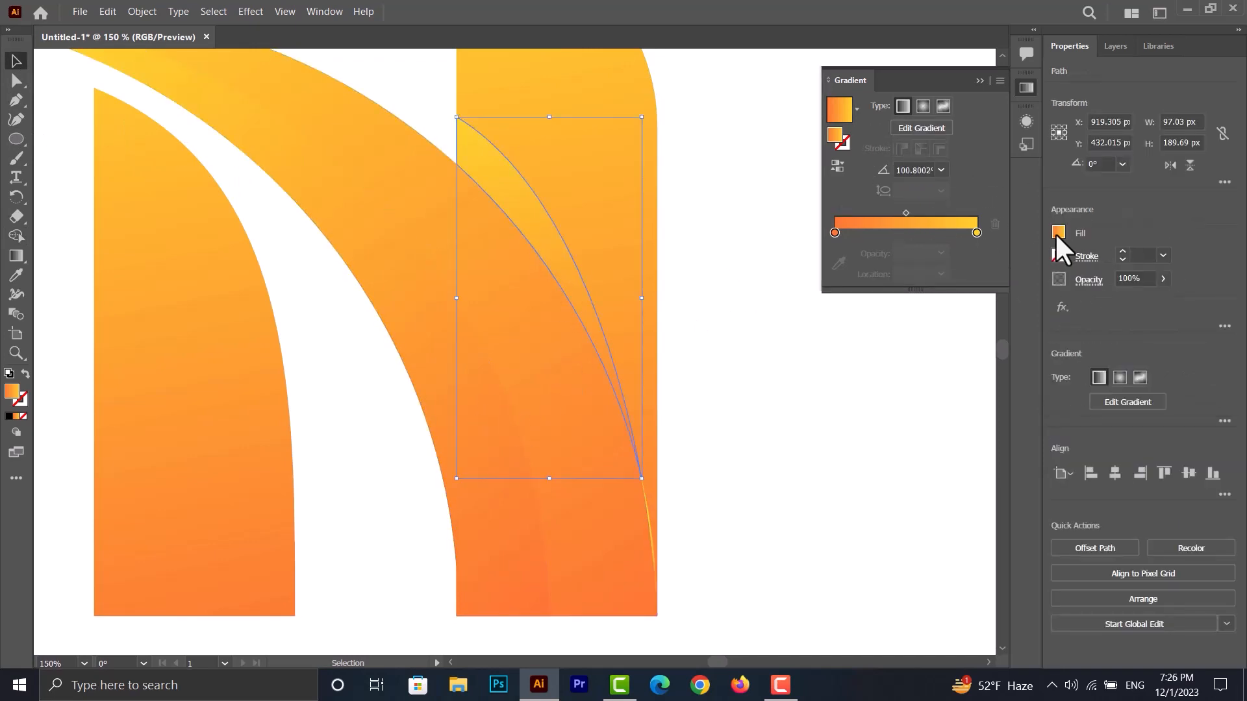
{"action": "left_click", "coordinate": [1057, 232]}
{"action": "left_click", "coordinate": [965, 205]}
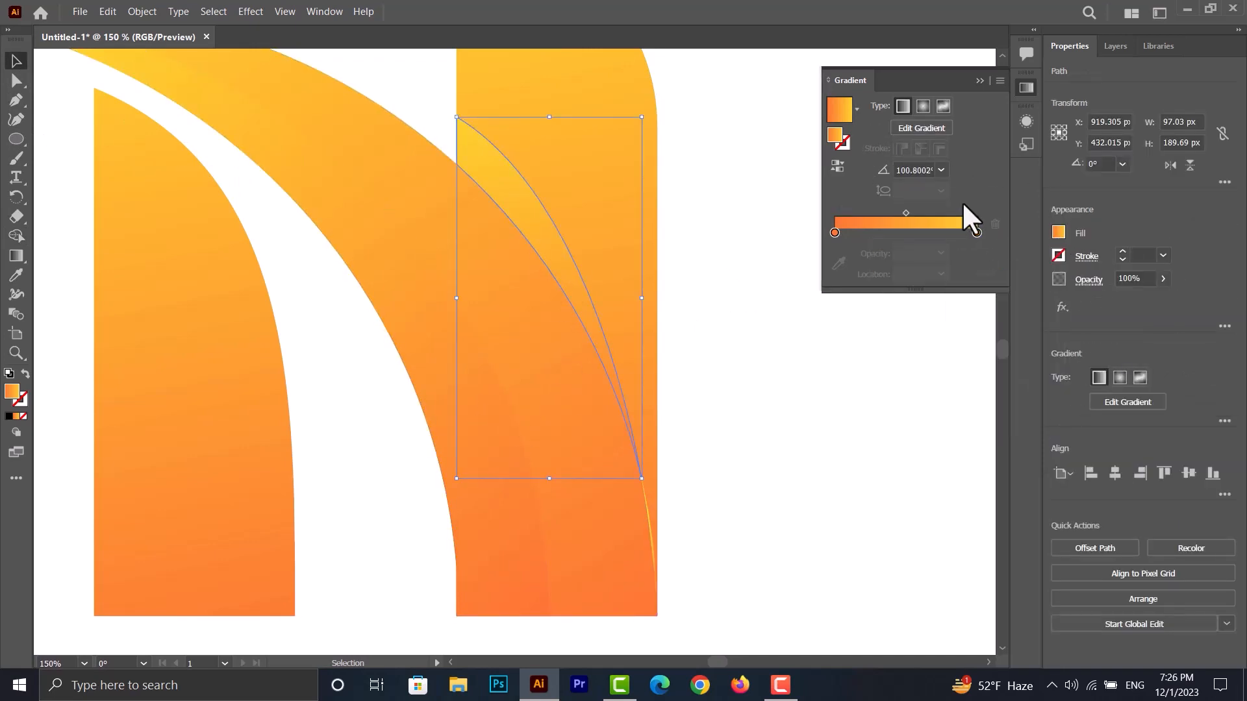
{"action": "left_click", "coordinate": [650, 534]}
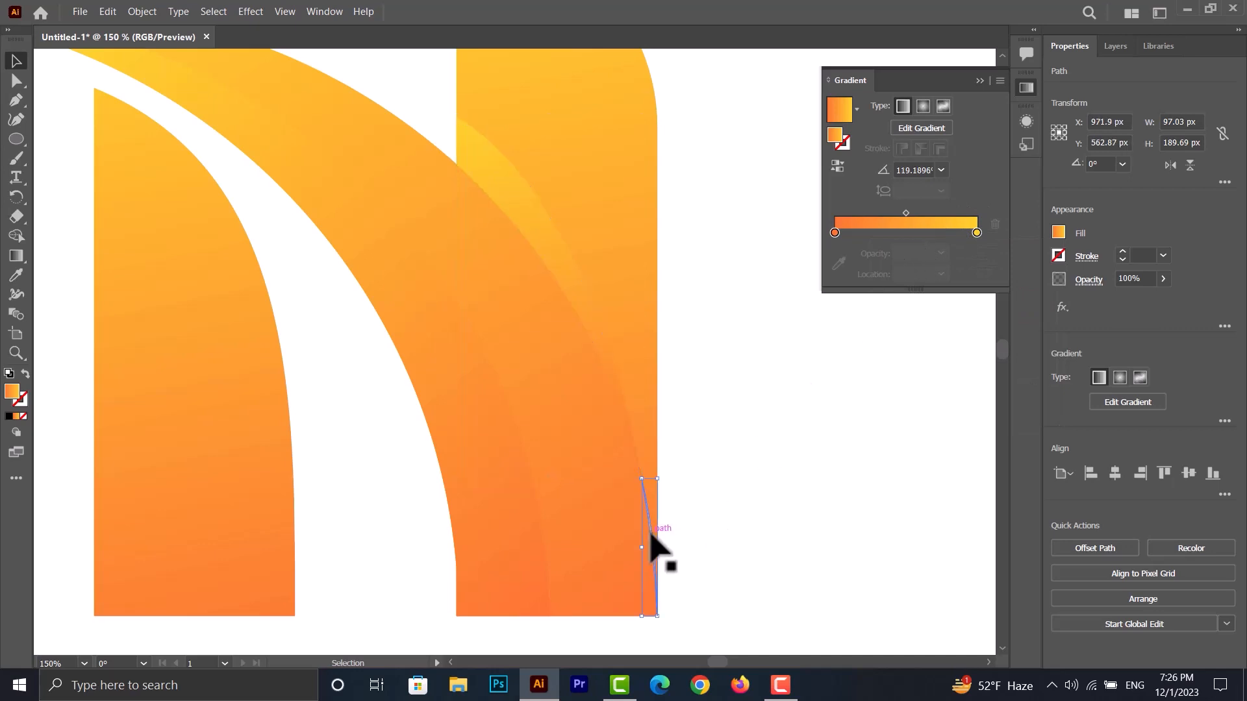
{"action": "left_click", "coordinate": [662, 517]}
- Redirect the gradient of the thin curved piece on the right bar to about 117°, from orange at its lower tip to yellow at its upper end
{"action": "left_click", "coordinate": [548, 245]}
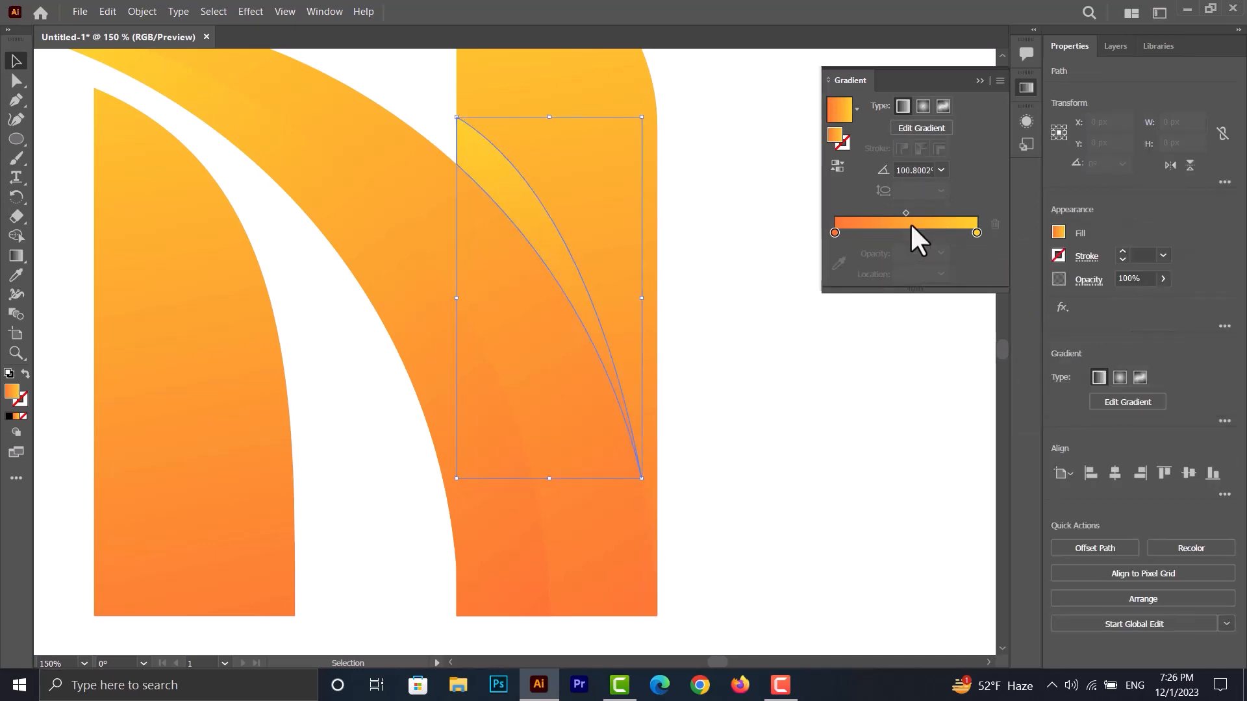
{"action": "left_click", "coordinate": [17, 256]}
{"action": "left_click_drag", "start_coordinate": [616, 368], "coordinate": [471, 88]}
{"action": "left_click_drag", "start_coordinate": [710, 569], "coordinate": [466, 120]}
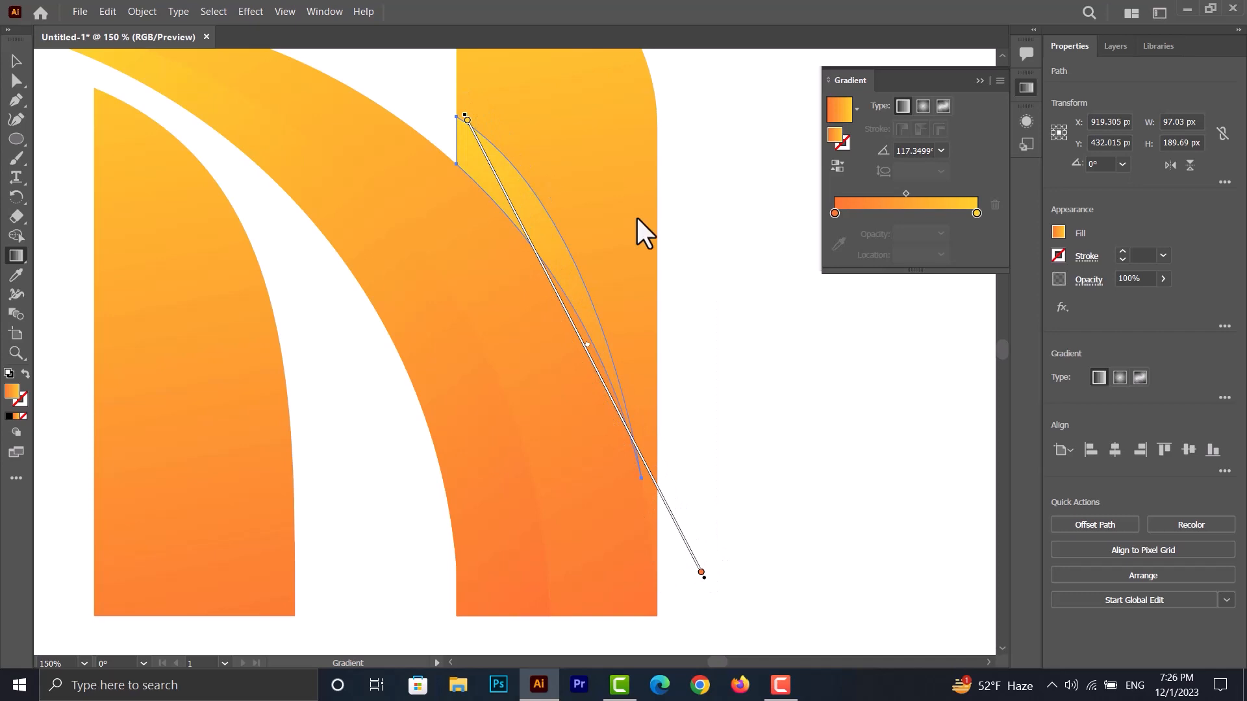
- Recolour the yellow end of the thin curved piece's gradient black and shift the gradient midpoint closer to the black end
{"action": "left_click", "coordinate": [976, 213]}
{"action": "double_click", "coordinate": [976, 213]}
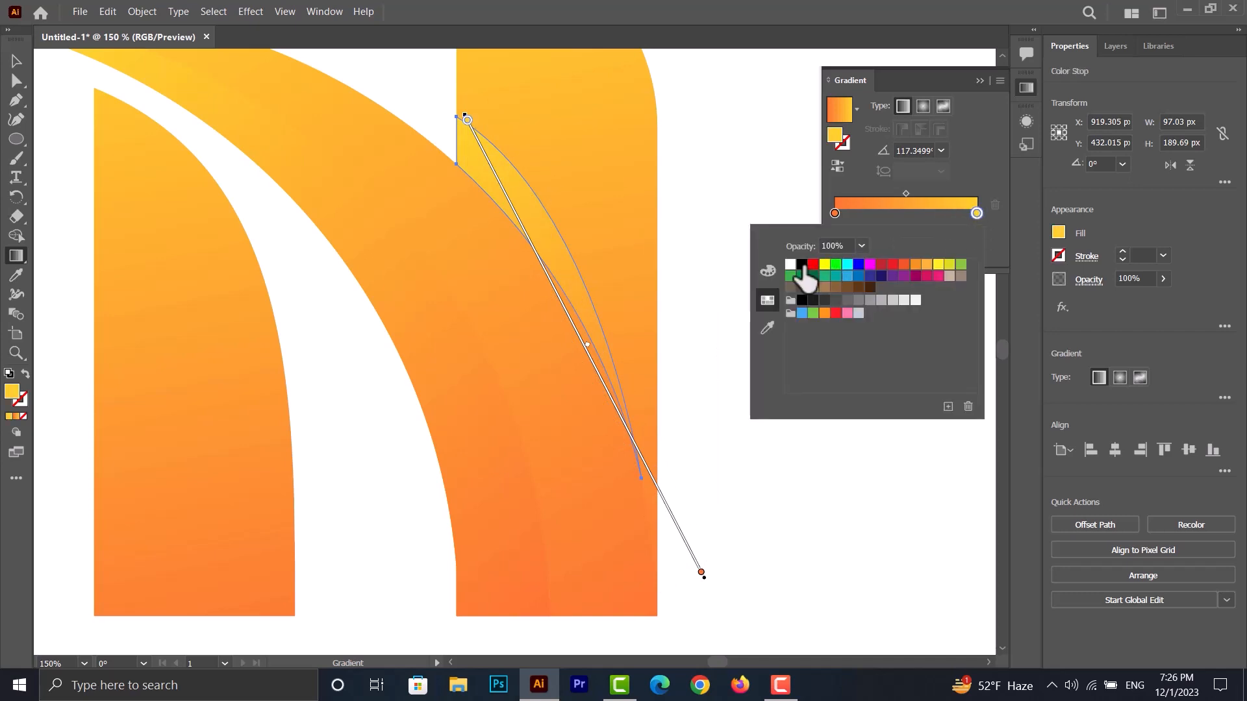
{"action": "left_click", "coordinate": [802, 264]}
{"action": "left_click_drag", "start_coordinate": [904, 192], "coordinate": [920, 192]}
- Set the thin curved piece's black gradient stop to 40% opacity and its orange stop to 50%
{"action": "left_click", "coordinate": [976, 213]}
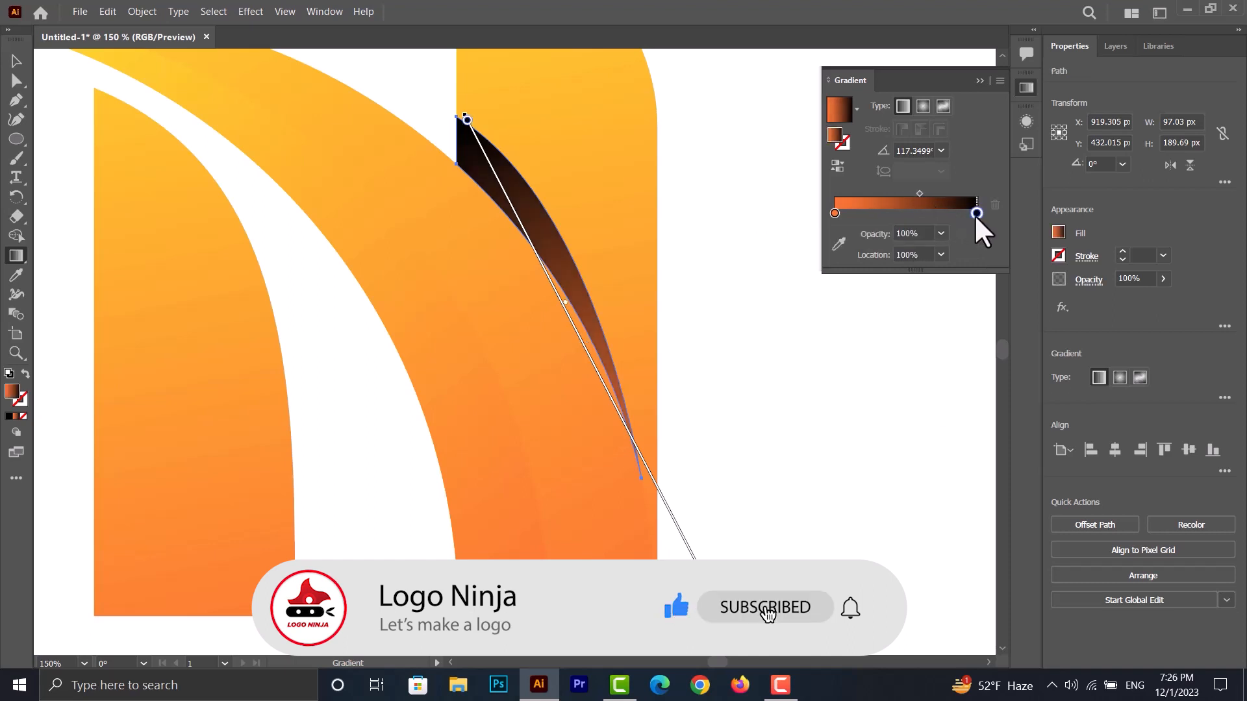
{"action": "left_click", "coordinate": [940, 234]}
{"action": "left_click", "coordinate": [962, 322]}
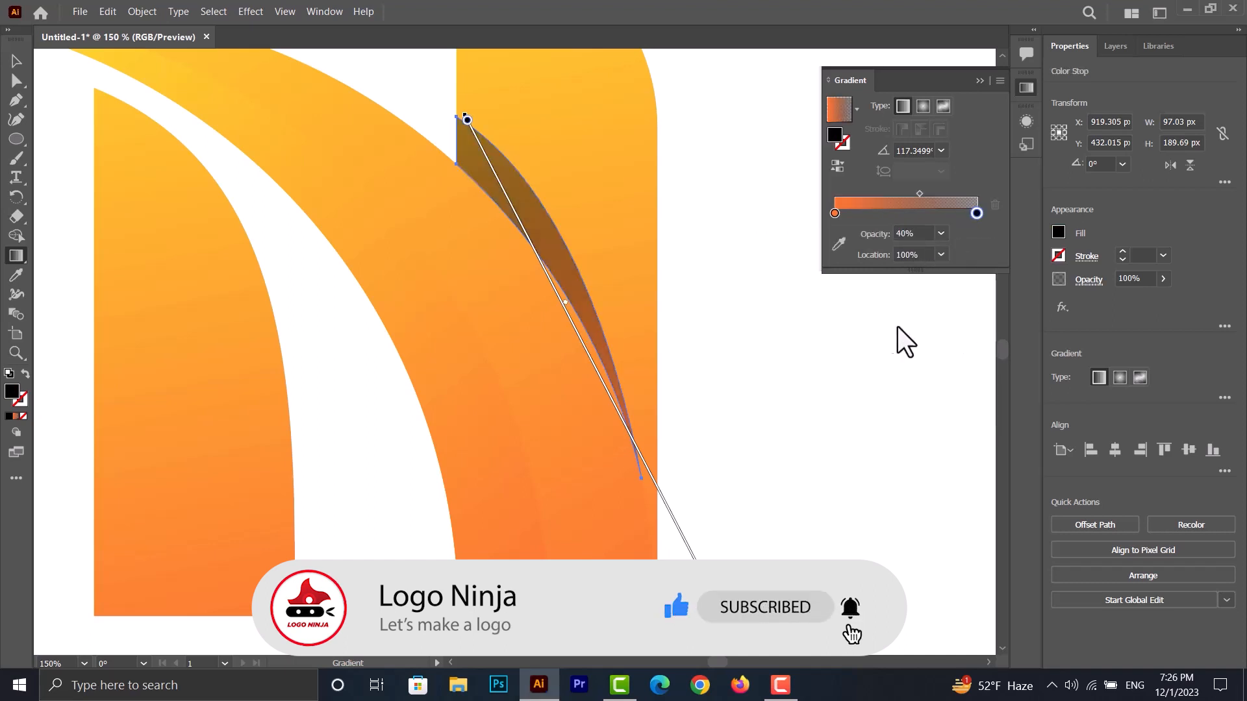
{"action": "left_click", "coordinate": [835, 214]}
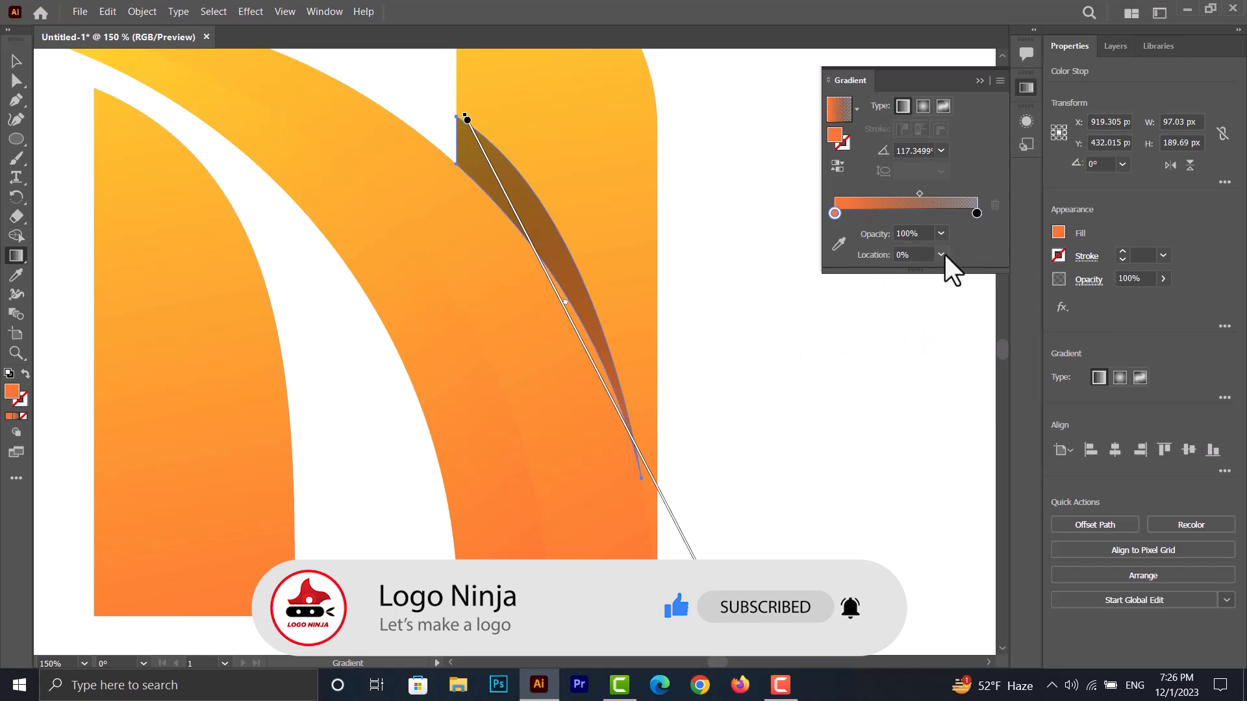
{"action": "left_click", "coordinate": [941, 234]}
{"action": "left_click", "coordinate": [961, 340]}
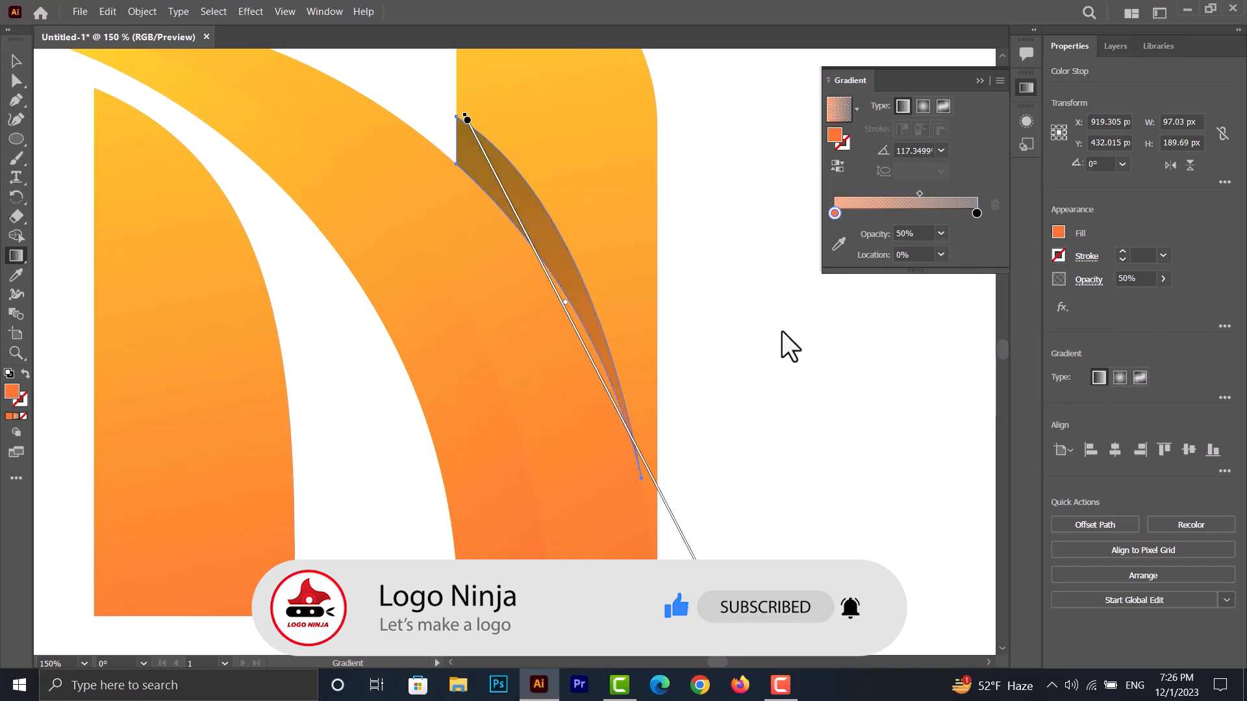
{"action": "left_click", "coordinate": [16, 62]}
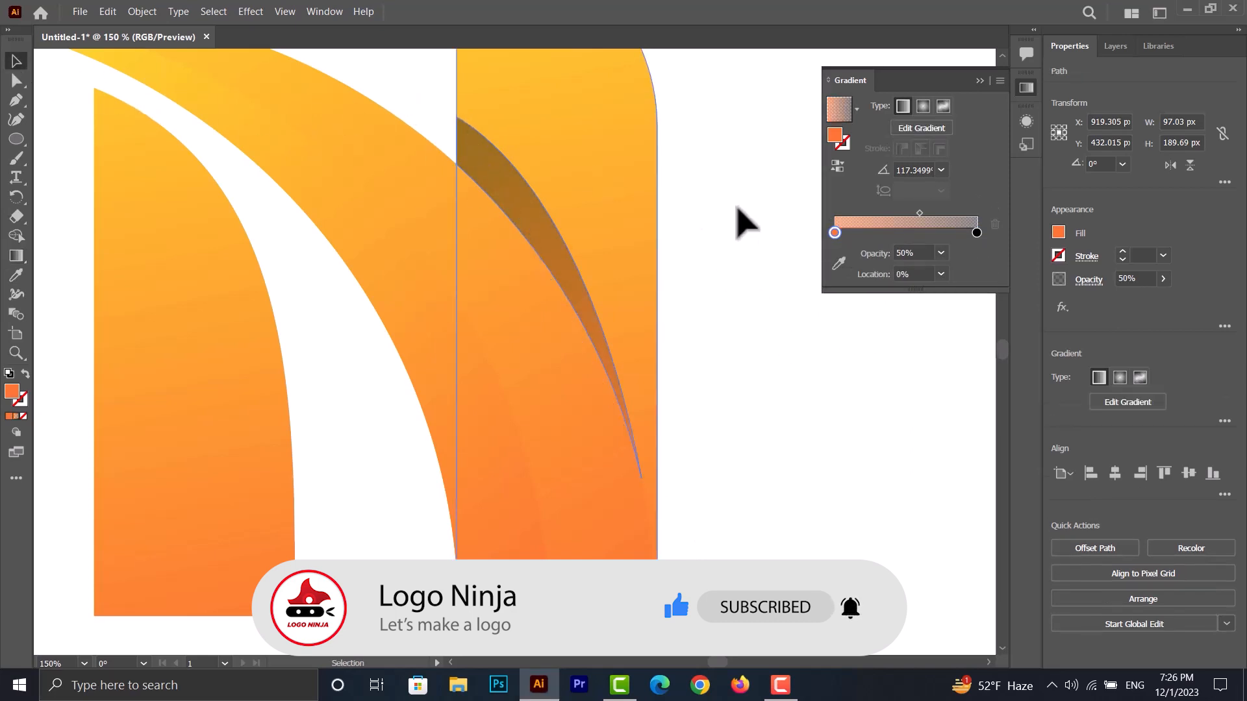
{"action": "left_click", "coordinate": [715, 236]}
{"action": "scroll", "coordinate": [649, 236], "scroll_direction": "down", "scroll_amount": 2}
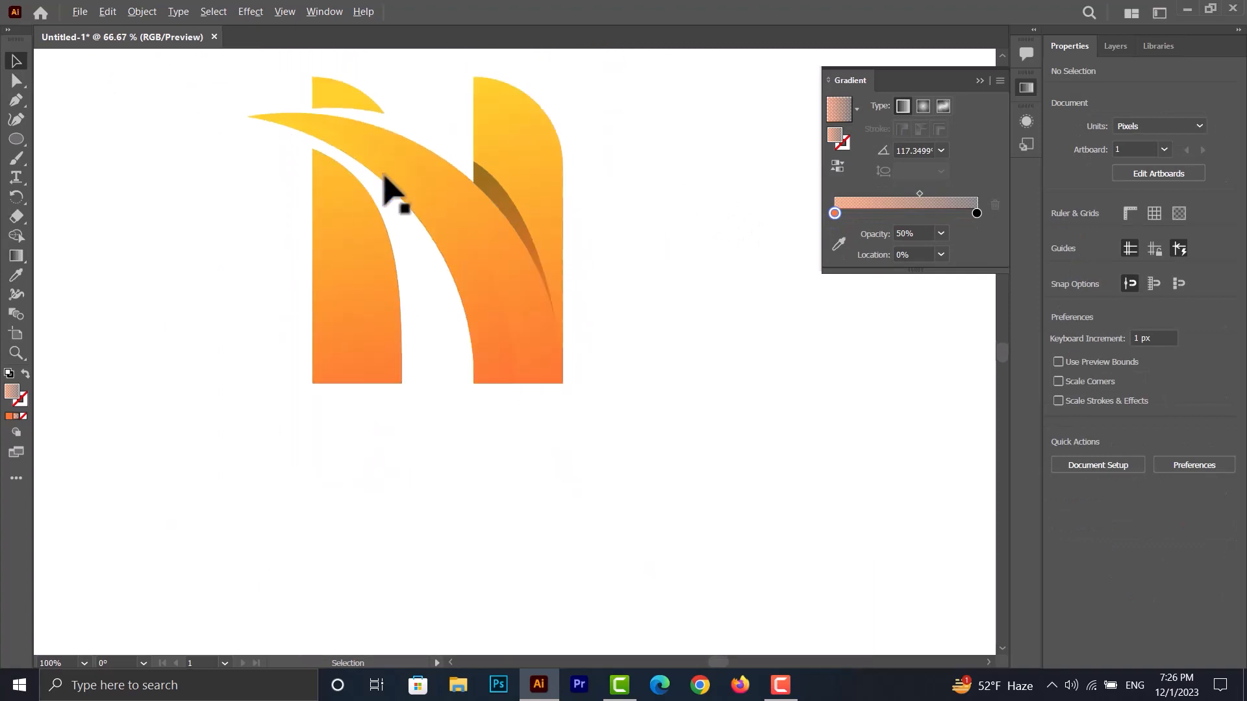
- Move the shadow piece's gradient midpoint to about 64% and redraw its direction at about 119°, from its lower part past its upper tip
{"action": "scroll", "coordinate": [518, 189], "scroll_direction": "up", "scroll_amount": 2}
{"action": "left_click", "coordinate": [572, 412]}
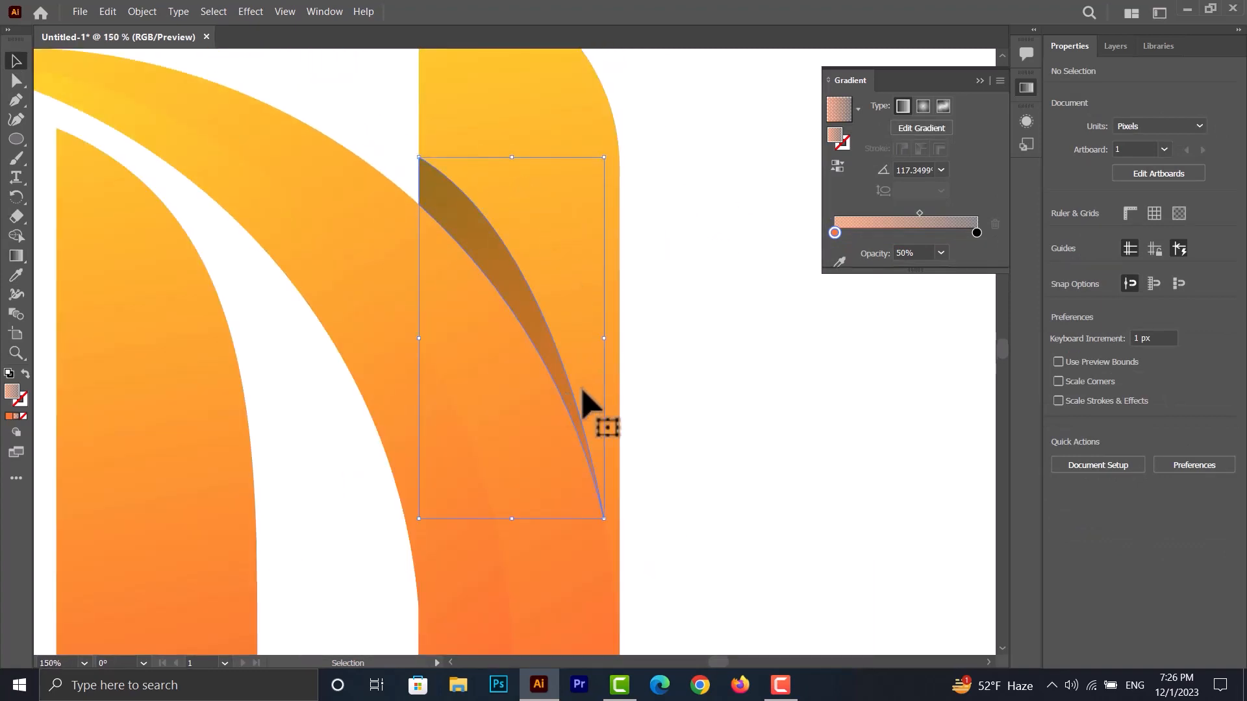
{"action": "left_click_drag", "start_coordinate": [920, 212], "coordinate": [928, 213]}
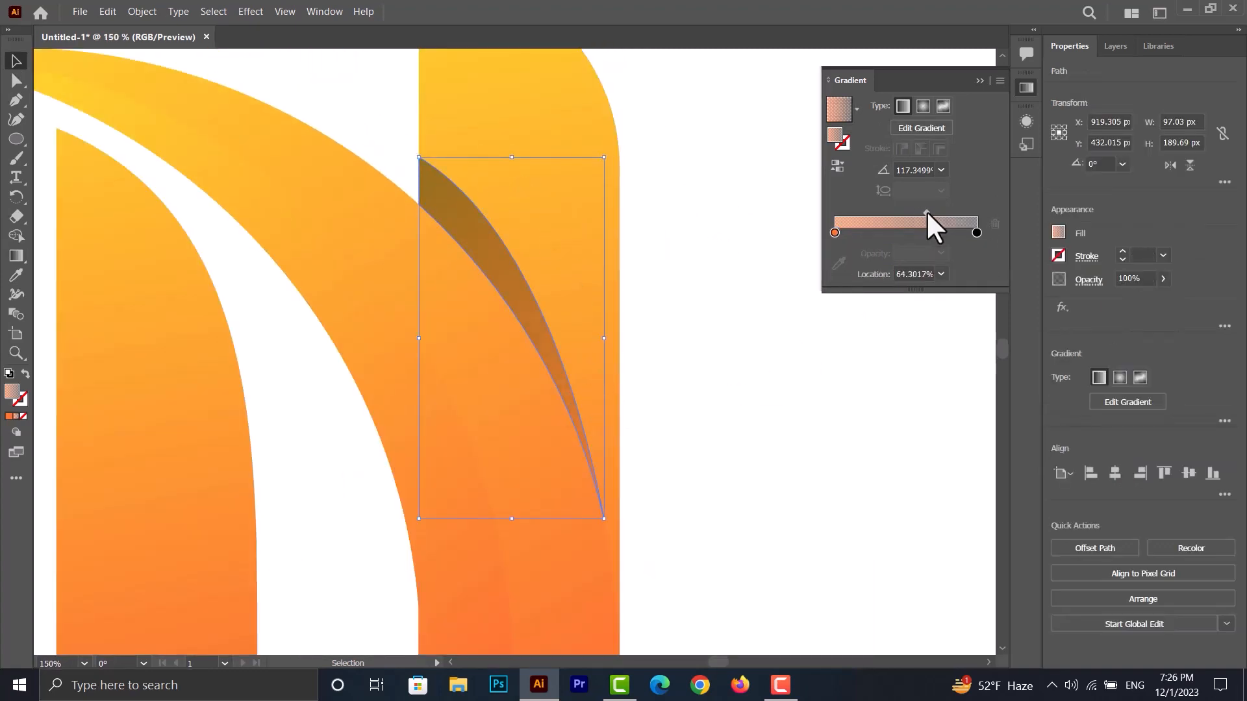
{"action": "left_click", "coordinate": [18, 256]}
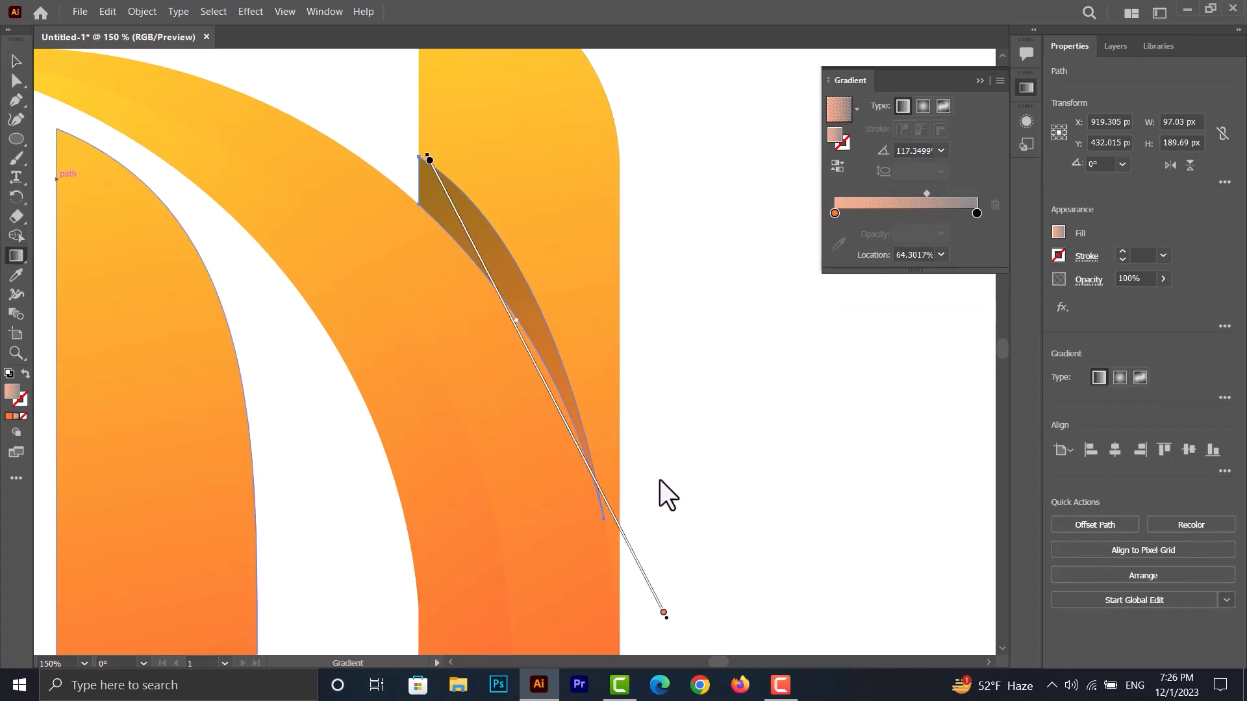
{"action": "mouse_move", "coordinate": [587, 452]}
{"action": "left_mouse_down"}
{"action": "mouse_move", "coordinate": [468, 159]}
{"action": "mouse_move", "coordinate": [409, 128]}
{"action": "left_mouse_up"}
{"action": "left_click", "coordinate": [15, 61]}
{"action": "left_click", "coordinate": [672, 334]}
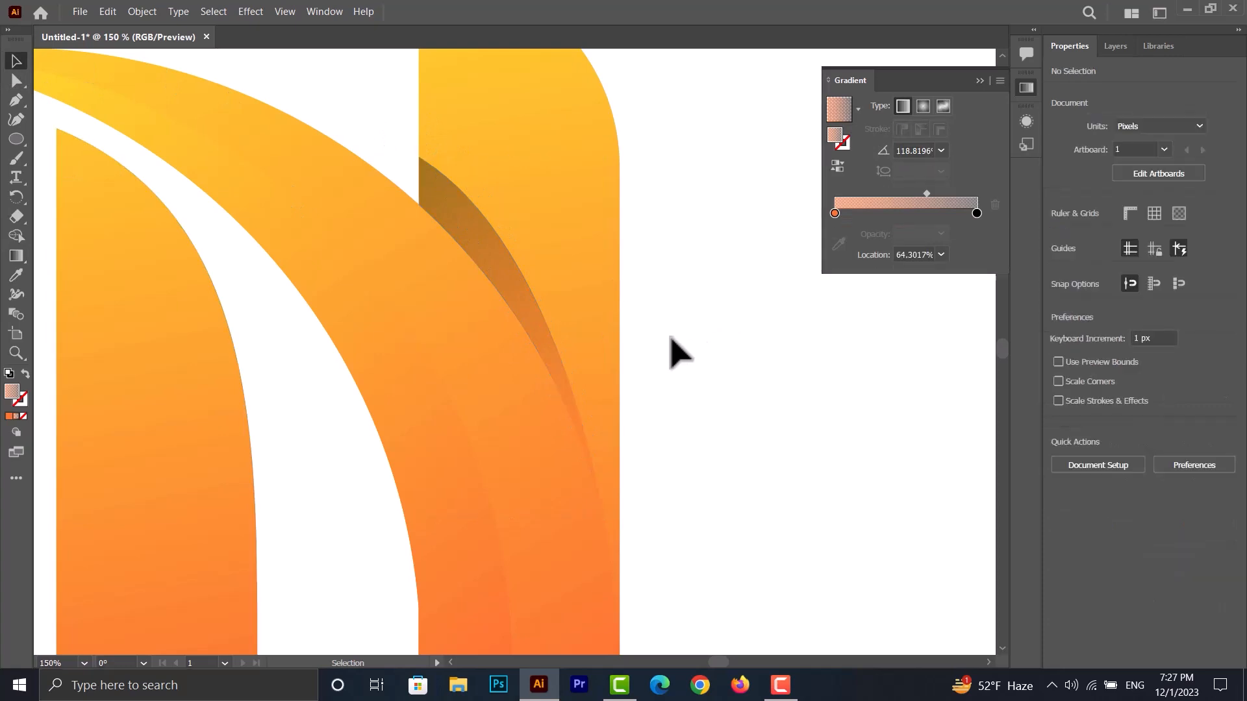
- Redirect the inner crescent's orange-to-yellow gradient to about 107°, running from its base up to the middle of its curve
{"action": "scroll", "coordinate": [721, 347], "scroll_direction": "down", "scroll_amount": 2}
{"action": "scroll", "coordinate": [713, 302], "scroll_direction": "up", "scroll_amount": 1}
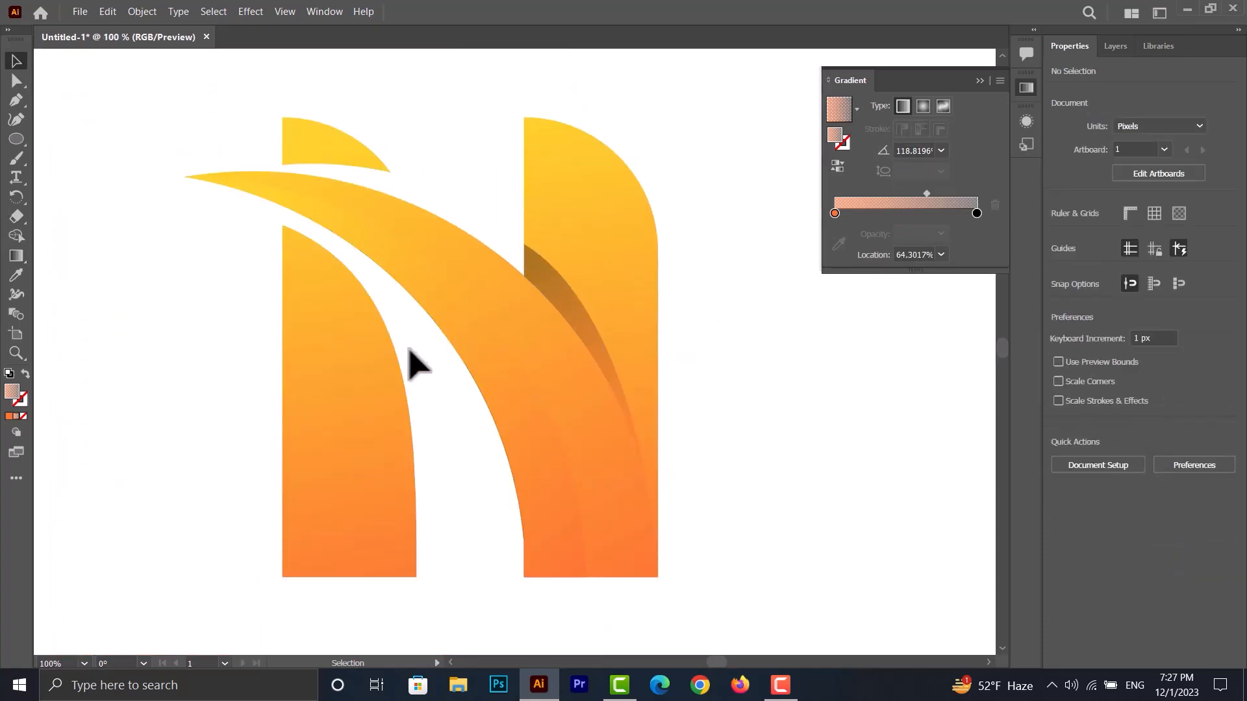
{"action": "scroll", "coordinate": [411, 359], "scroll_direction": "down", "scroll_amount": 1}
{"action": "left_click", "coordinate": [461, 338]}
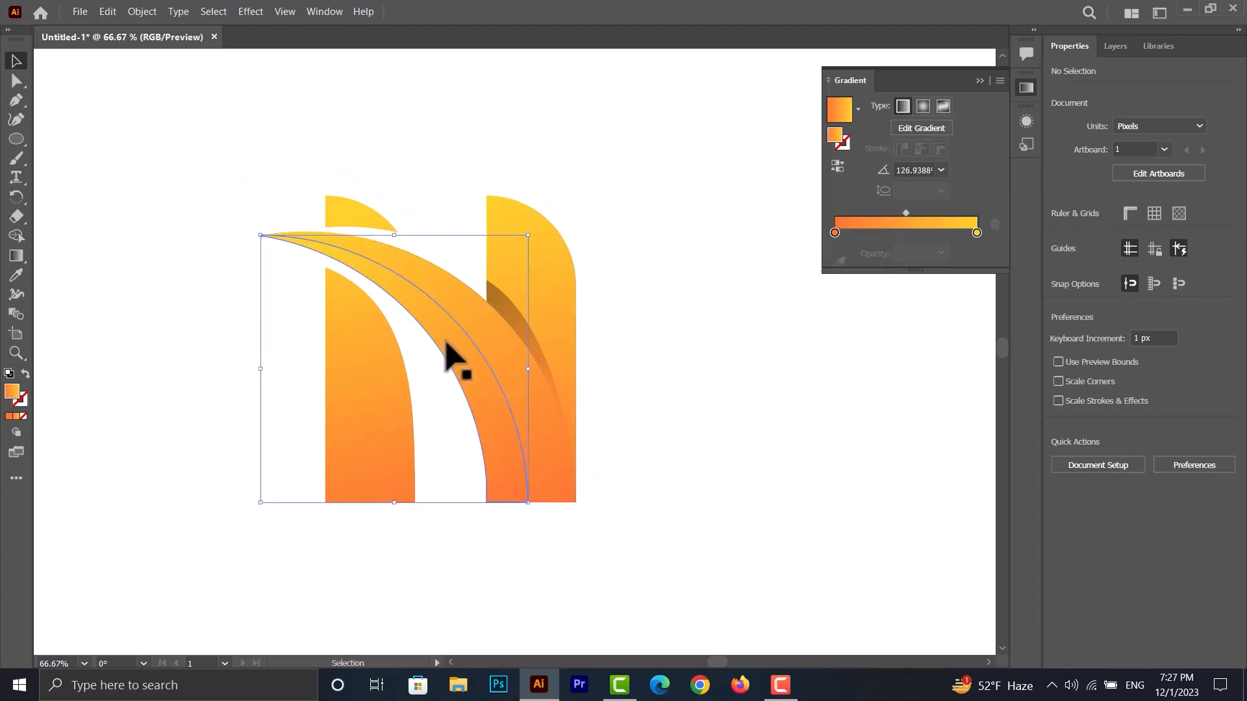
{"action": "left_click", "coordinate": [18, 256]}
{"action": "mouse_move", "coordinate": [507, 515]}
{"action": "left_mouse_down"}
{"action": "mouse_move", "coordinate": [418, 362]}
{"action": "mouse_move", "coordinate": [404, 306]}
{"action": "mouse_move", "coordinate": [415, 254]}
{"action": "mouse_move", "coordinate": [440, 291]}
{"action": "left_mouse_up"}
{"action": "left_click", "coordinate": [16, 60]}
{"action": "left_click", "coordinate": [167, 228]}
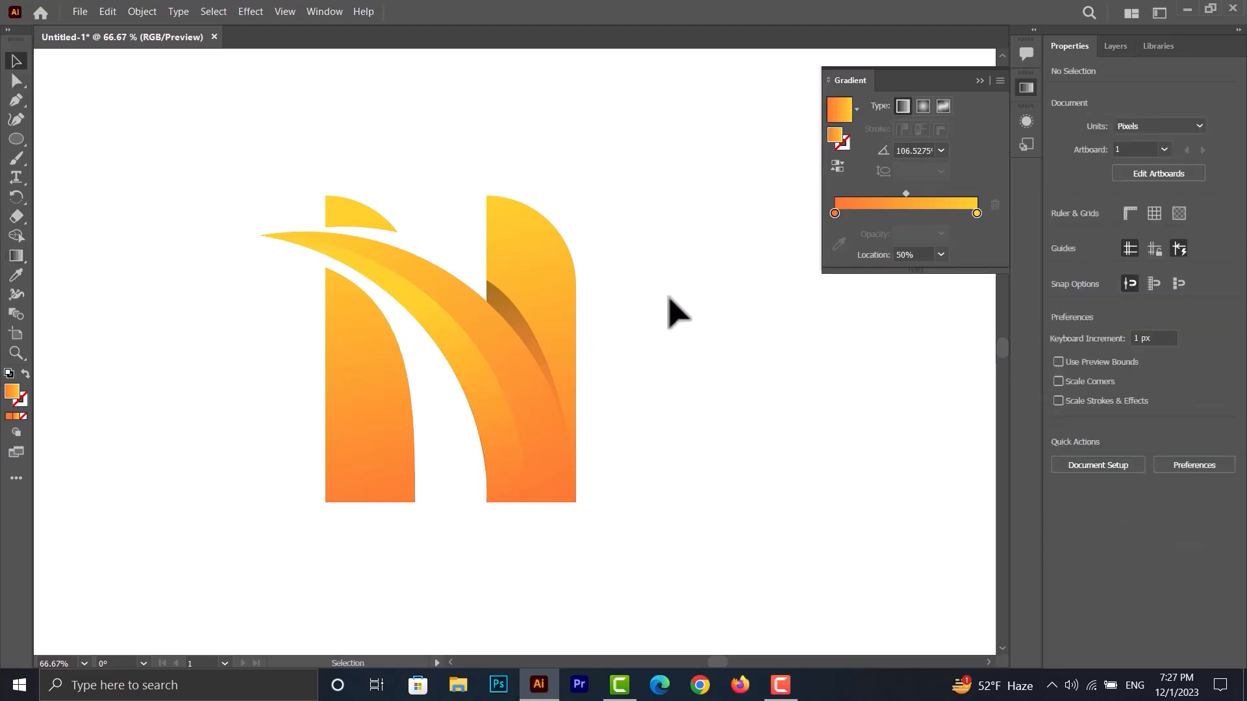
- Close the gradient settings, place a point-text object below the logo and enlarge it to about 107 pt
{"action": "scroll", "coordinate": [659, 300], "scroll_direction": "down", "scroll_amount": 1}
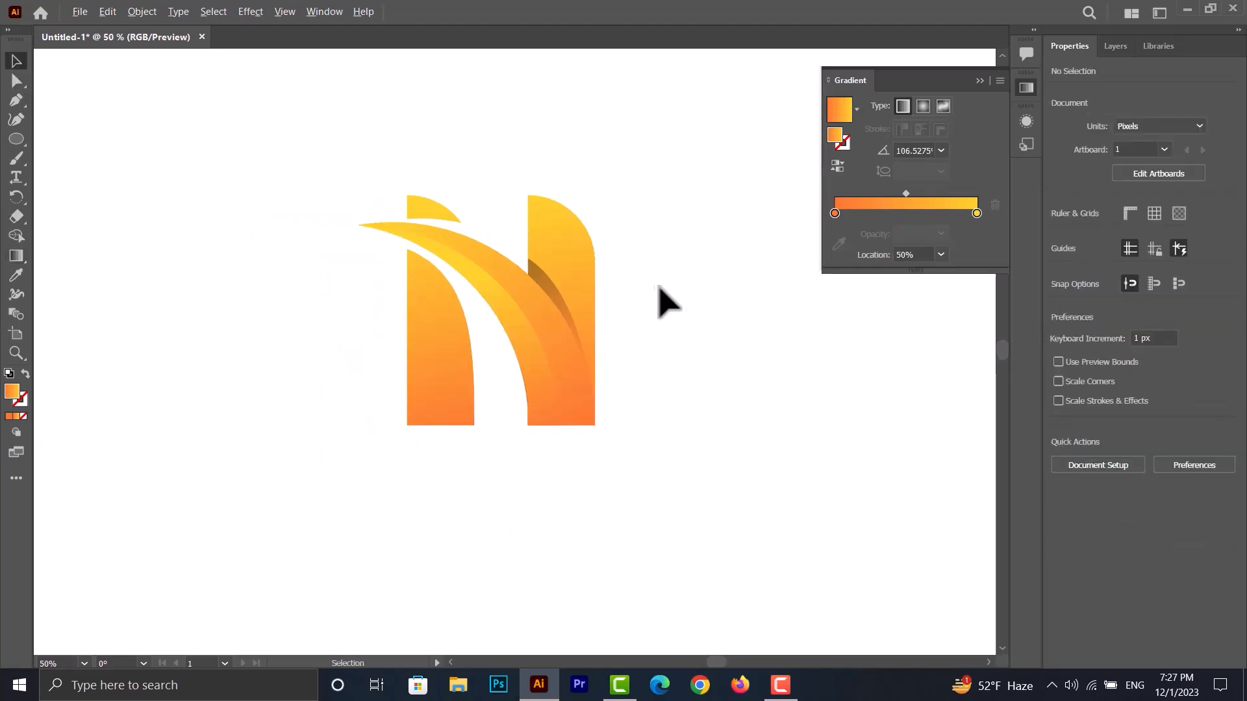
{"action": "left_click", "coordinate": [980, 80]}
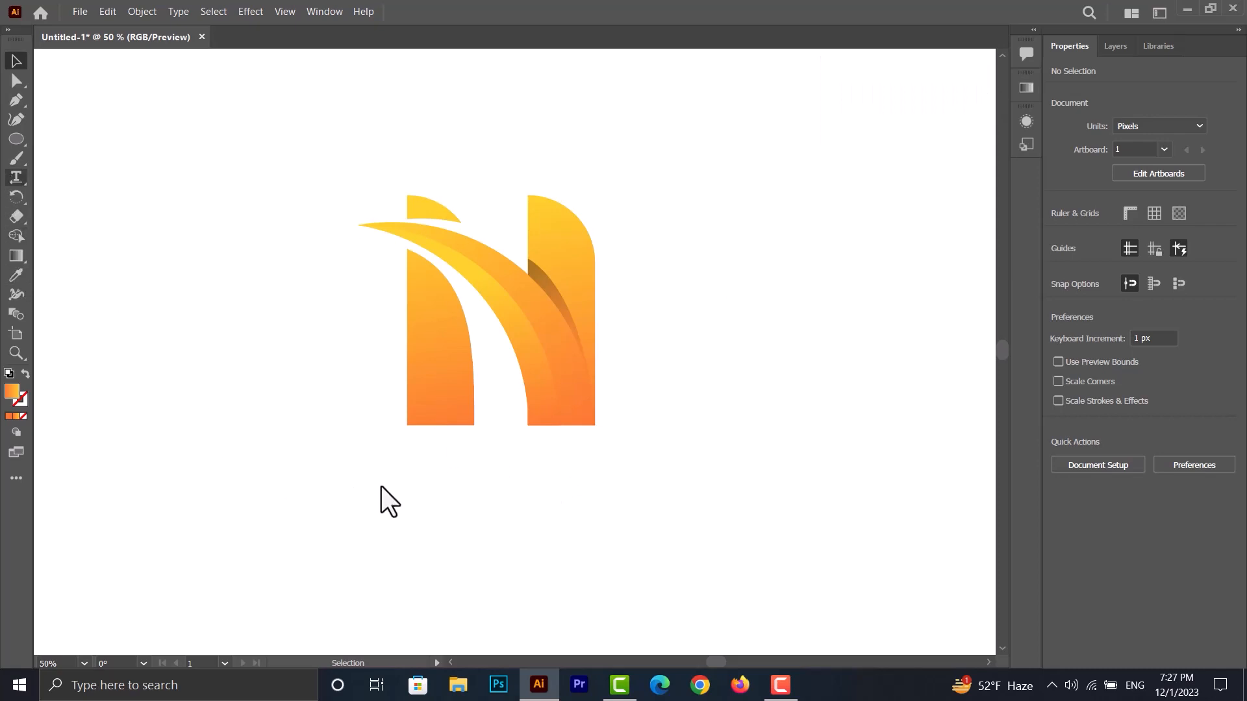
{"action": "key", "text": "t"}
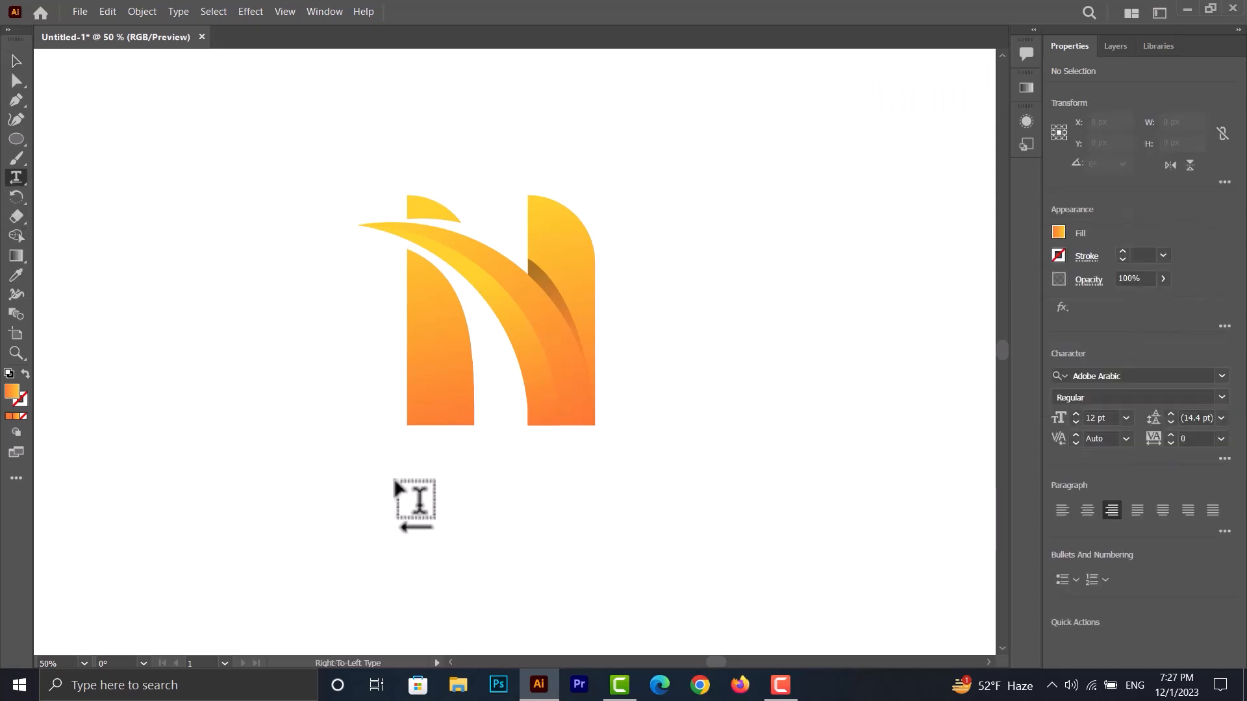
{"action": "left_click", "coordinate": [390, 481]}
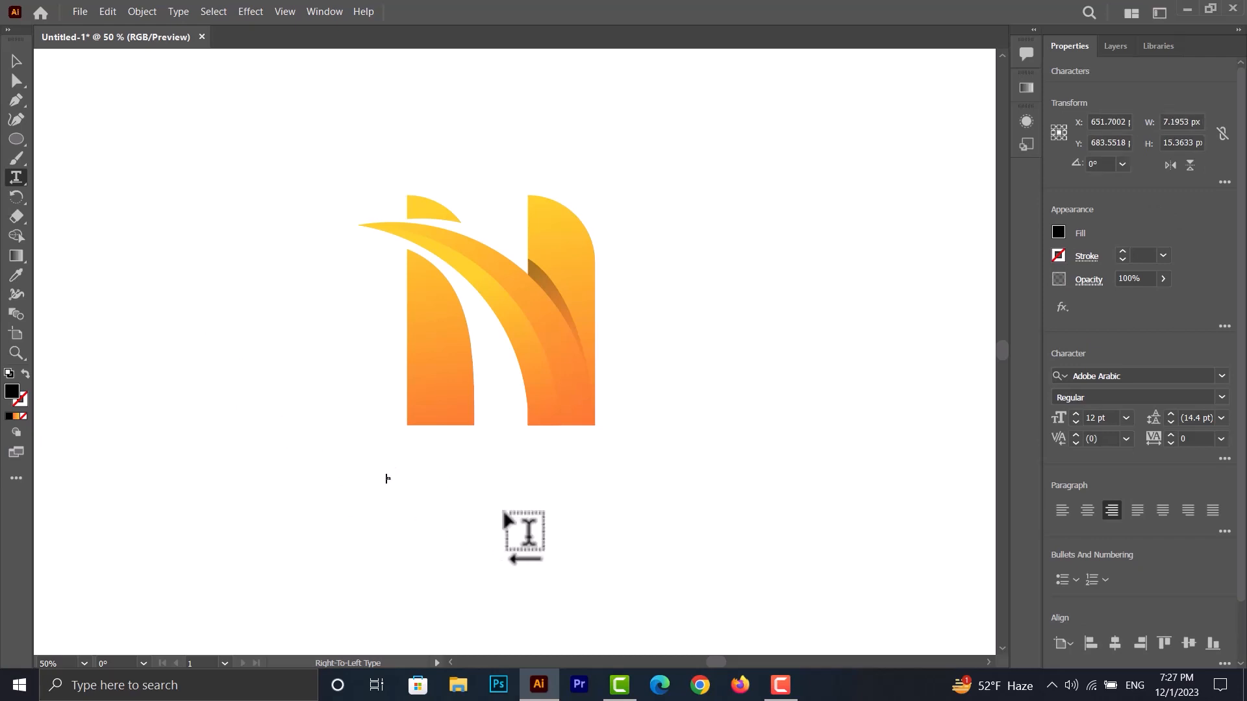
{"action": "left_click", "coordinate": [16, 63]}
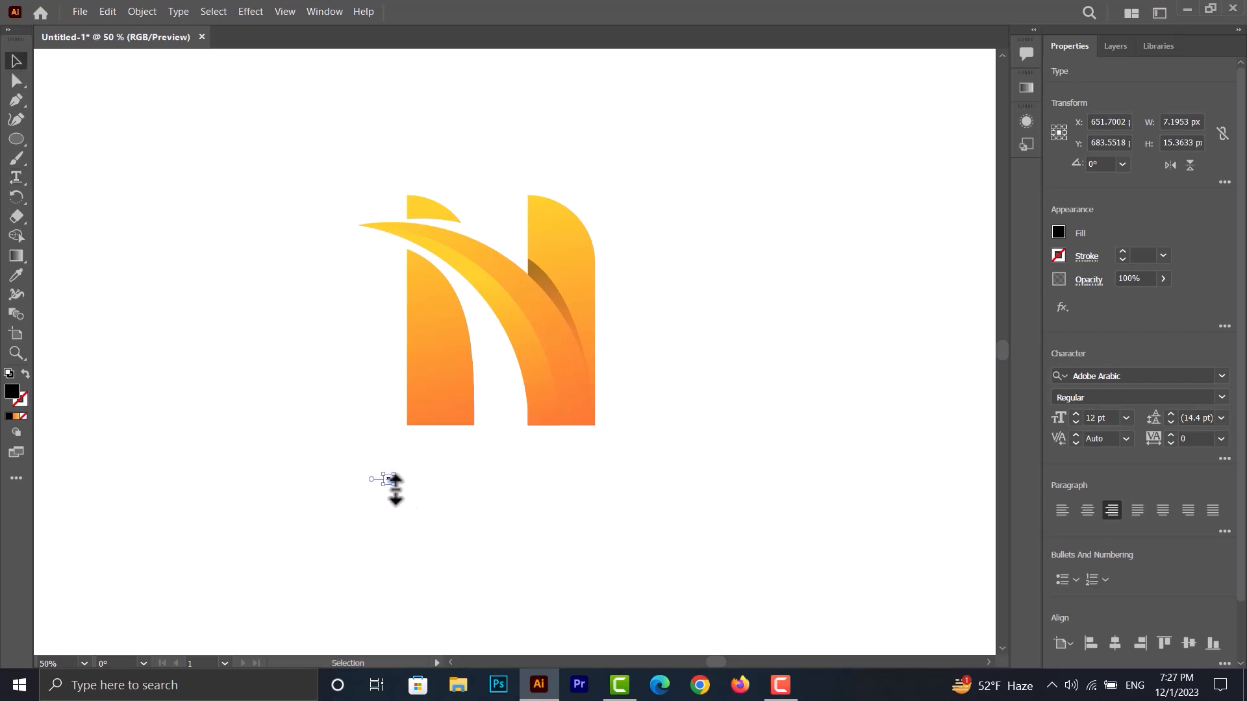
{"action": "left_click_drag", "start_coordinate": [396, 487], "coordinate": [499, 570]}
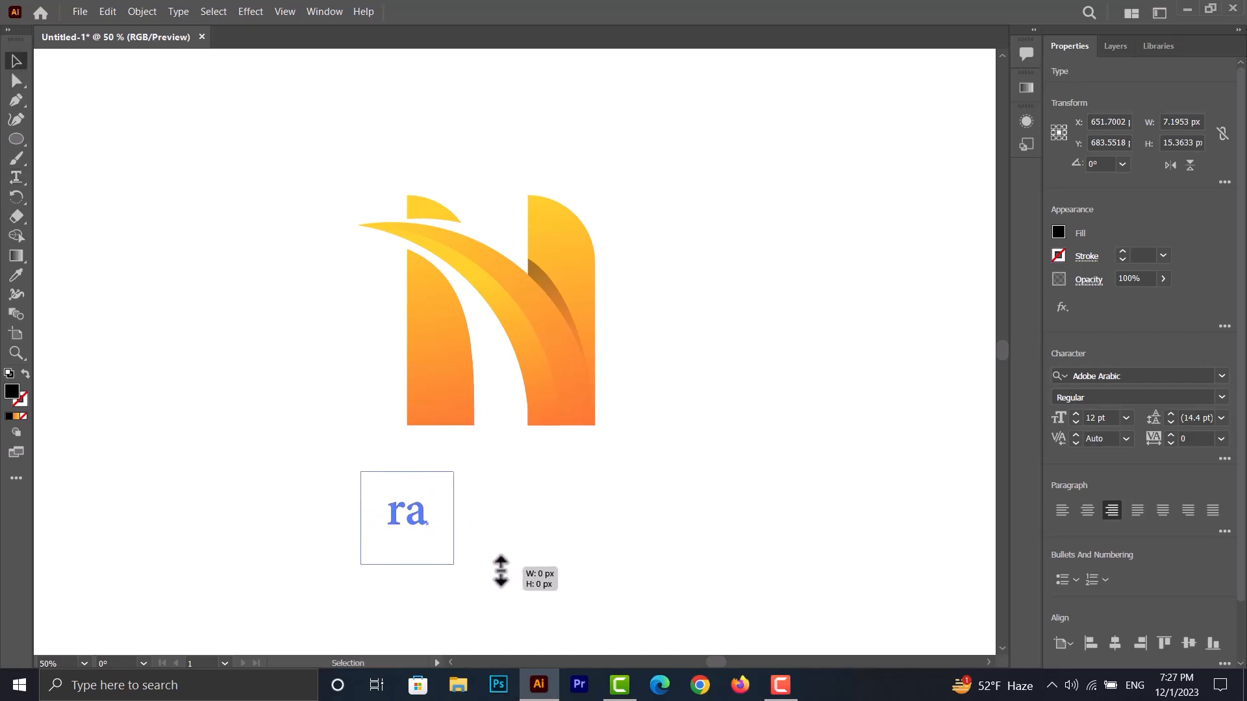
- Replace the placeholder text below the logo with "brandname" and convert it to uppercase
{"action": "double_click", "coordinate": [412, 509]}
{"action": "key", "text": "ctrl+a"}
{"action": "type", "text": "brand"}
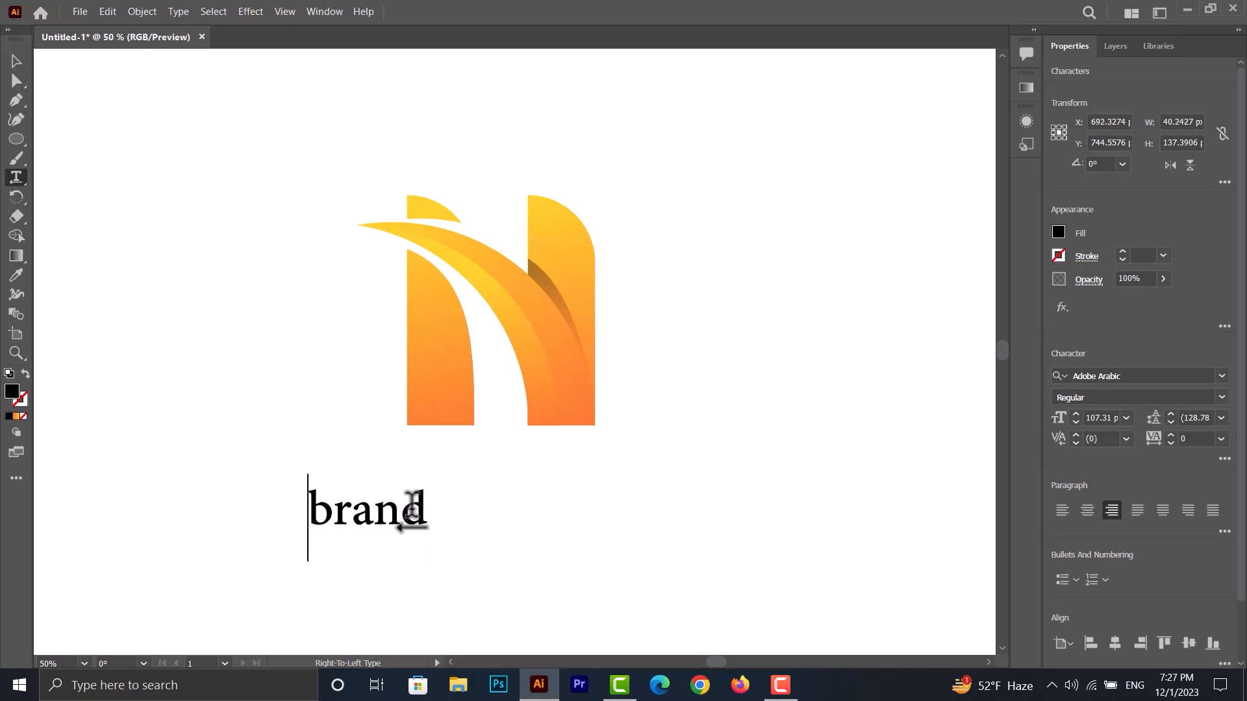
{"action": "type", "text": "name"}
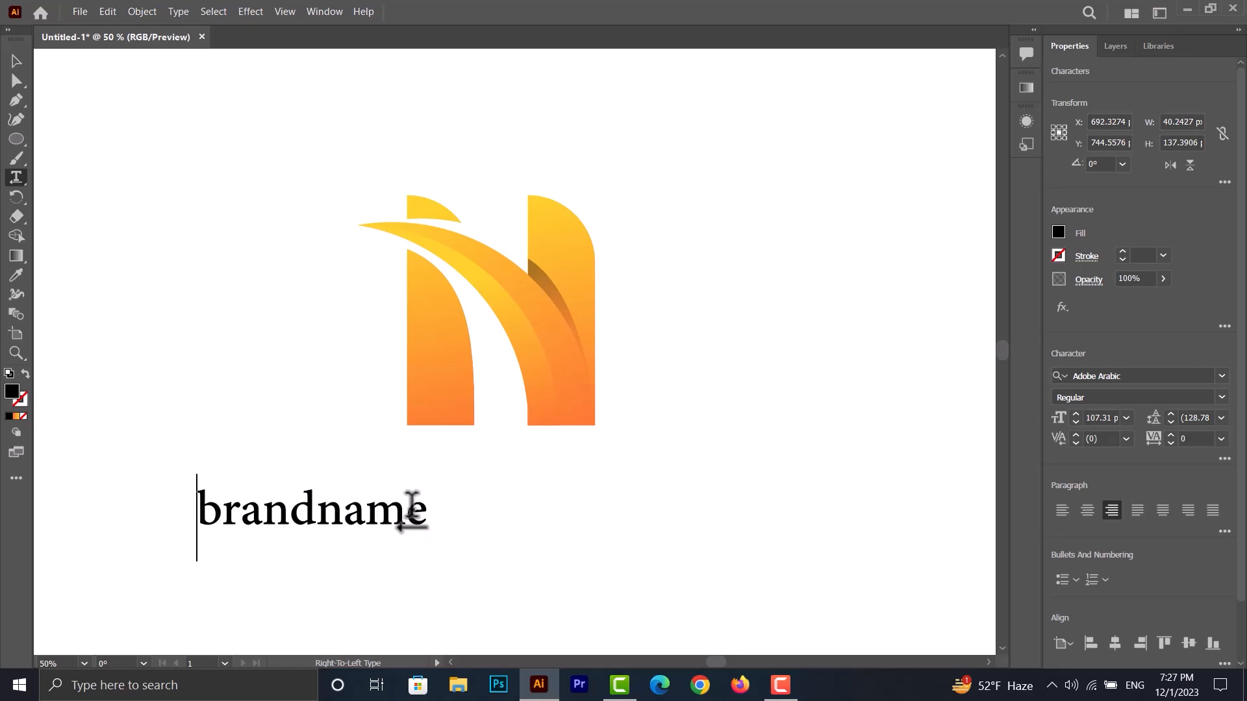
{"action": "key", "text": "ctrl+a"}
{"action": "left_click", "coordinate": [182, 11]}
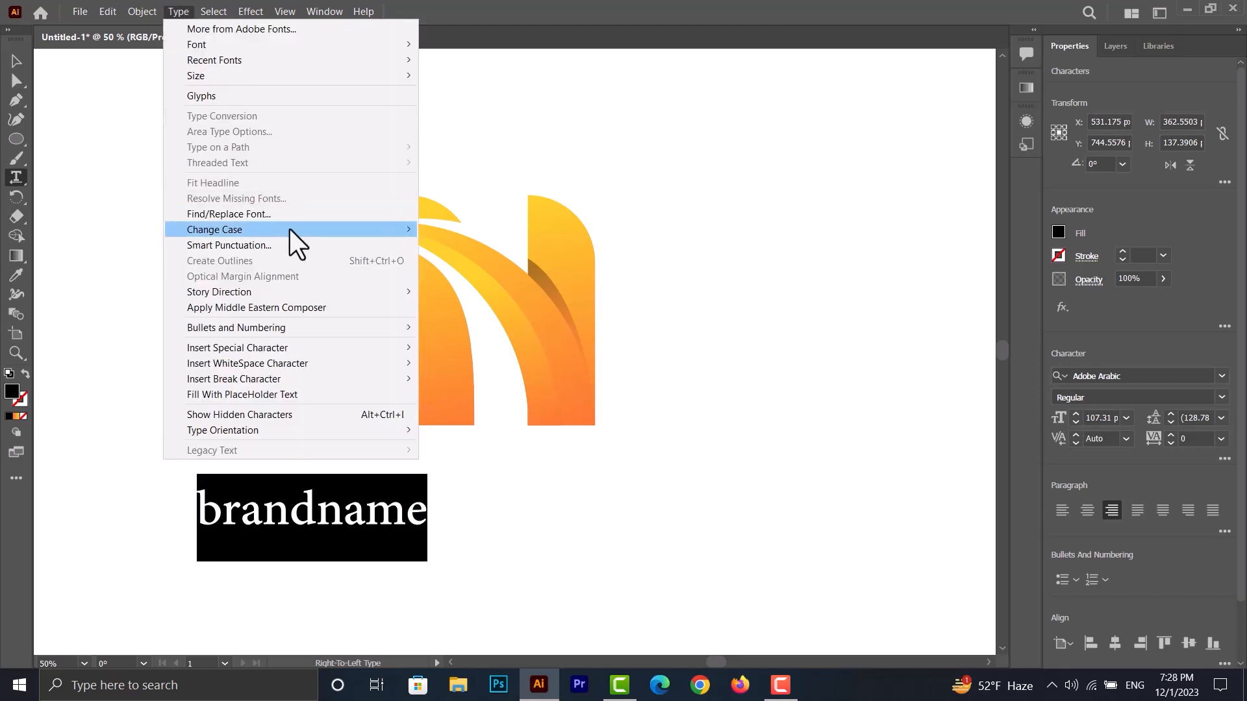
{"action": "mouse_move", "coordinate": [289, 229]}
{"action": "left_click", "coordinate": [439, 231]}
- Set the font of the BRANDNAME text to Gotham-Black
{"action": "left_click", "coordinate": [1159, 376]}
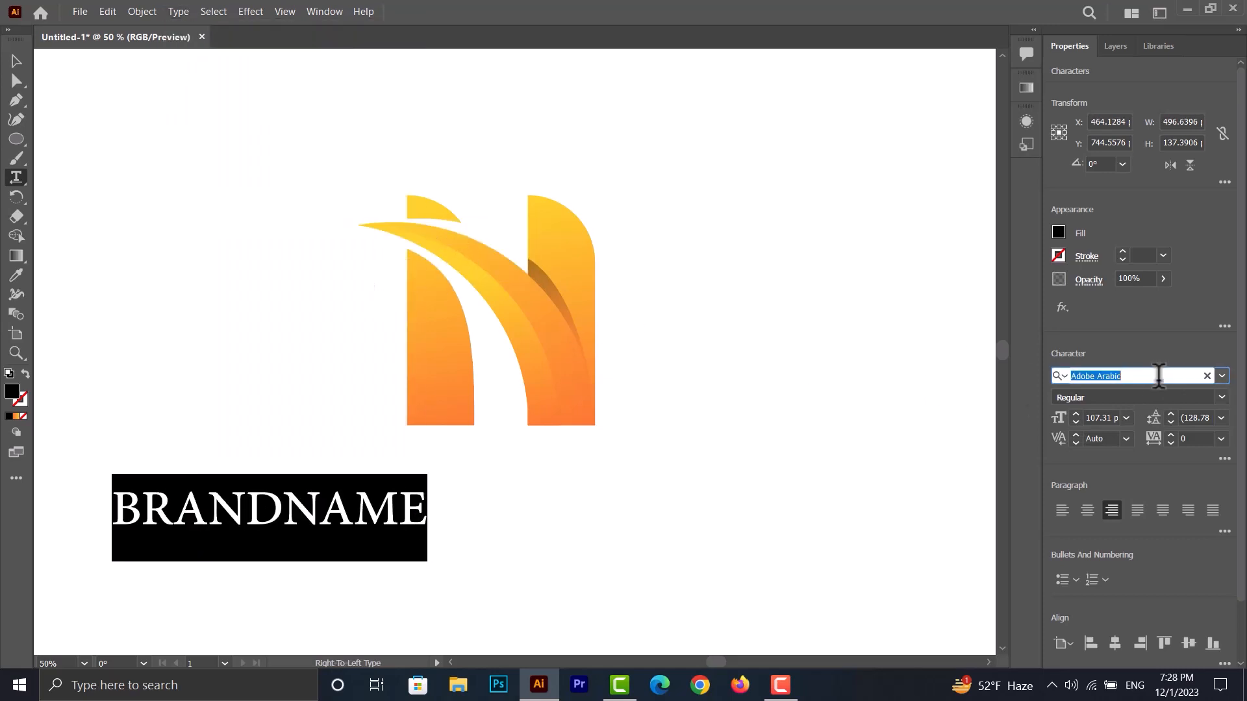
{"action": "type", "text": "go"}
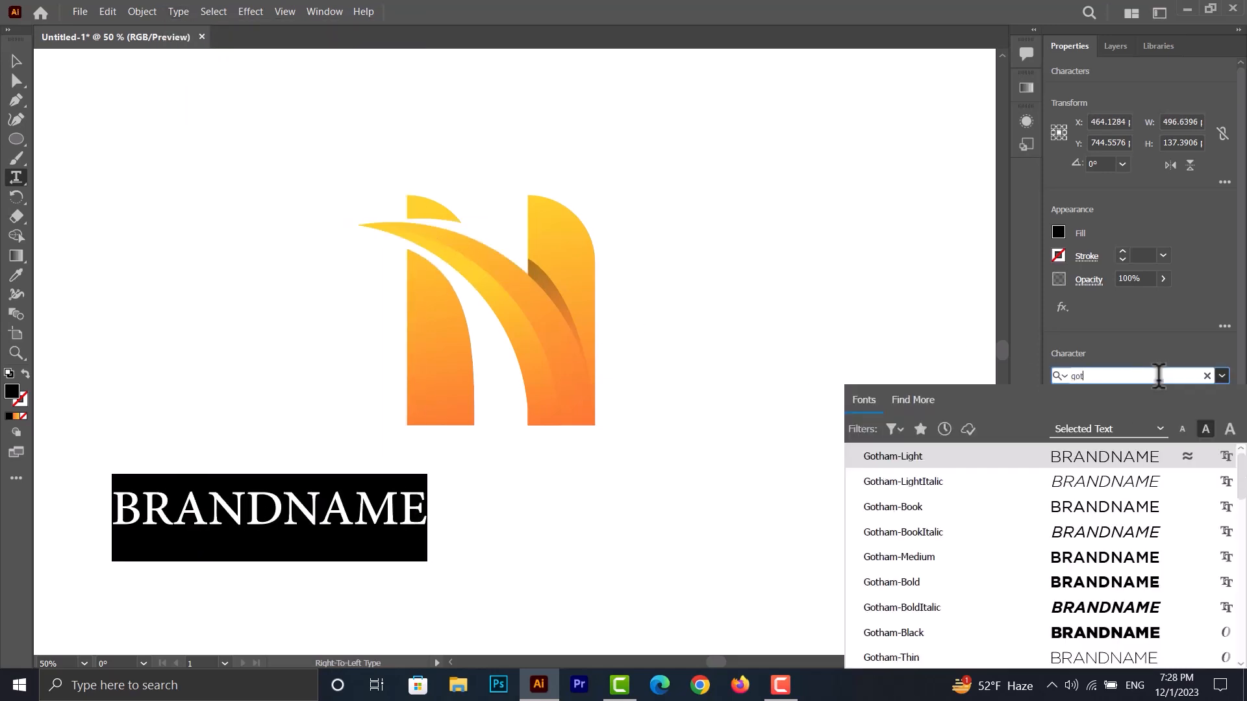
{"action": "type", "text": "t"}
{"action": "left_click", "coordinate": [1104, 633]}
{"action": "left_click", "coordinate": [16, 61]}
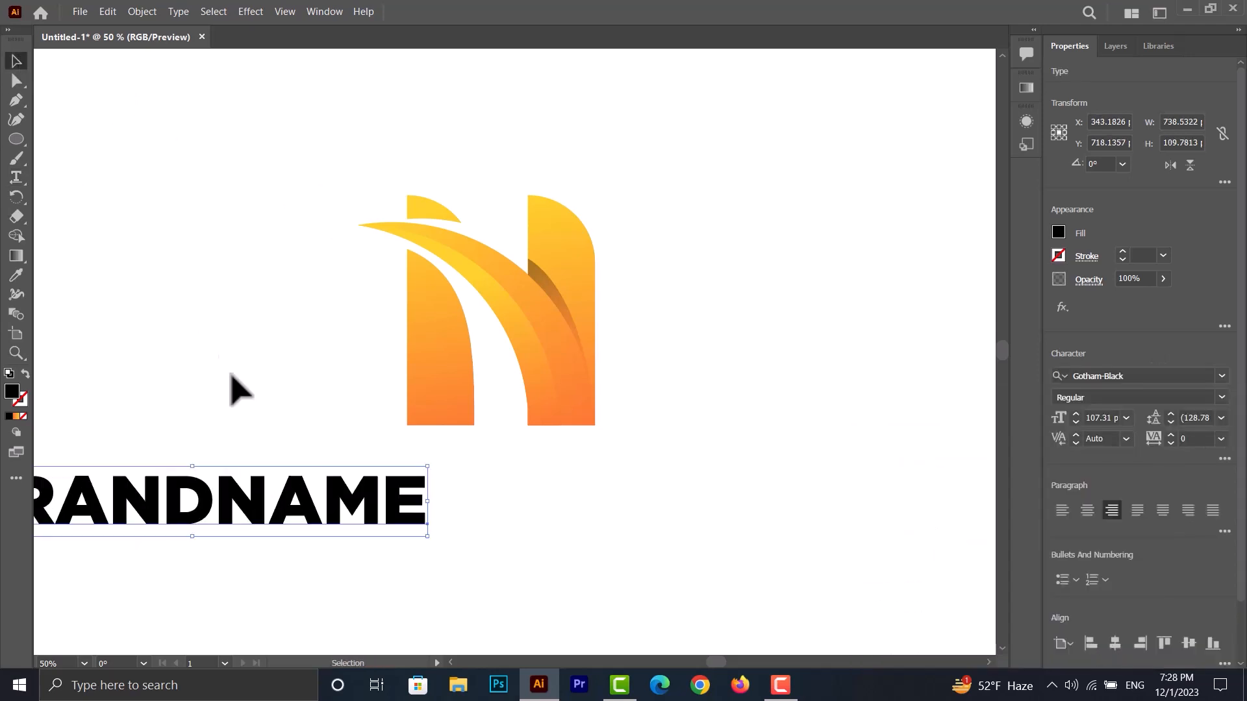
- Move the BRANDNAME text beneath the logo and scale it down to about 81 pt
{"action": "left_click_drag", "start_coordinate": [305, 497], "coordinate": [610, 487]}
{"action": "left_click_drag", "start_coordinate": [736, 533], "coordinate": [668, 508]}
{"action": "left_click_drag", "start_coordinate": [581, 495], "coordinate": [635, 501]}
- Group all the shapes of the logo mark above the brand name
{"action": "left_click_drag", "start_coordinate": [650, 162], "coordinate": [382, 409]}
{"action": "right_click", "coordinate": [415, 322]}
{"action": "left_click", "coordinate": [485, 495]}
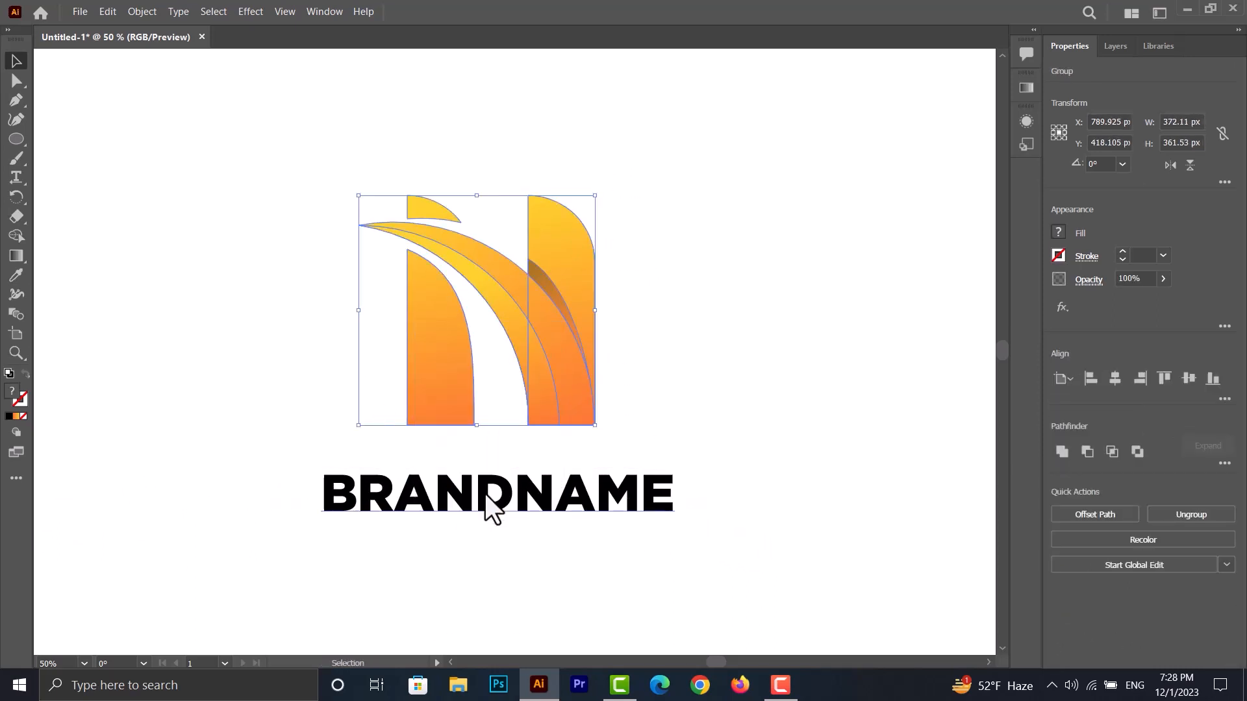
{"action": "left_click", "coordinate": [487, 499]}
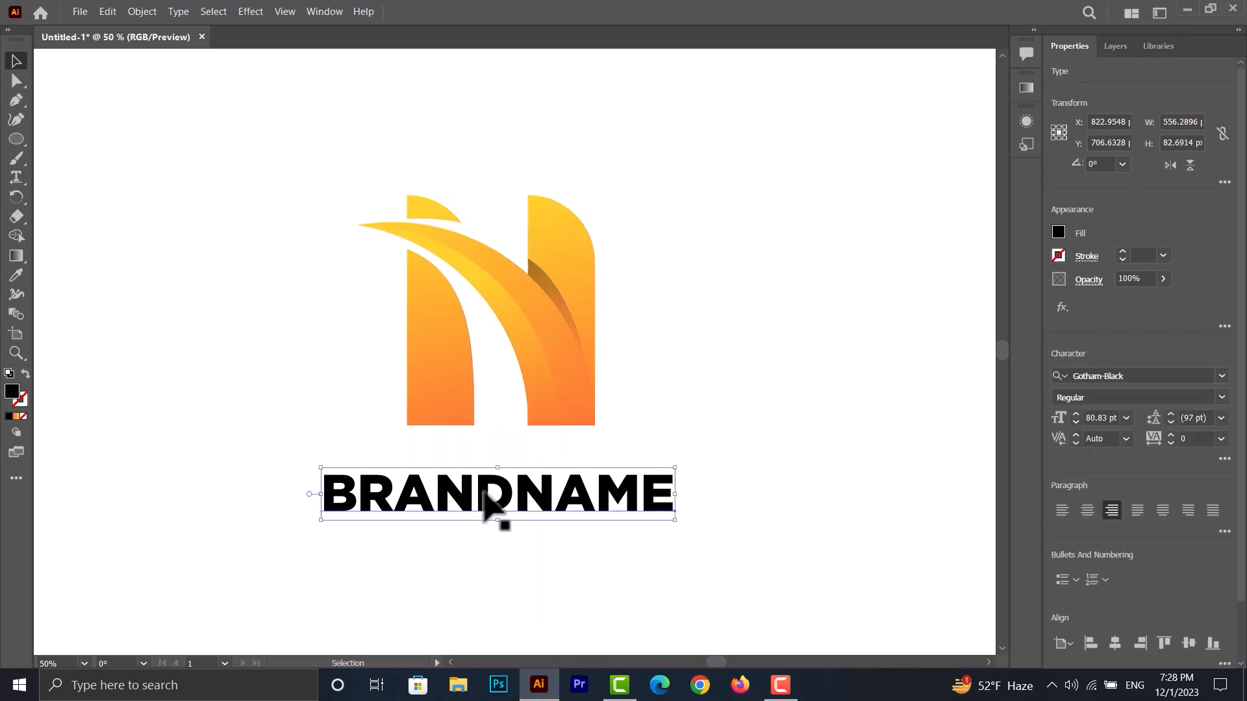
{"action": "left_click_drag", "start_coordinate": [711, 181], "coordinate": [338, 551]}
{"action": "left_click", "coordinate": [473, 599]}
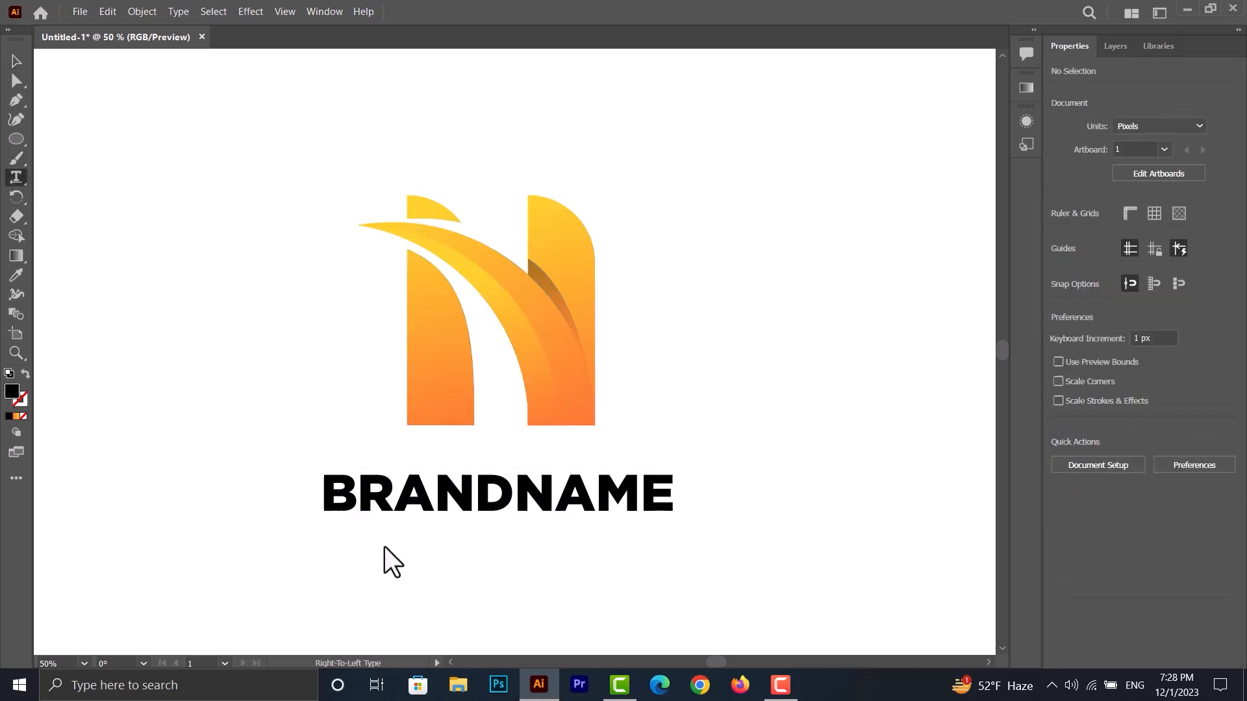
- Add a 12 pt text line reading "tagline" below BRANDNAME and convert it to uppercase
{"action": "left_click", "coordinate": [473, 549]}
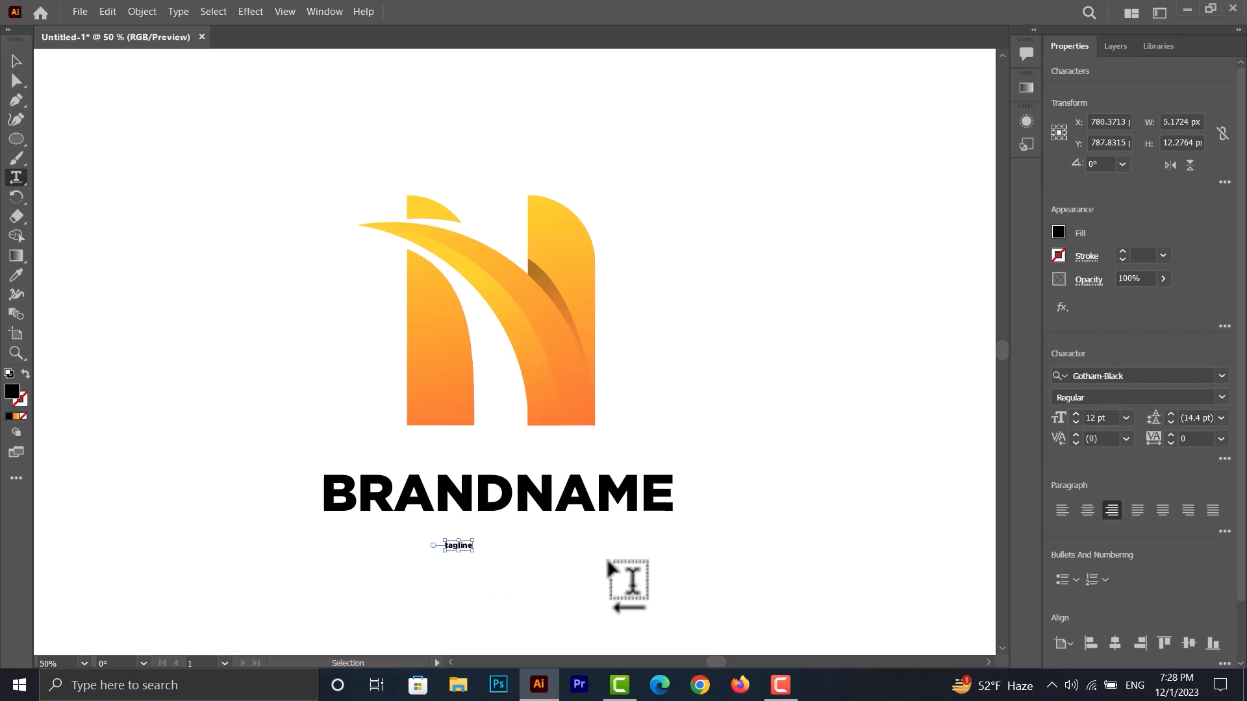
{"action": "key", "text": "ctrl+a"}
{"action": "left_click", "coordinate": [178, 12]}
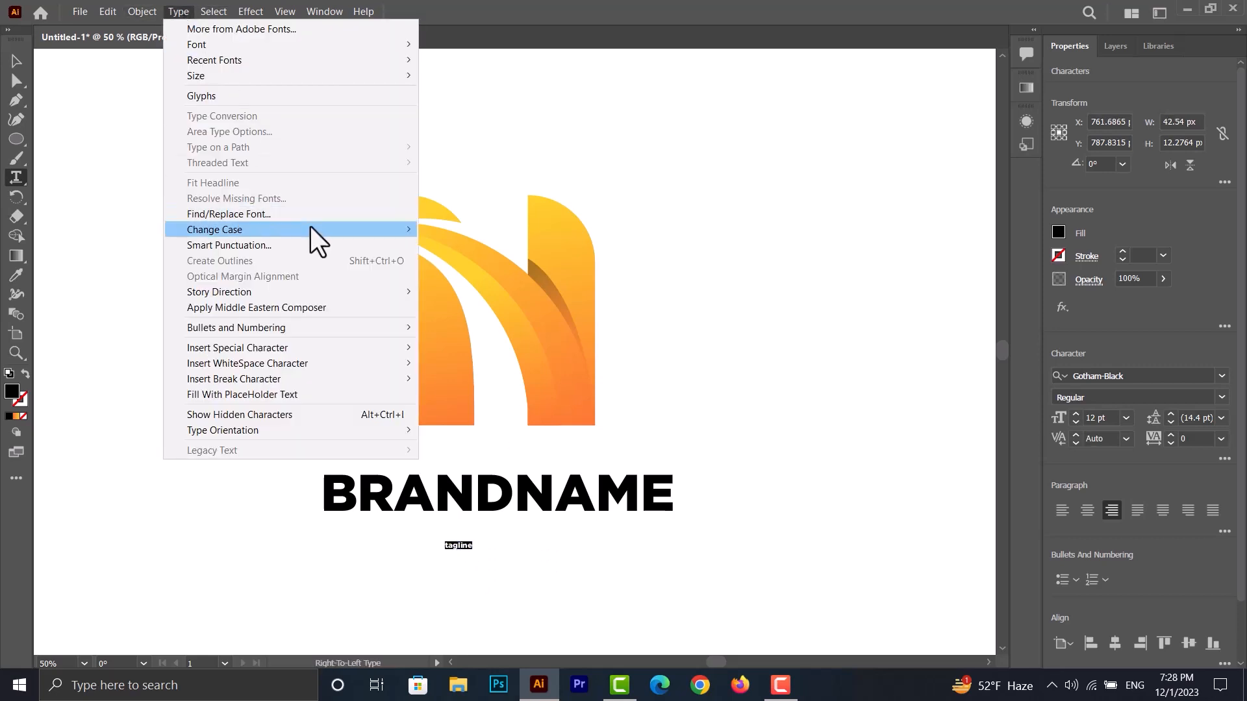
{"action": "mouse_move", "coordinate": [310, 227]}
{"action": "left_click", "coordinate": [449, 233]}
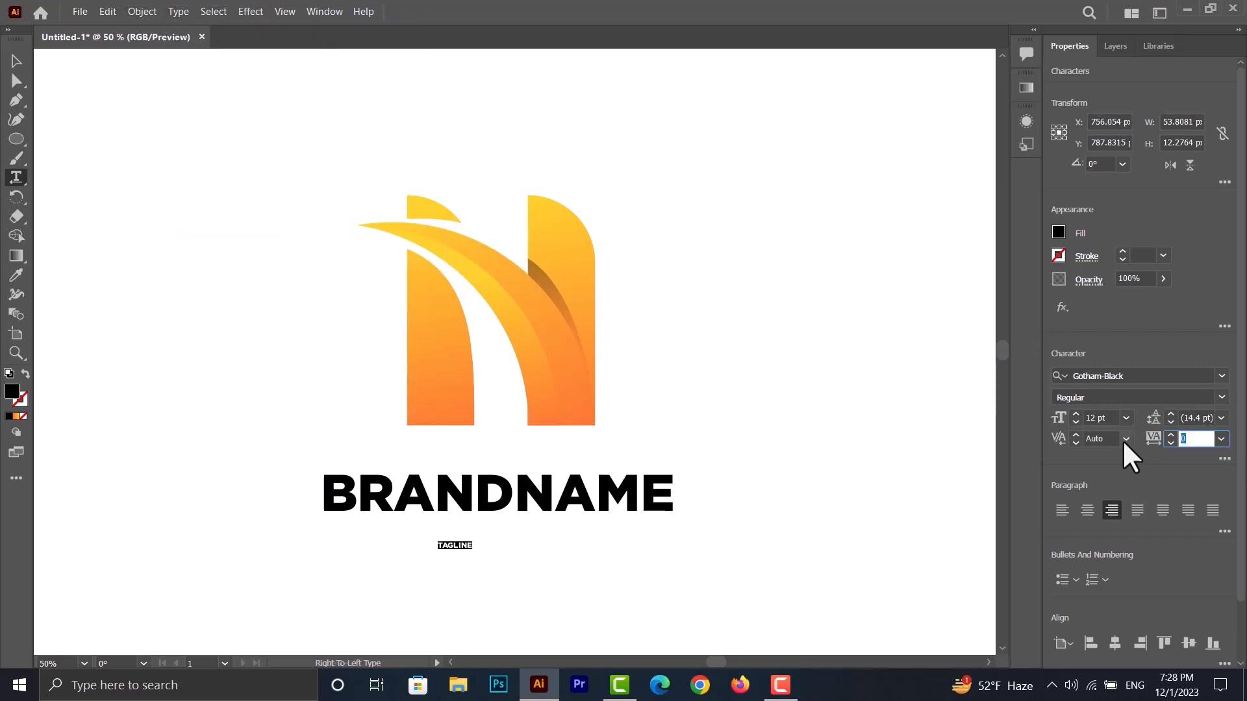
- Set the TAGLINE text's tracking to 800 and its font to Gotham-Light
{"action": "type", "text": "800"}
{"action": "key", "text": "Return"}
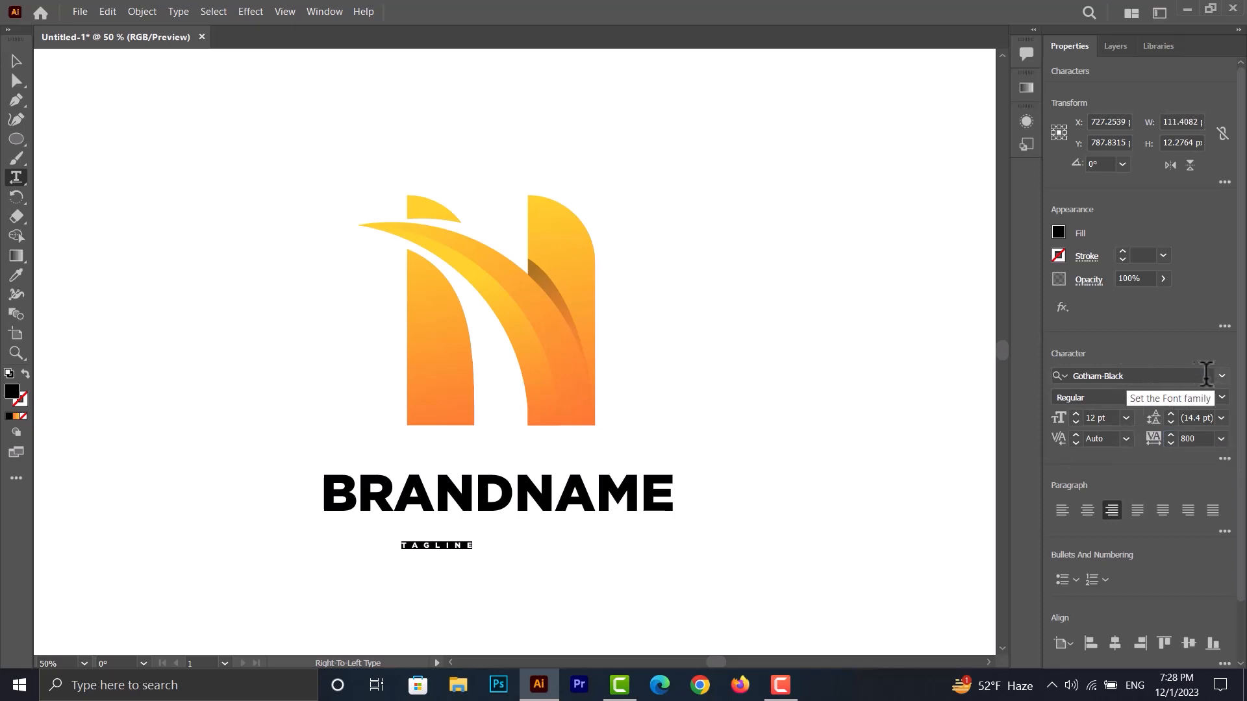
{"action": "left_click", "coordinate": [1205, 376]}
{"action": "type", "text": "got"}
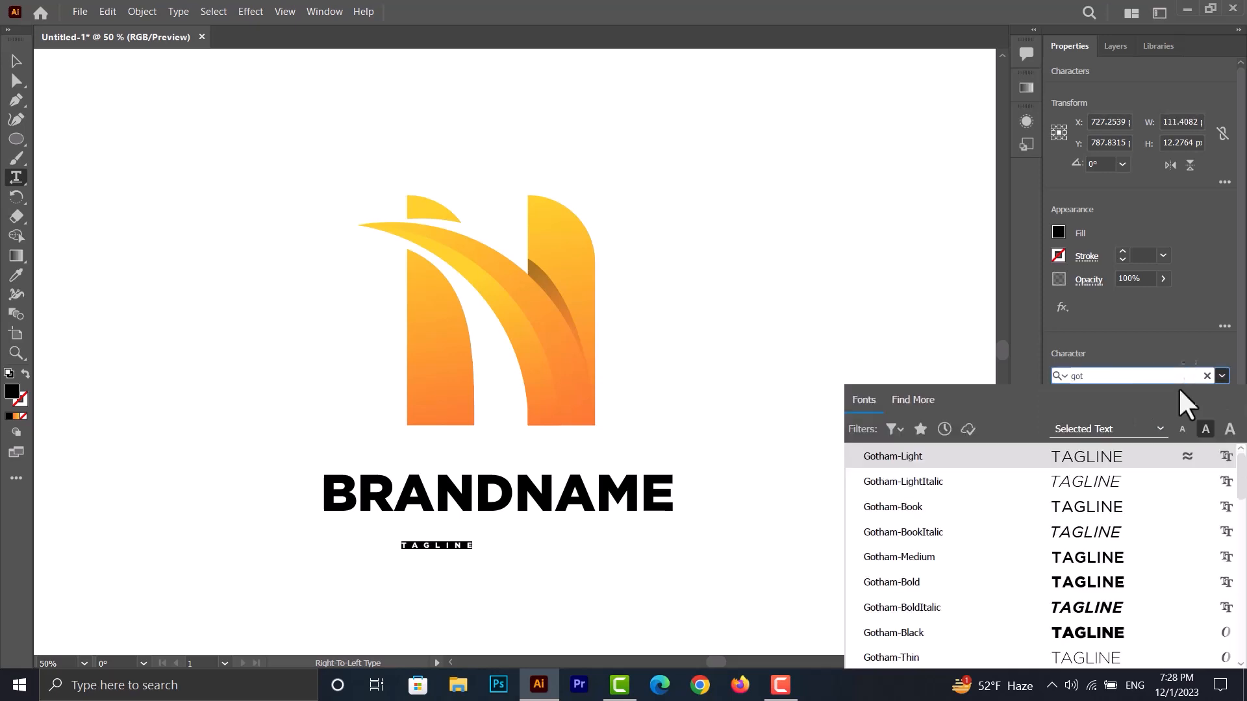
{"action": "left_click", "coordinate": [1089, 455]}
{"action": "left_click", "coordinate": [10, 63]}
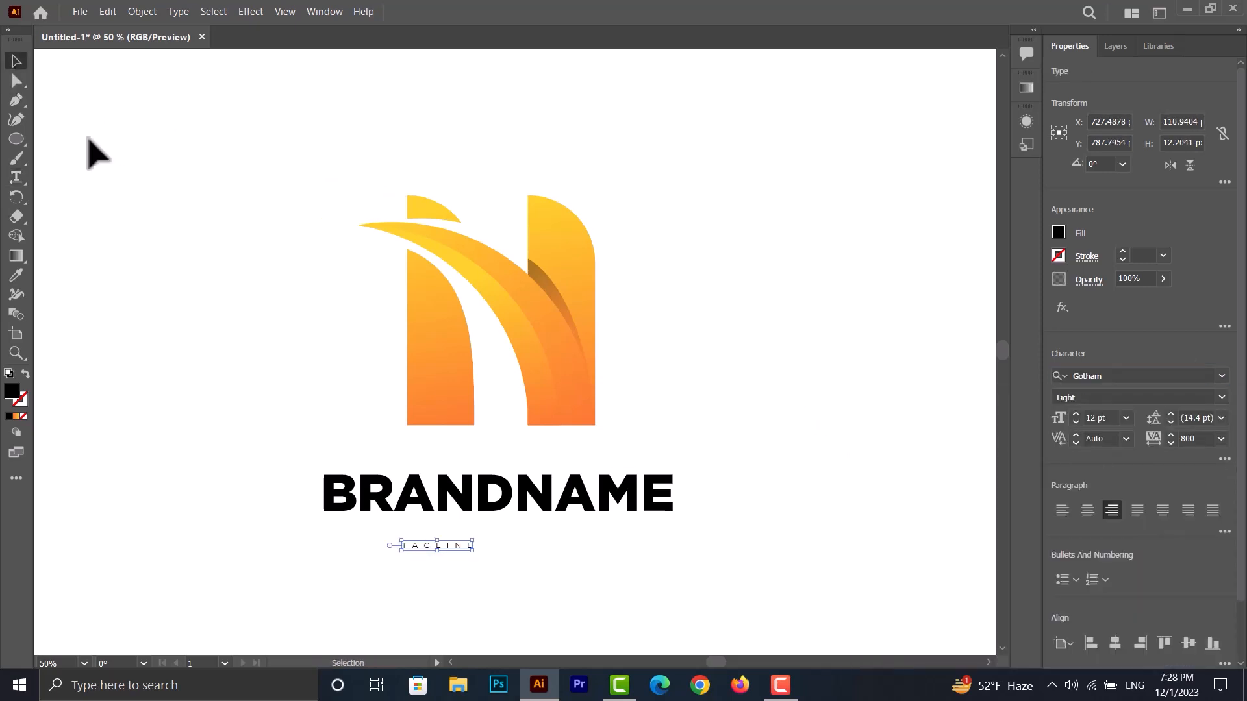
- Scale the TAGLINE text up to about 36 pt and align the logo mark, BRANDNAME and TAGLINE on their horizontal centers
{"action": "left_click_drag", "start_coordinate": [473, 545], "coordinate": [613, 564]}
{"action": "left_click_drag", "start_coordinate": [534, 552], "coordinate": [549, 556]}
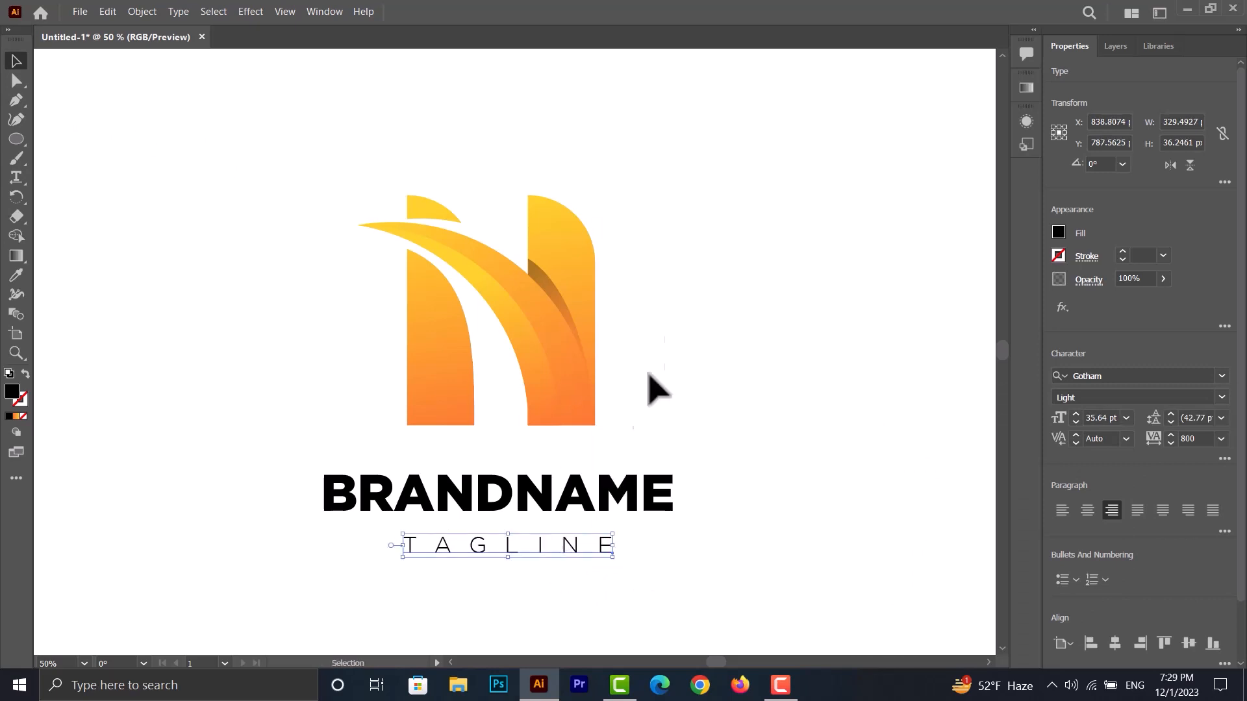
{"action": "left_click_drag", "start_coordinate": [717, 185], "coordinate": [400, 630]}
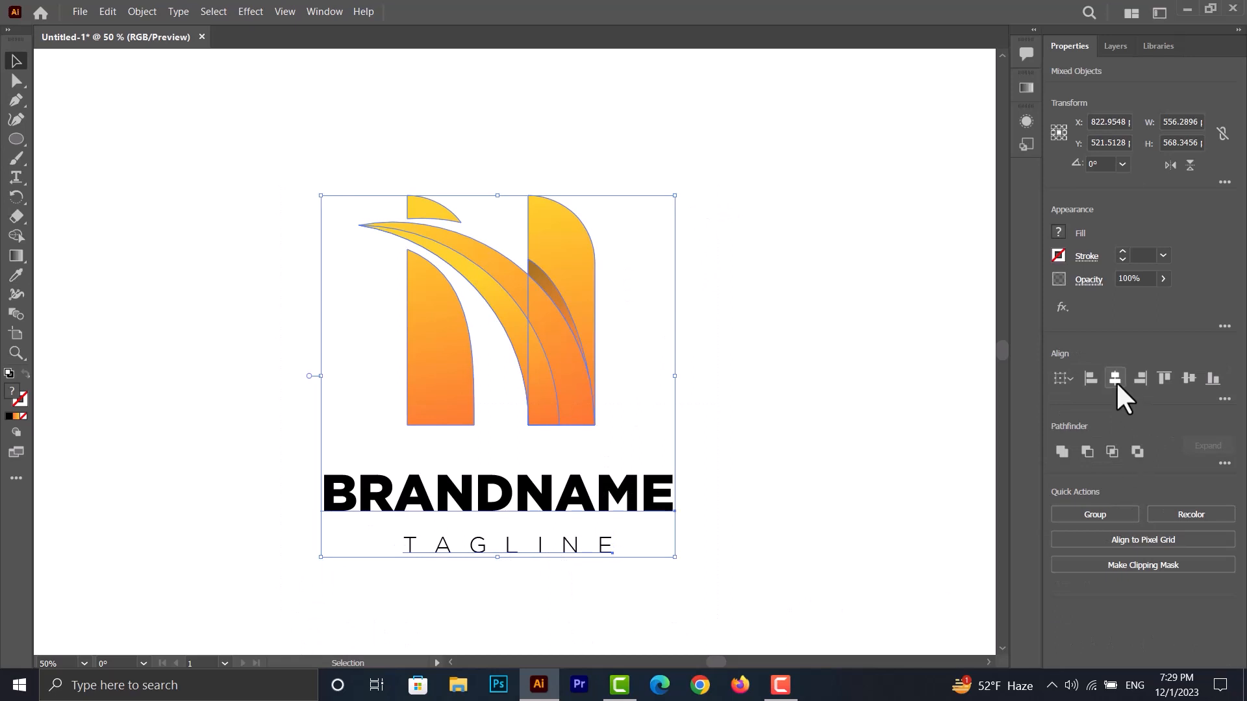
{"action": "left_click", "coordinate": [1115, 377]}
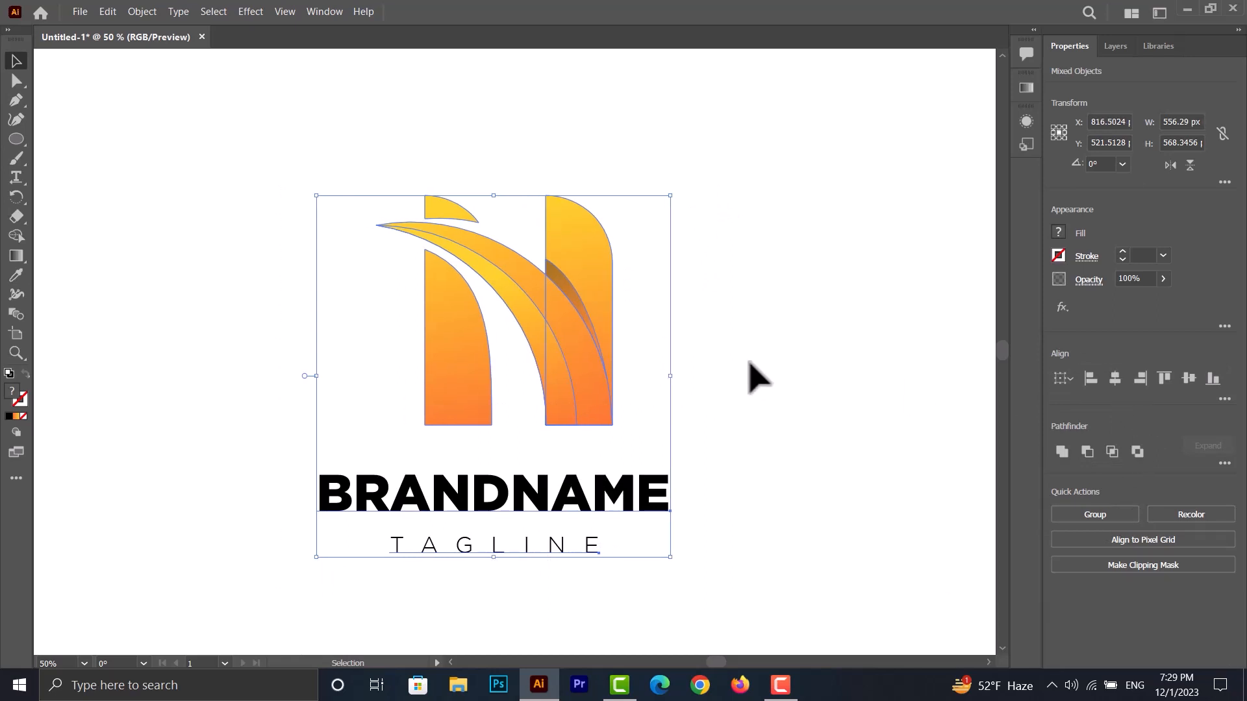
{"action": "left_click", "coordinate": [754, 374]}
- Select the whole logo mark as a group and nudge it left by about 28 px above the brand name
{"action": "left_click_drag", "start_coordinate": [682, 147], "coordinate": [343, 433]}
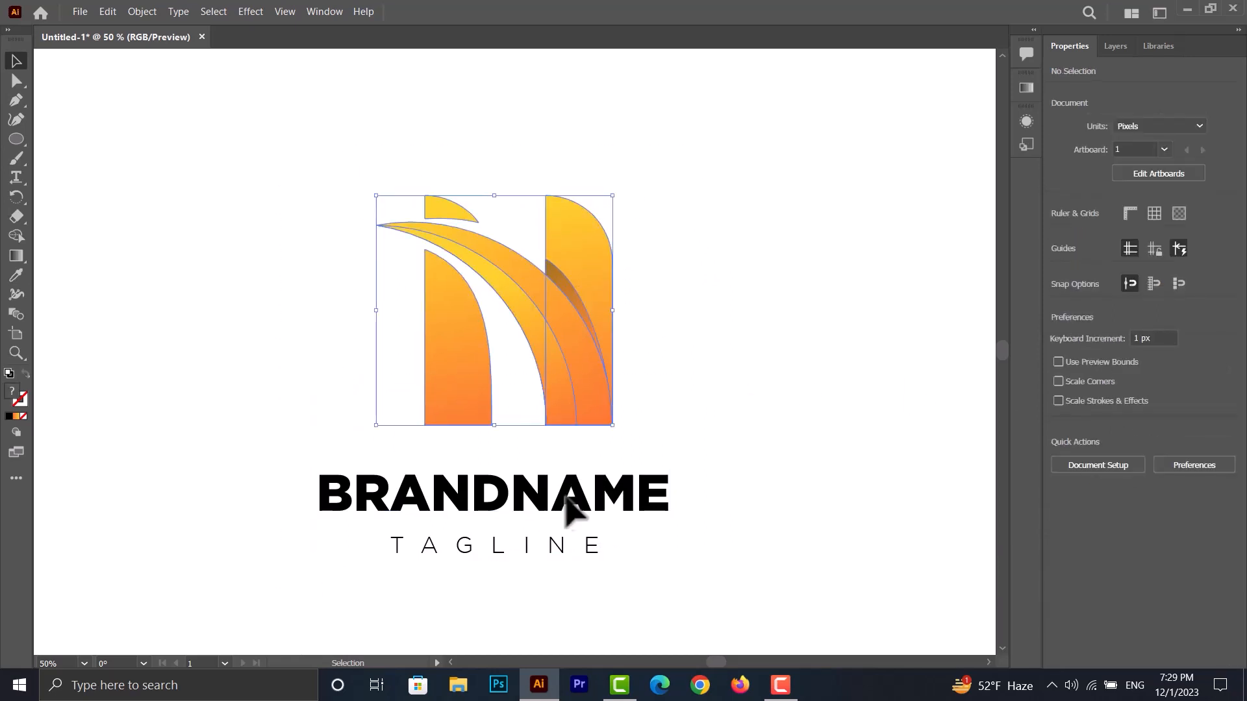
{"action": "key", "text": "ctrl+g"}
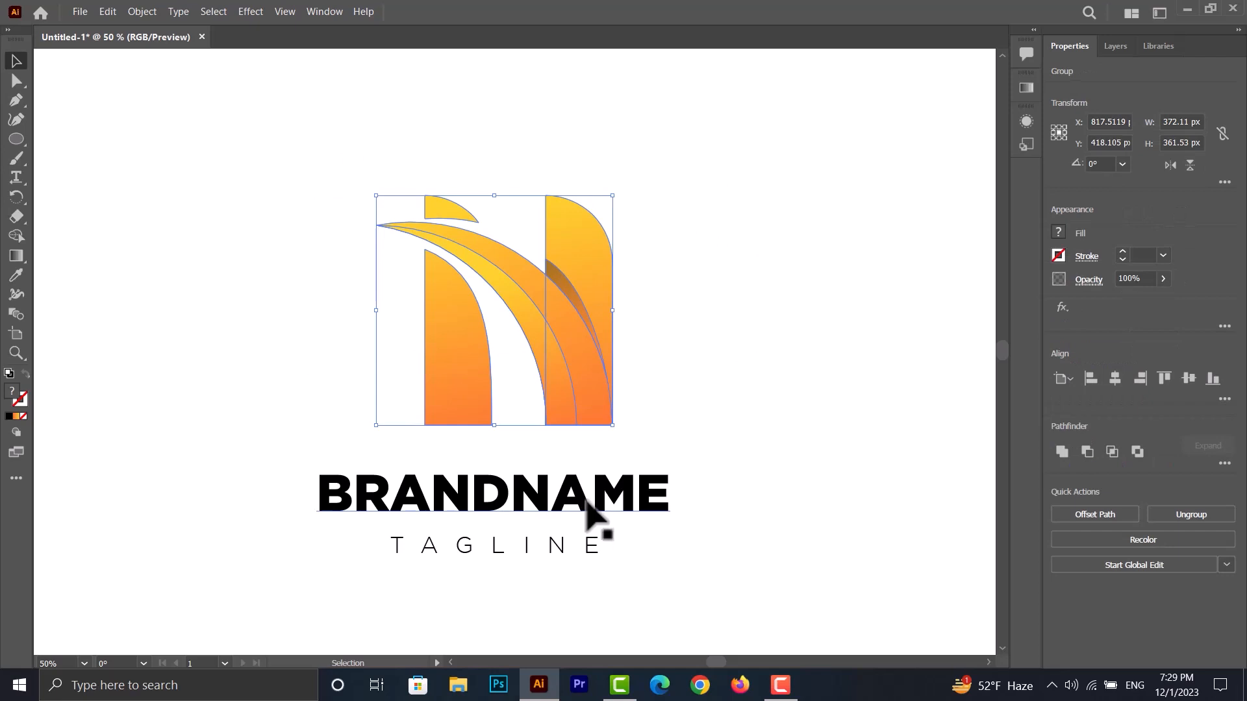
{"action": "key", "text": "Left"}
{"action": "key", "text": "Left"}
{"action": "key", "text": "Left"}
{"action": "key", "text": "Left"}
{"action": "key", "text": "Left"}
{"action": "key", "text": "Left"}
{"action": "key", "text": "Left"}
{"action": "key", "text": "Left"}
{"action": "key", "text": "Left"}
{"action": "key", "text": "Left"}
{"action": "key", "text": "Left"}
{"action": "key", "text": "Left"}
{"action": "key", "text": "Left"}
{"action": "key", "text": "Left"}
{"action": "key", "text": "Left"}
{"action": "key", "text": "Left"}
{"action": "key", "text": "Left"}
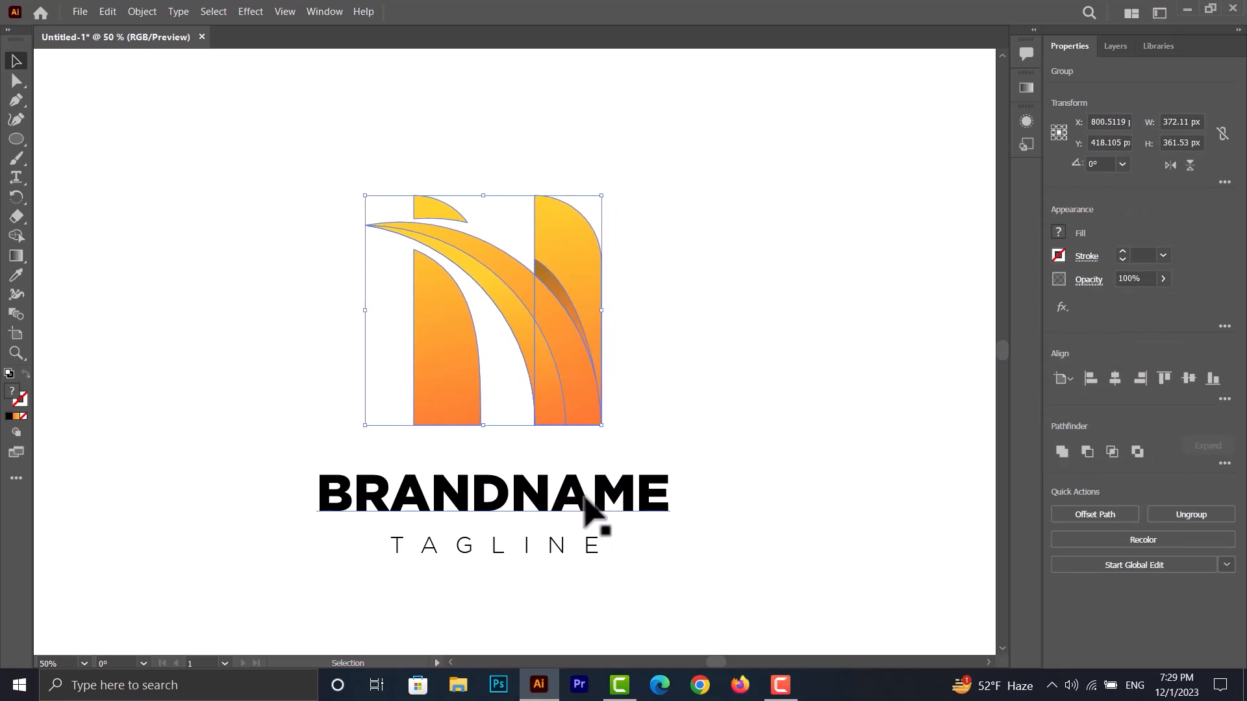
{"action": "key", "text": "Left"}
{"action": "key", "text": "Left"}
{"action": "key", "text": "Left"}
{"action": "key", "text": "Left"}
{"action": "key", "text": "Left"}
{"action": "key", "text": "Left"}
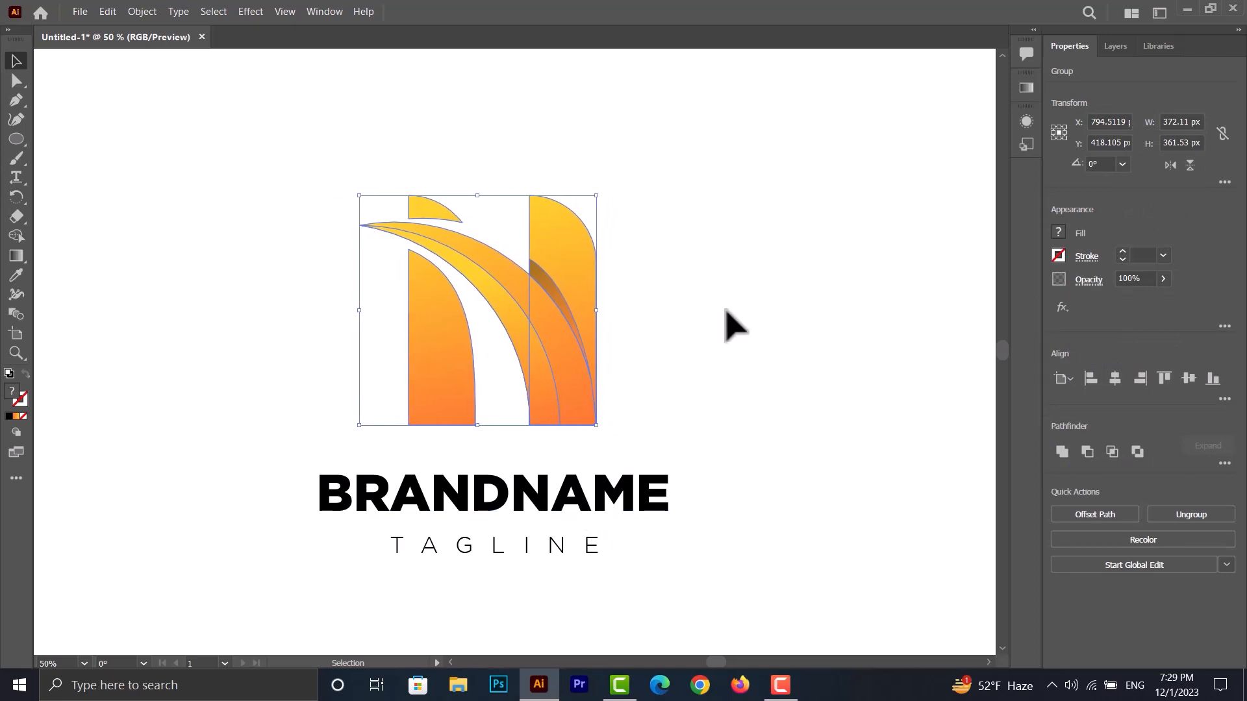
{"action": "left_click", "coordinate": [726, 310]}
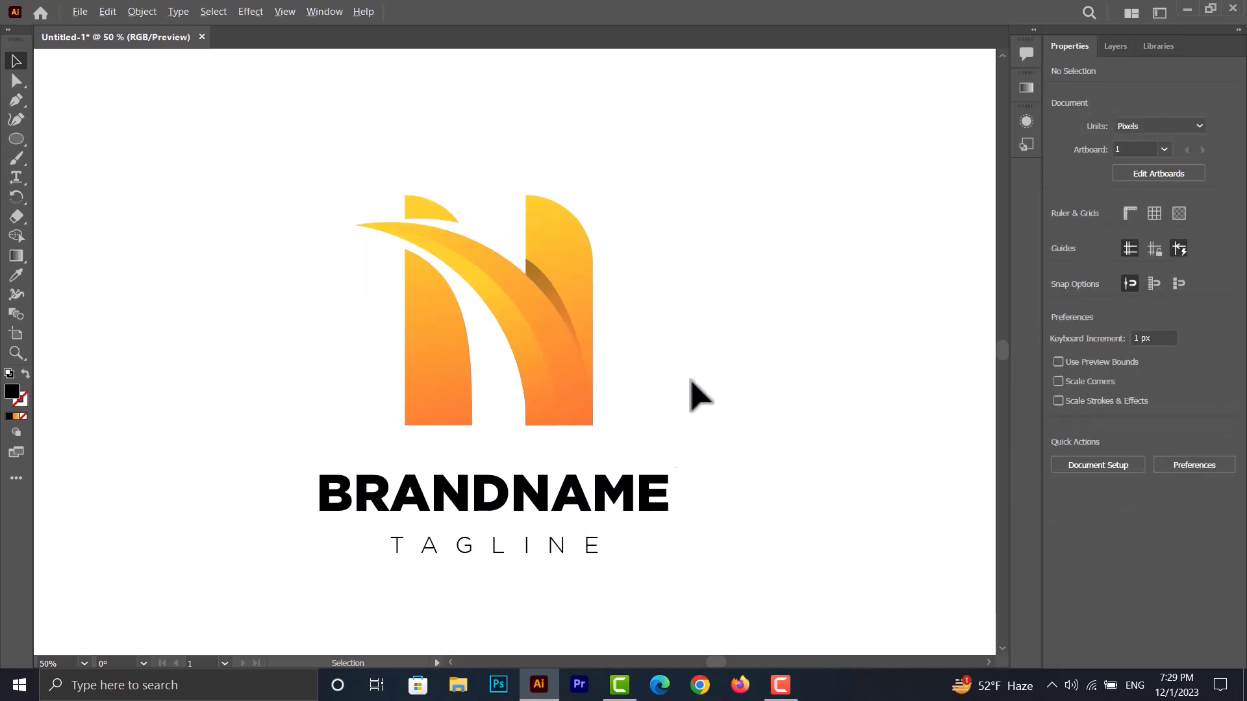
{"action": "scroll", "coordinate": [690, 379], "scroll_direction": "down", "scroll_amount": 2}
{"action": "scroll", "coordinate": [716, 371], "scroll_direction": "up", "scroll_amount": 2}
{"action": "scroll", "coordinate": [180, 442], "scroll_direction": "down", "scroll_amount": 1}
{"action": "scroll", "coordinate": [188, 457], "scroll_direction": "down", "scroll_amount": 1}
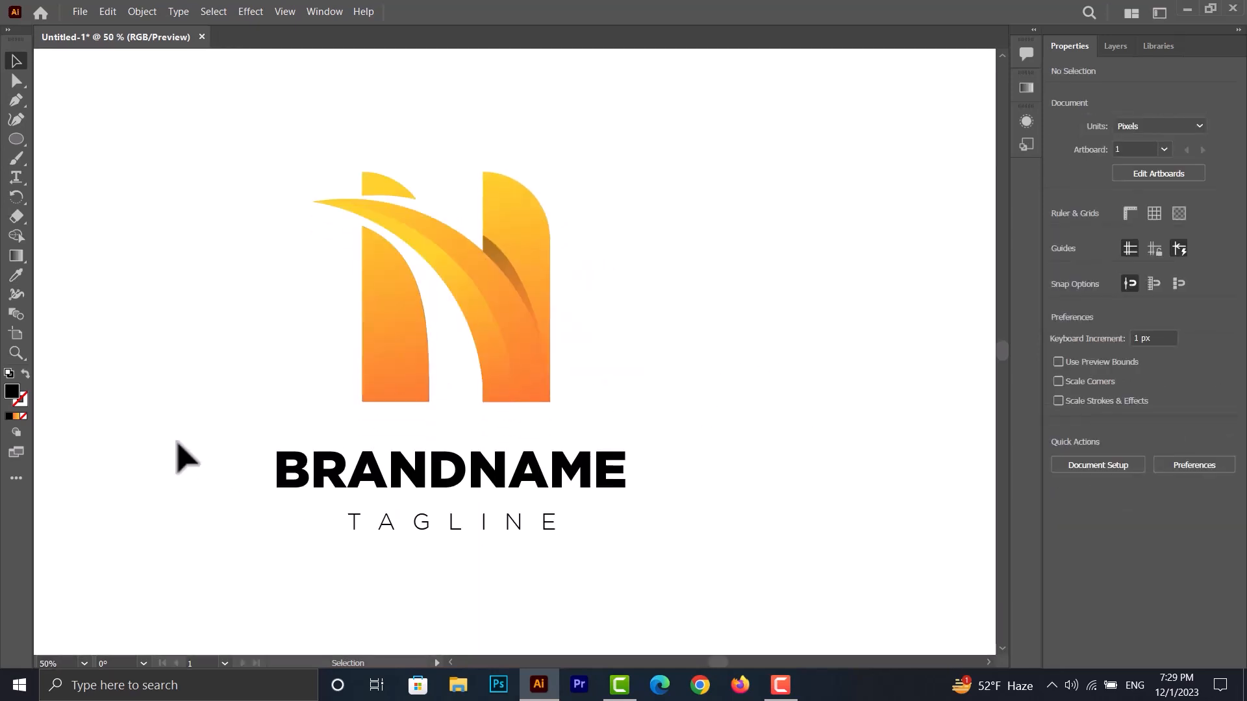